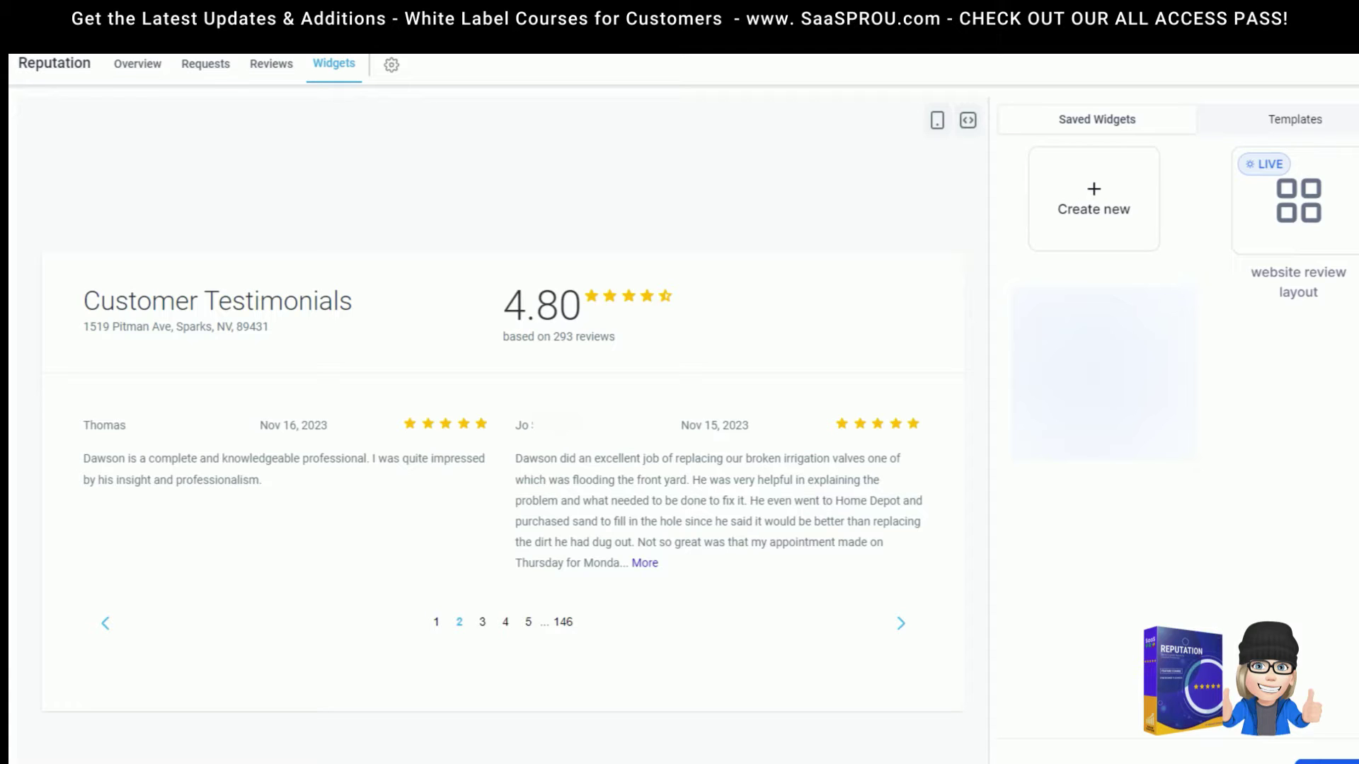
- Create a new review widget and look through its content, appearance and embed code settings before returning to the layout options
click(1091, 188)
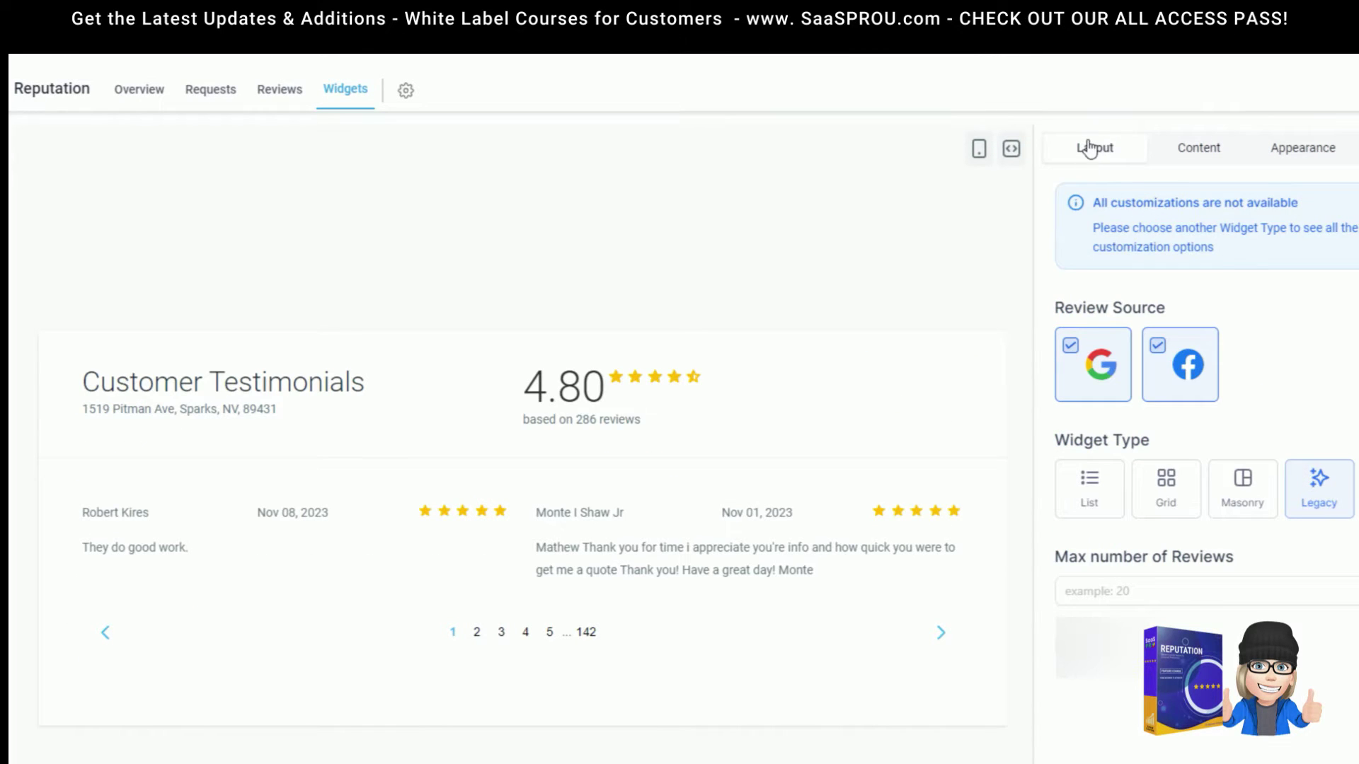
click(1201, 153)
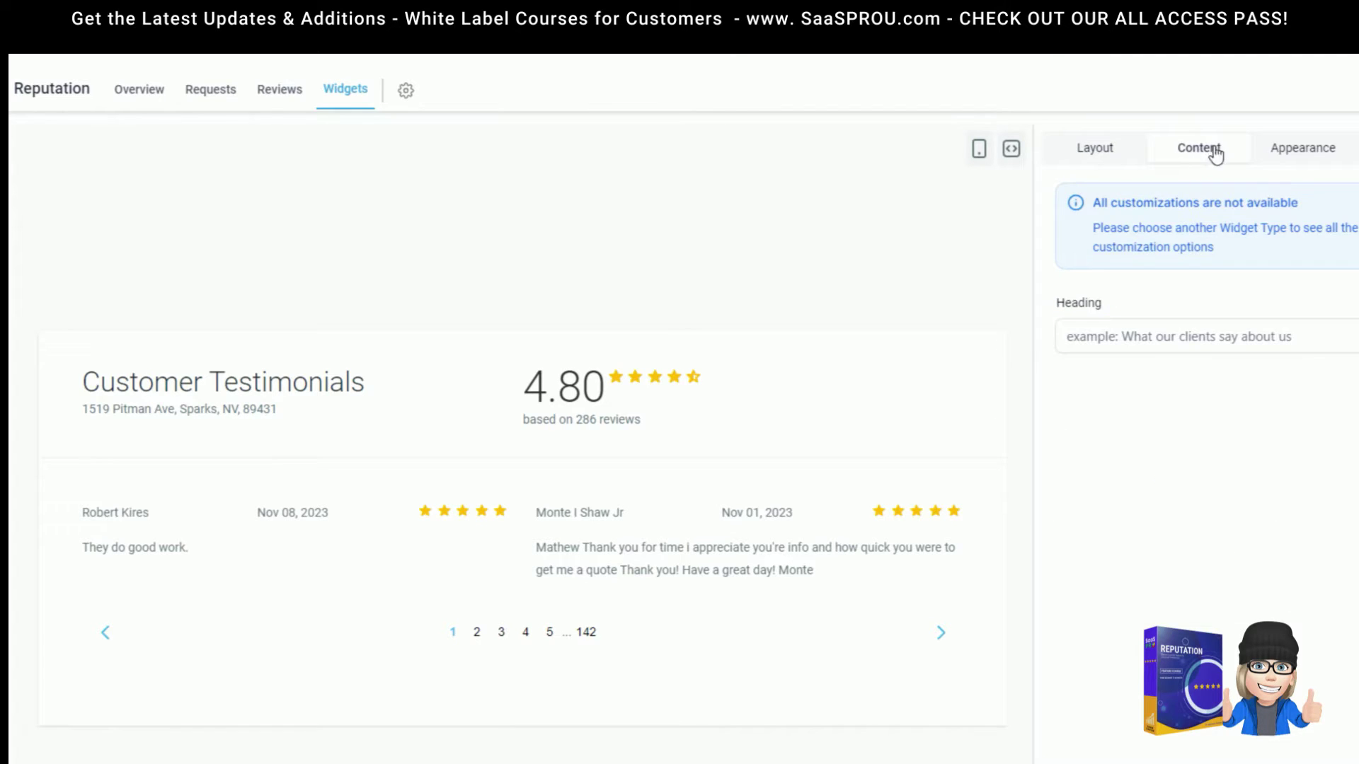
click(1299, 152)
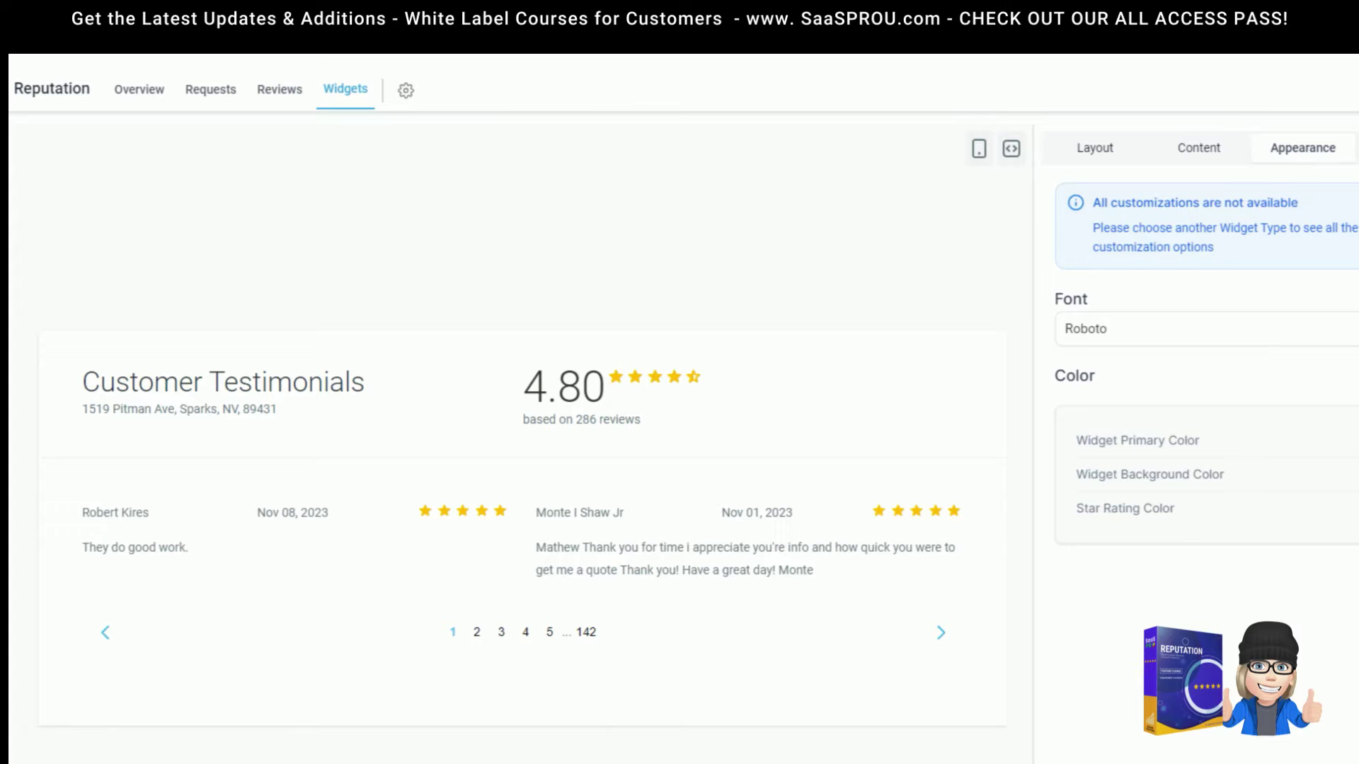
click(1357, 148)
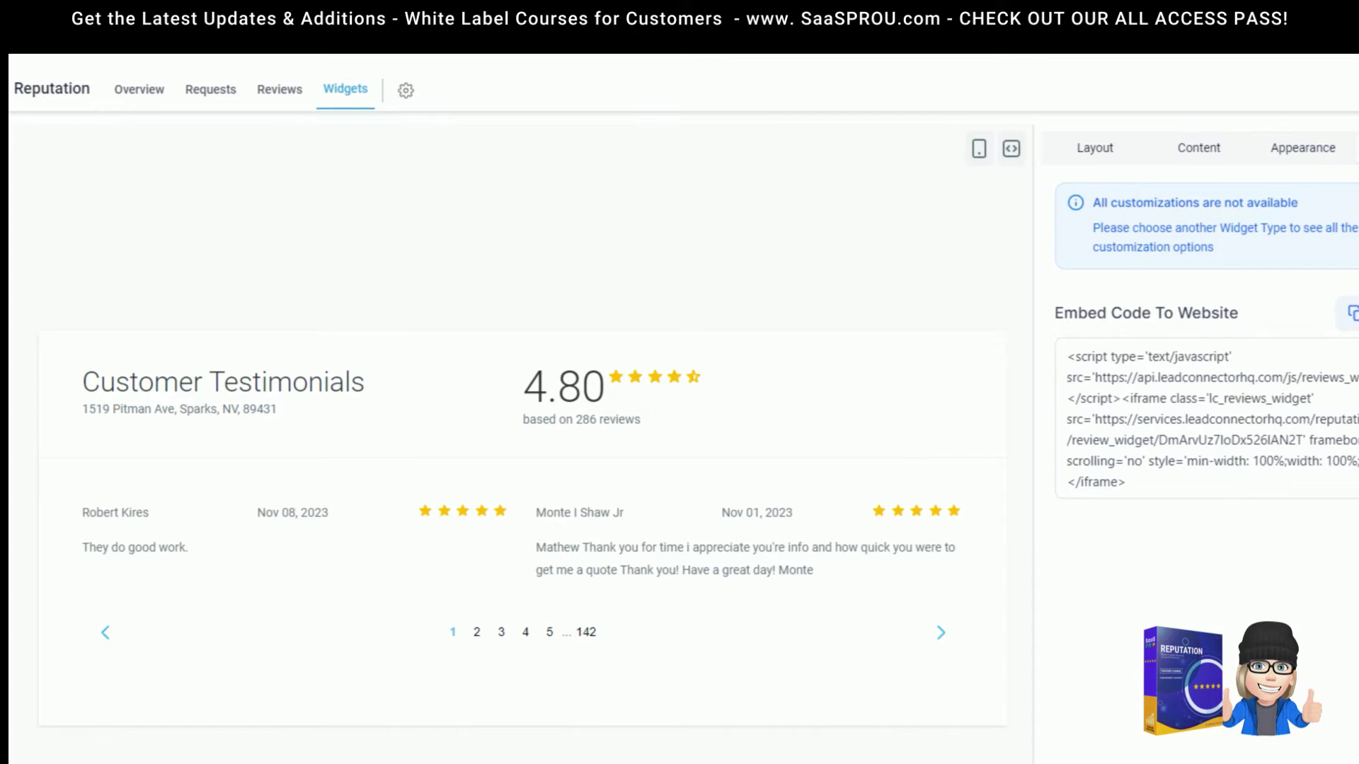
click(1094, 148)
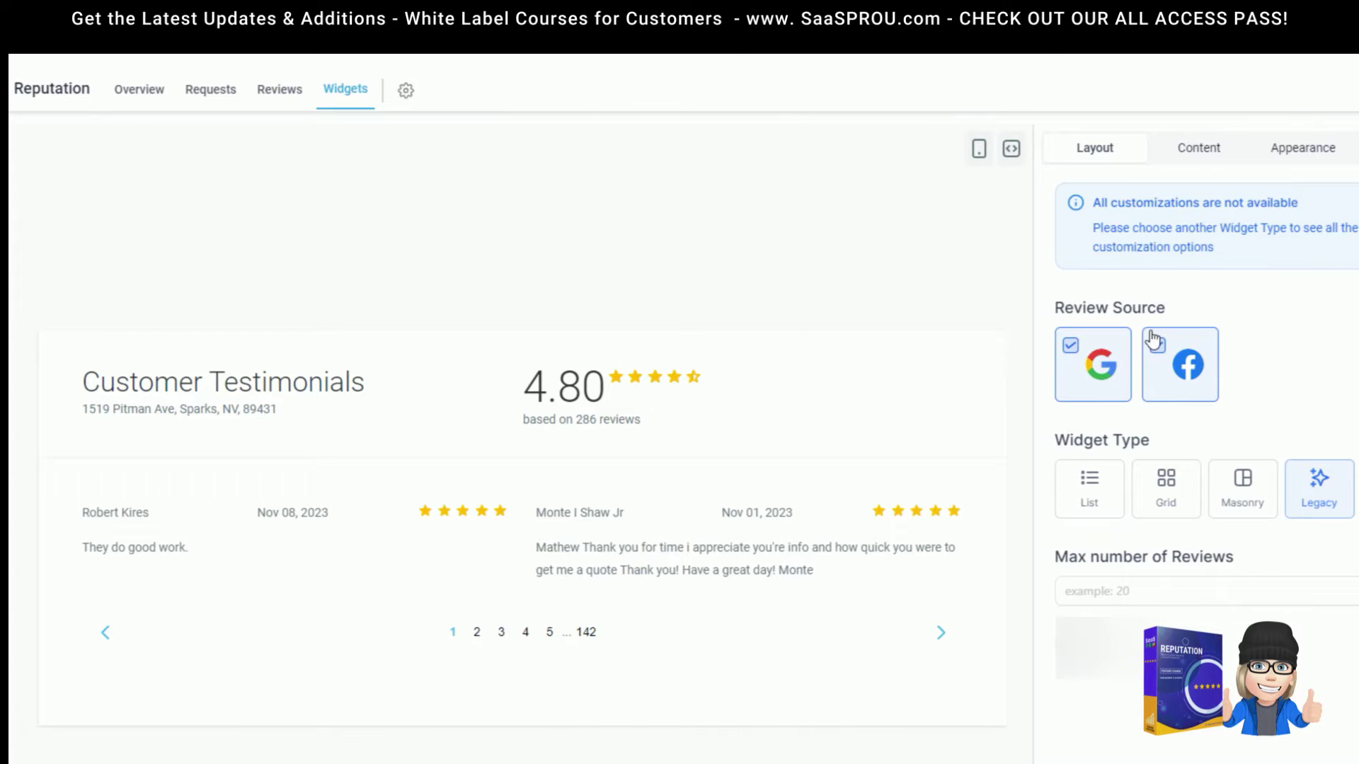
- Toggle the Google review source off and on, and preview the List, Grid, Masonry and Legacy widget types
click(1070, 345)
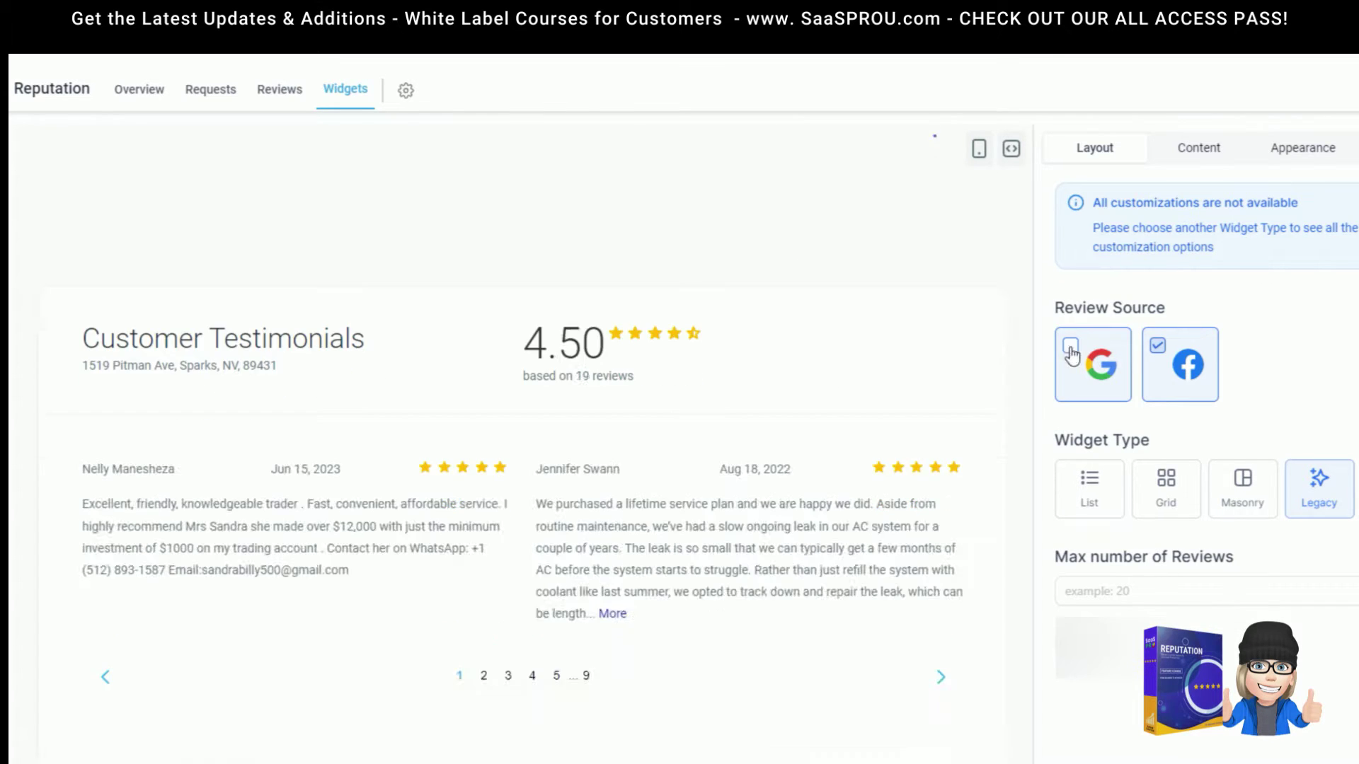
click(1071, 345)
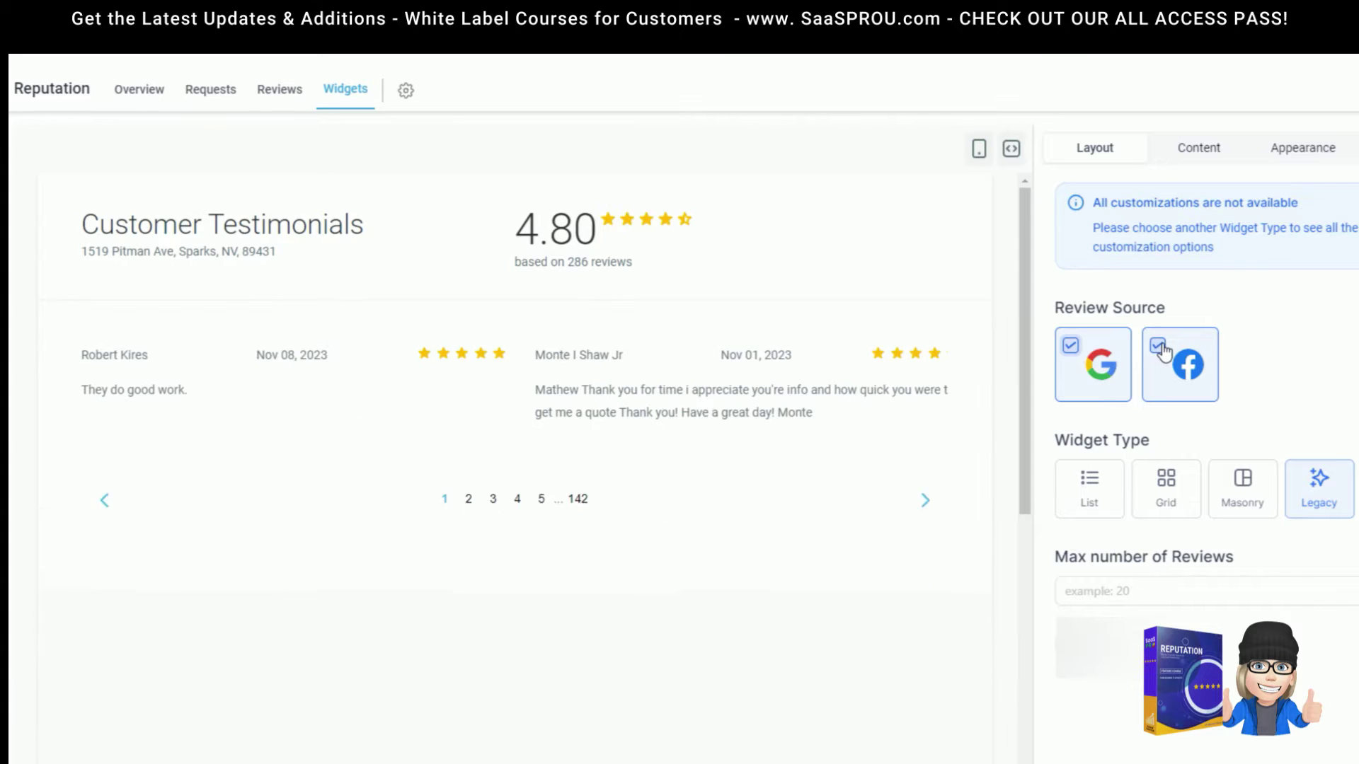
click(1090, 494)
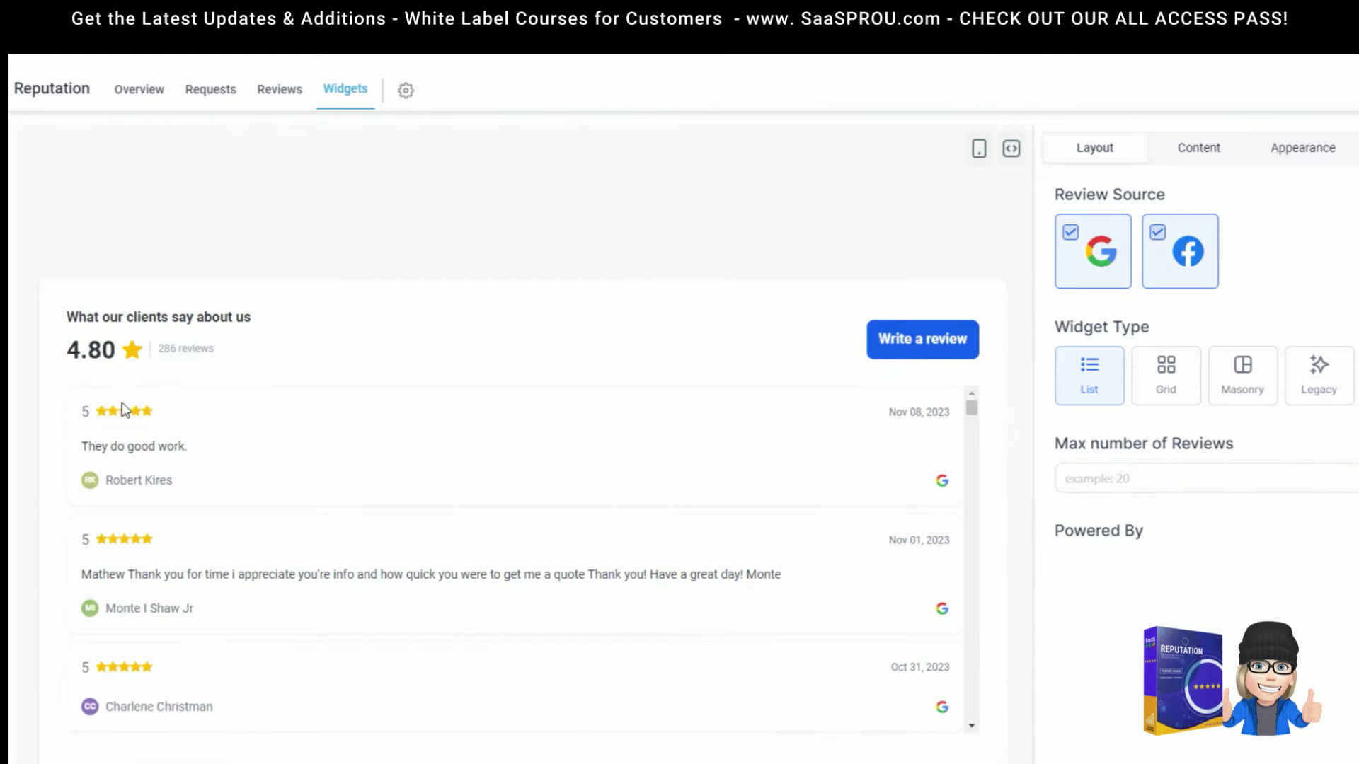
scroll(163, 528, down, 10)
scroll(164, 543, up, 10)
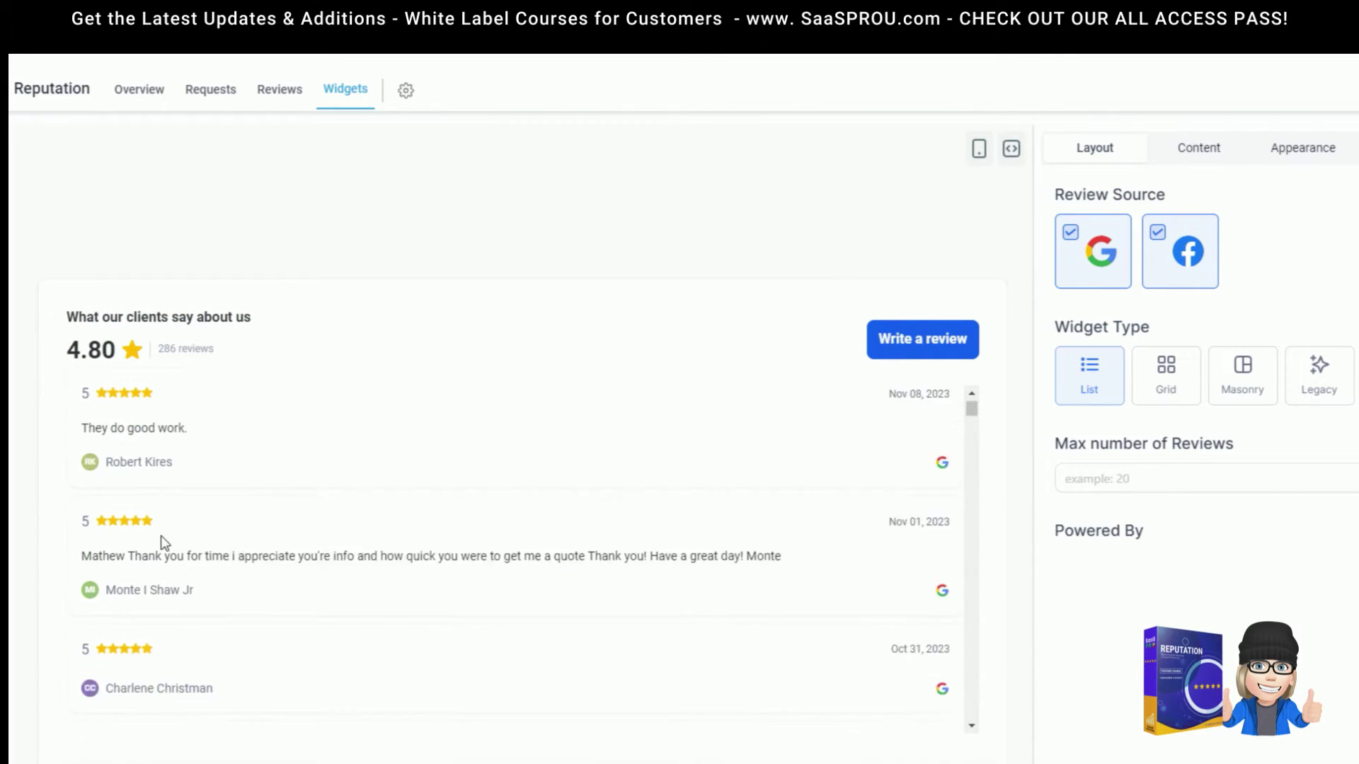
click(1167, 386)
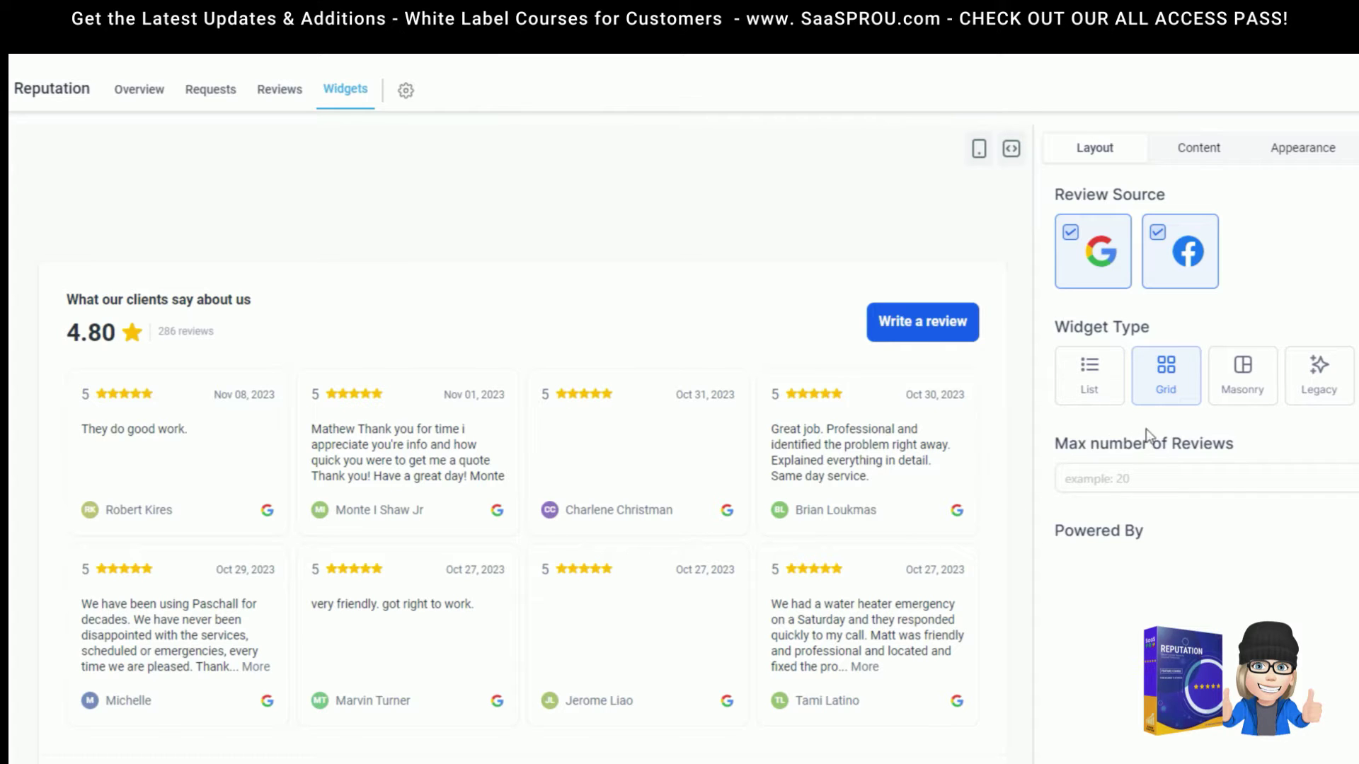
click(1241, 377)
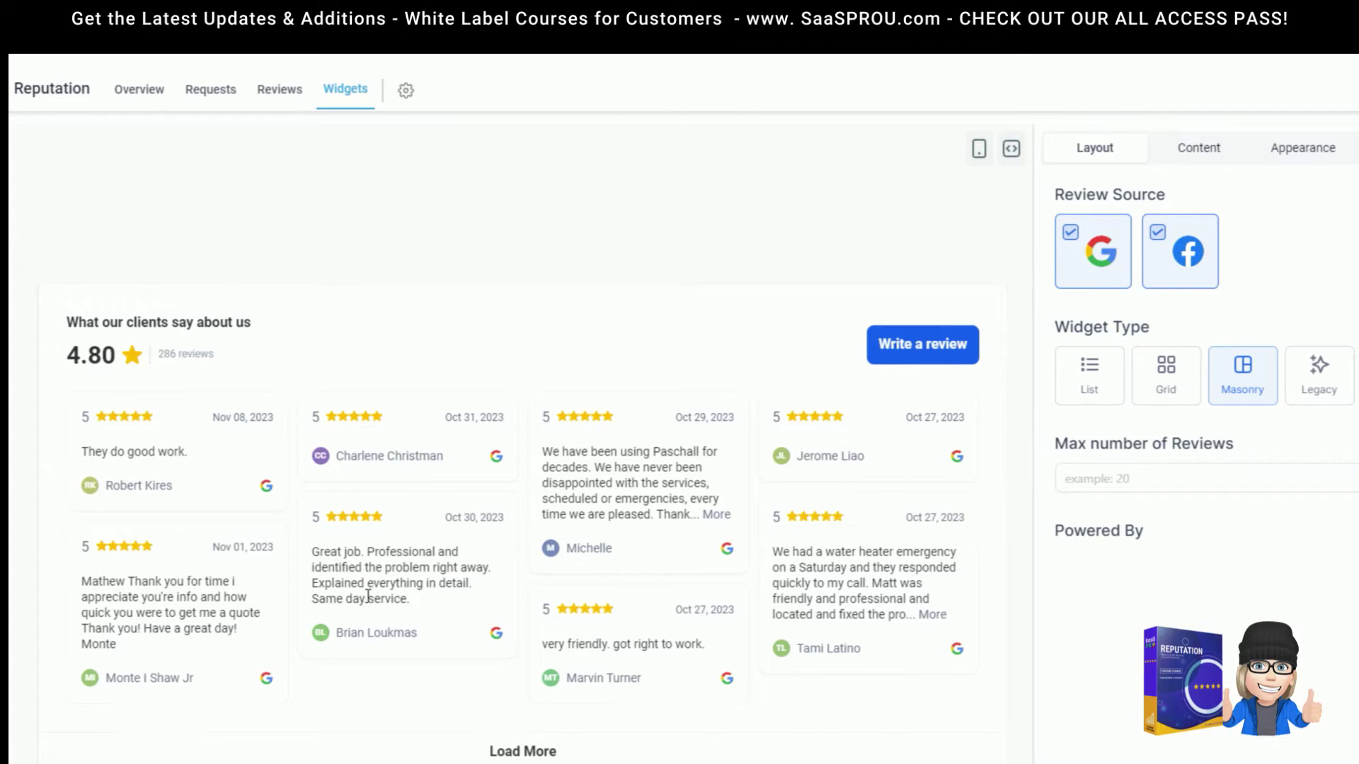
click(1319, 373)
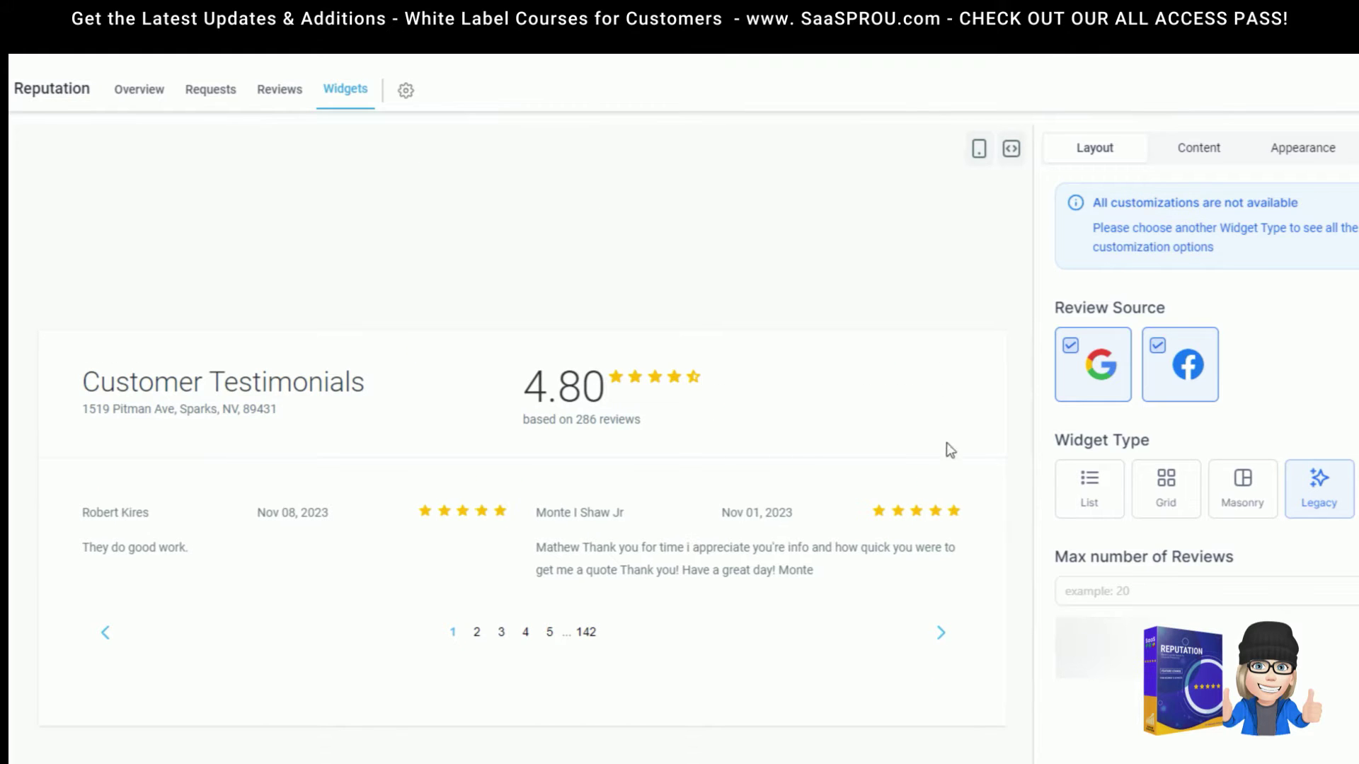
- Switch the widget type to Grid and try limiting the maximum number of reviews to 5 and 4
click(1172, 491)
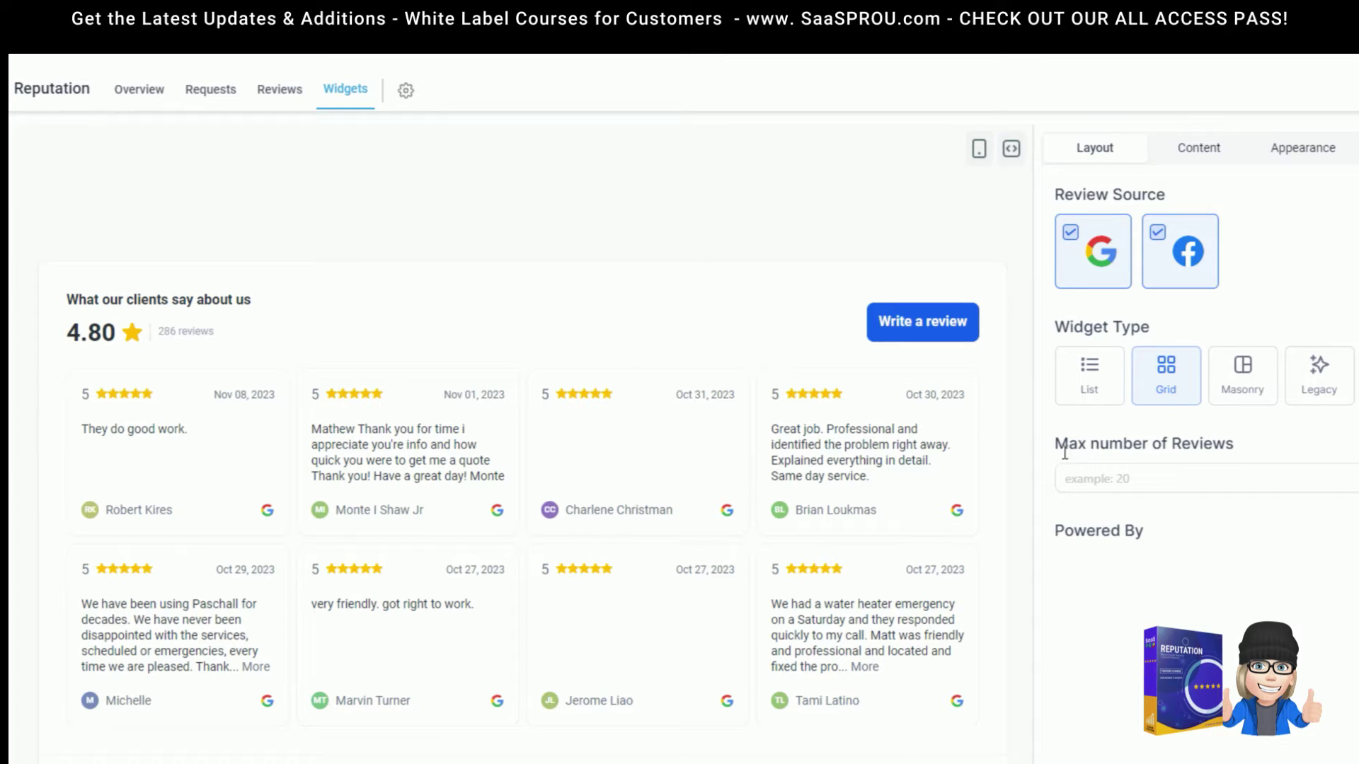
click(1260, 476)
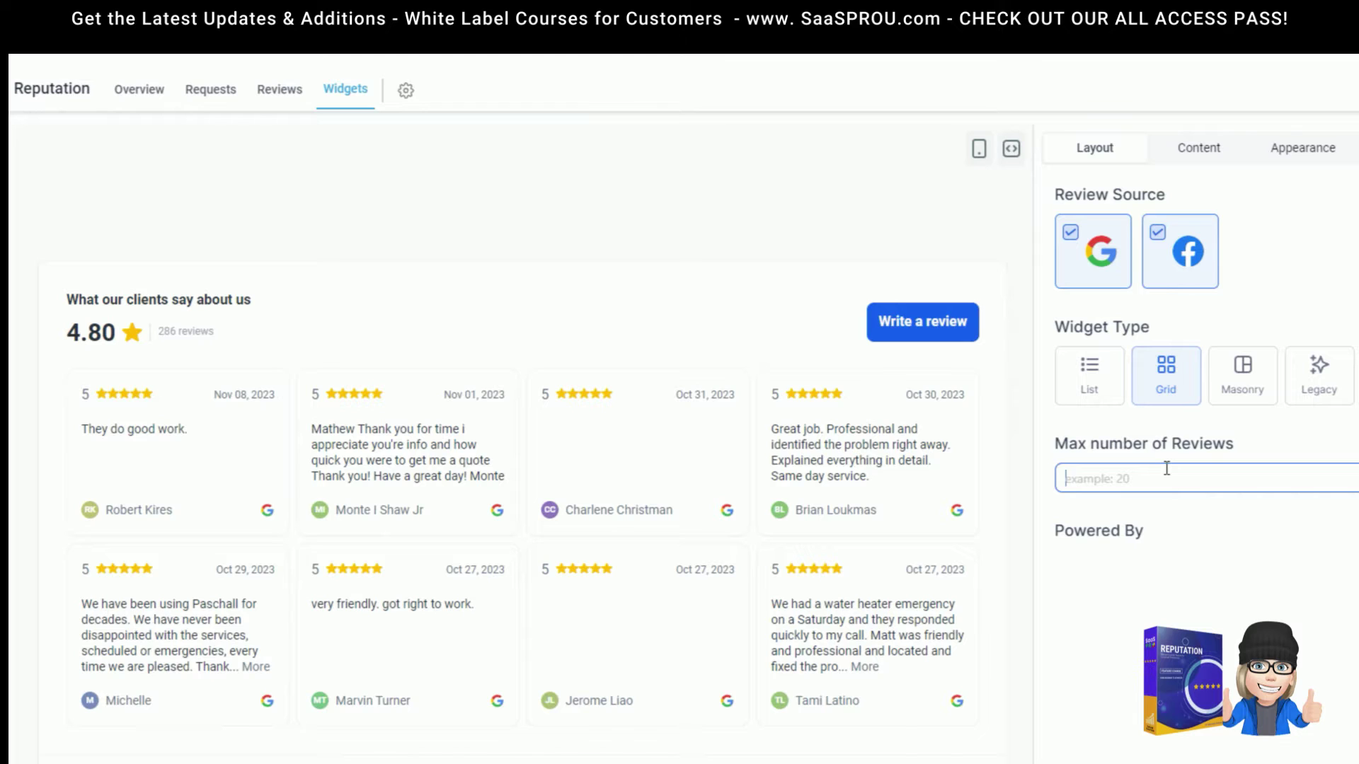
text(5)
drag(1073, 486, 737, 467)
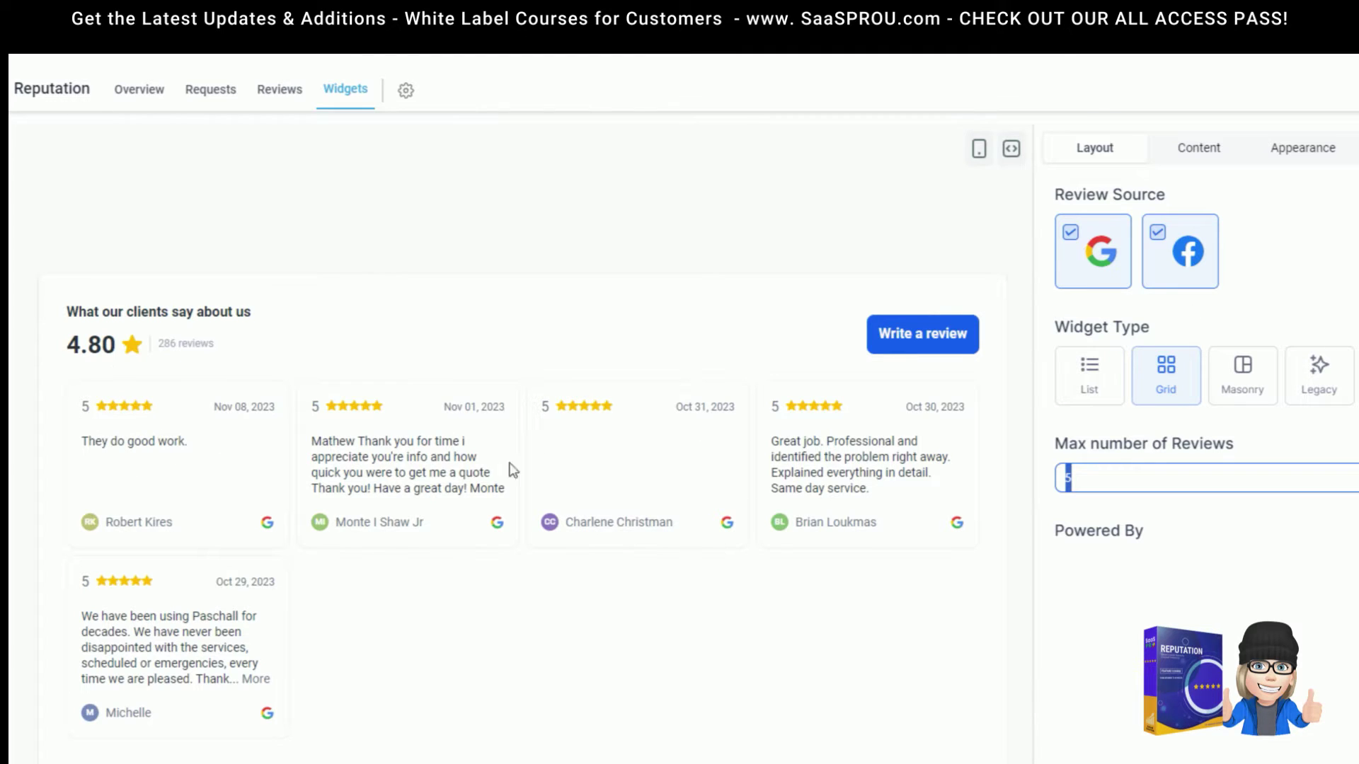
text(4)
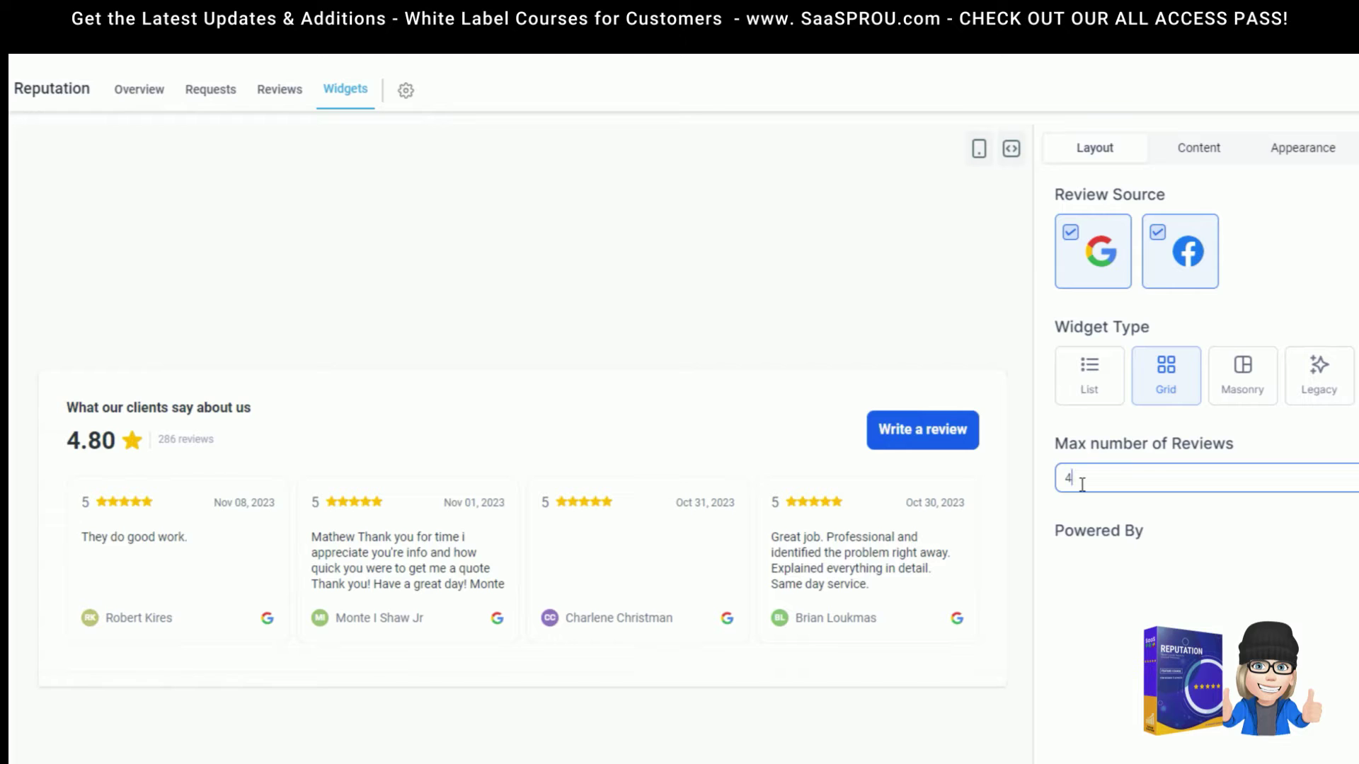
- Set the maximum number of reviews to 20 and load more reviews in the preview to look them over
key(BackSpace)
text(20)
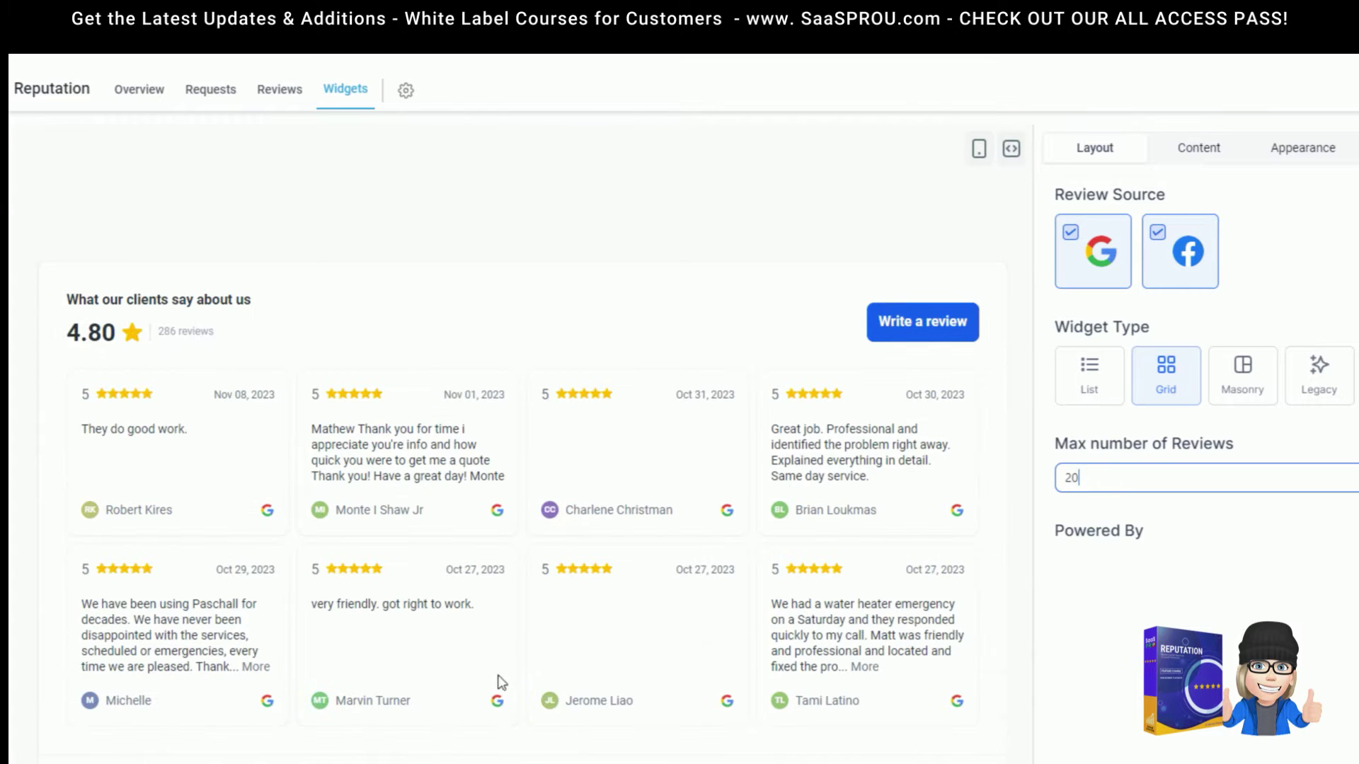
click(525, 758)
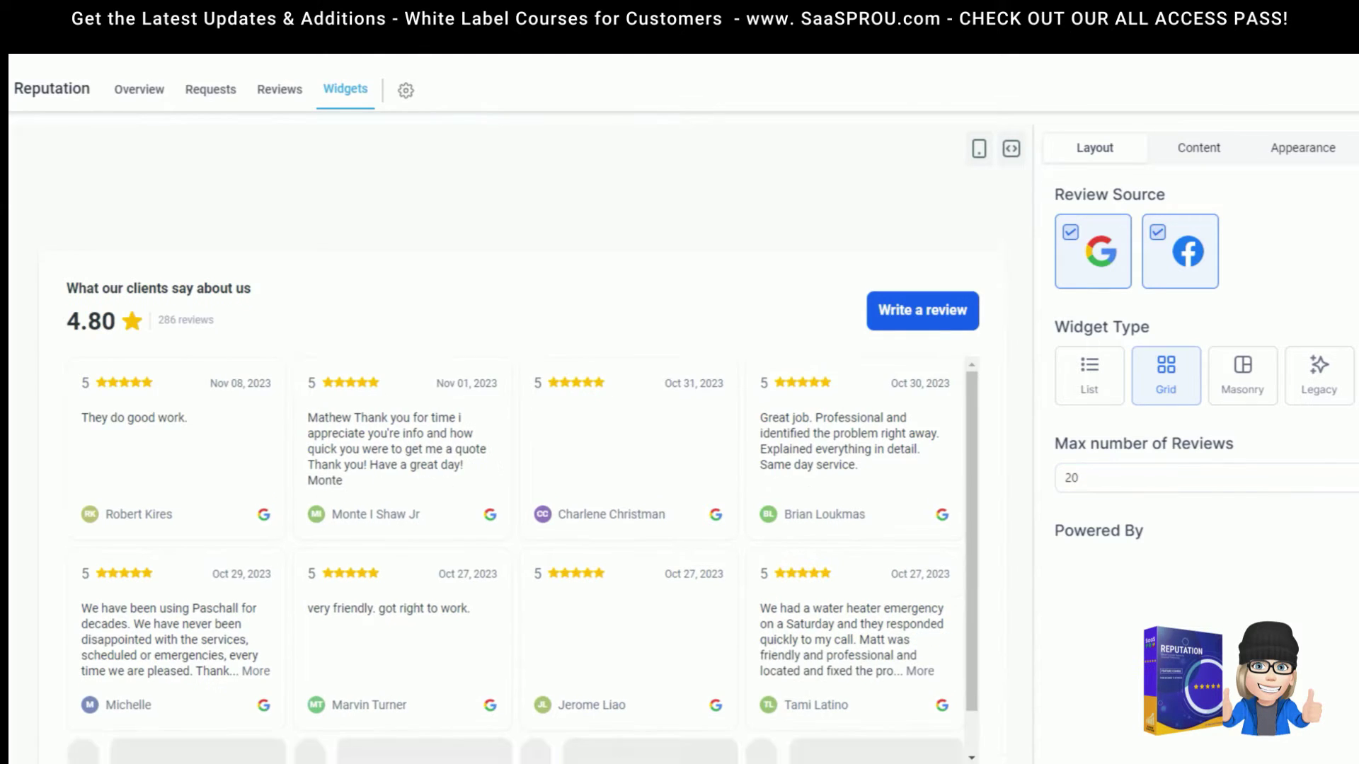
scroll(957, 470, down, 5)
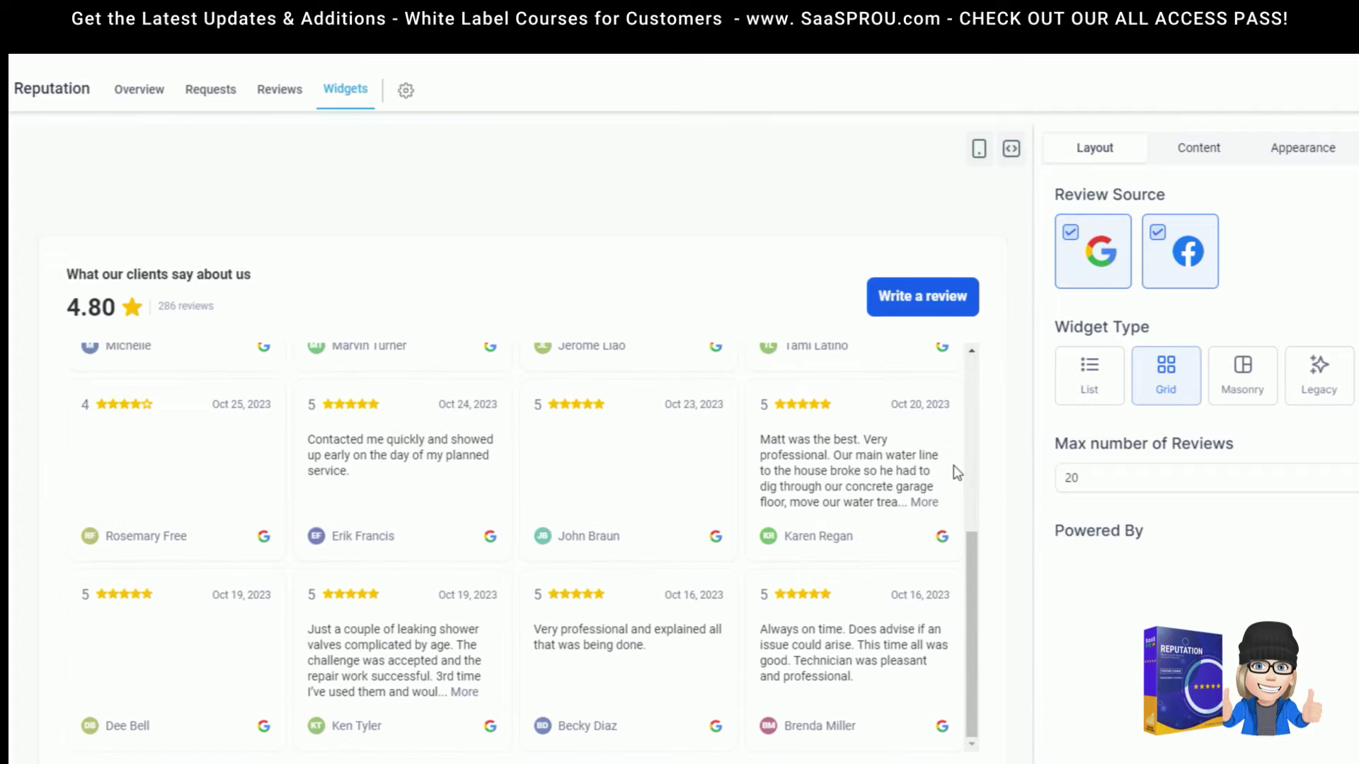
scroll(485, 622, up, 3)
scroll(464, 622, down, 3)
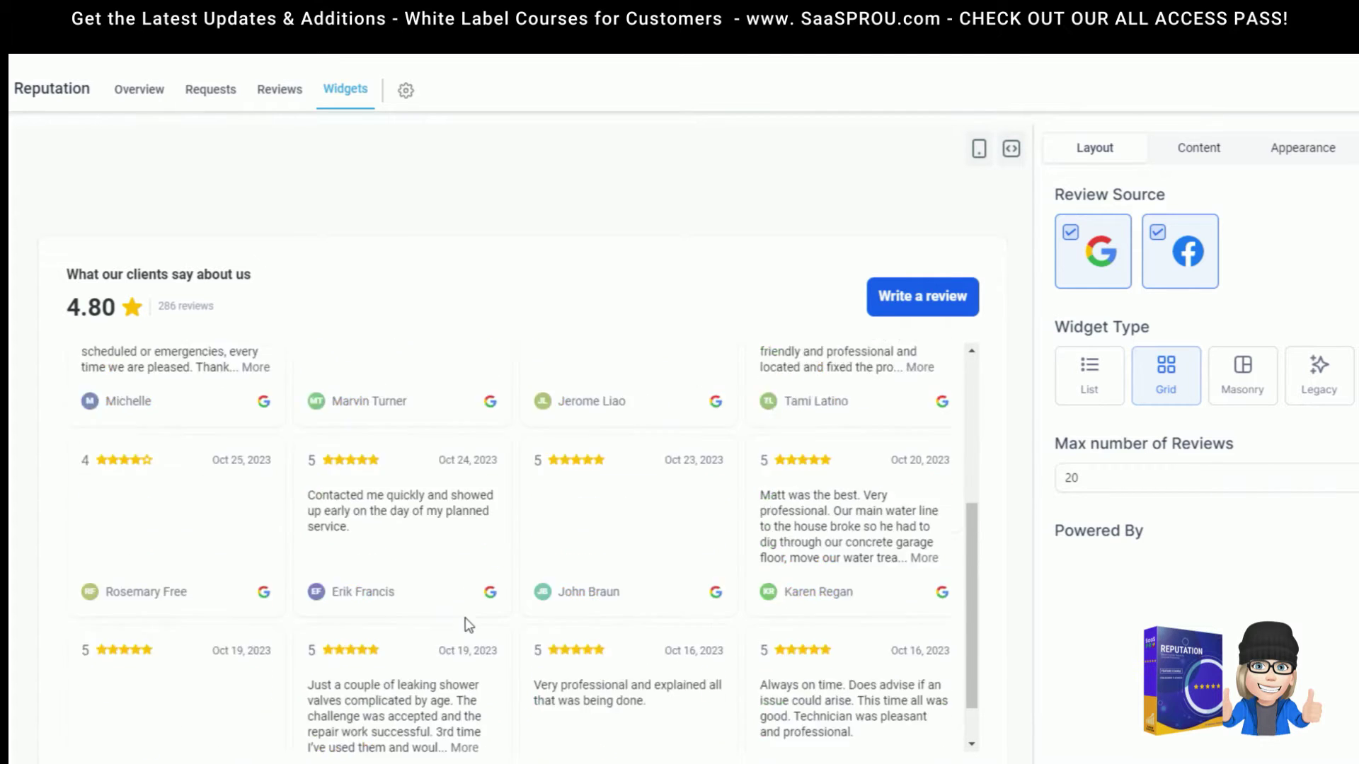
scroll(795, 746, up, 3)
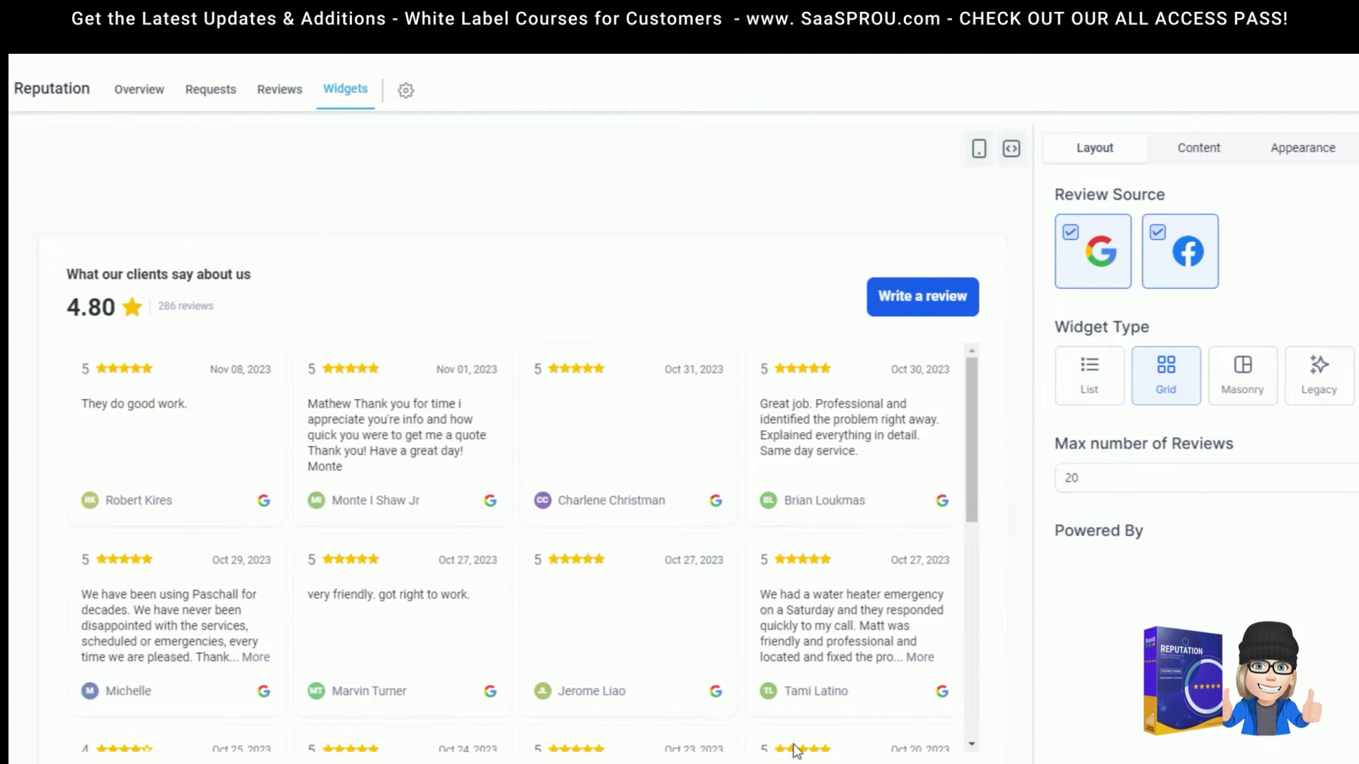
scroll(788, 746, down, 5)
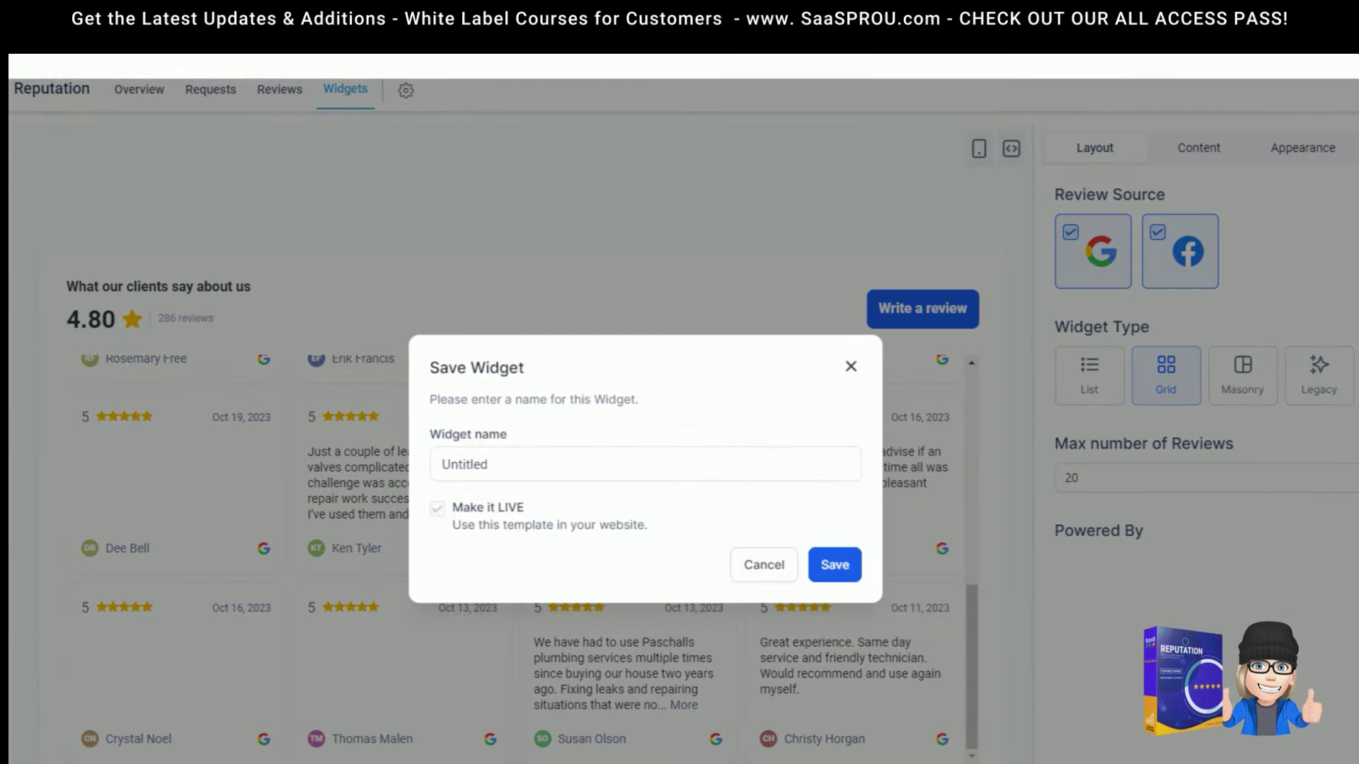
- Save the widget under the name "website review layout" with the Make it LIVE option kept on
drag(532, 470, 416, 470)
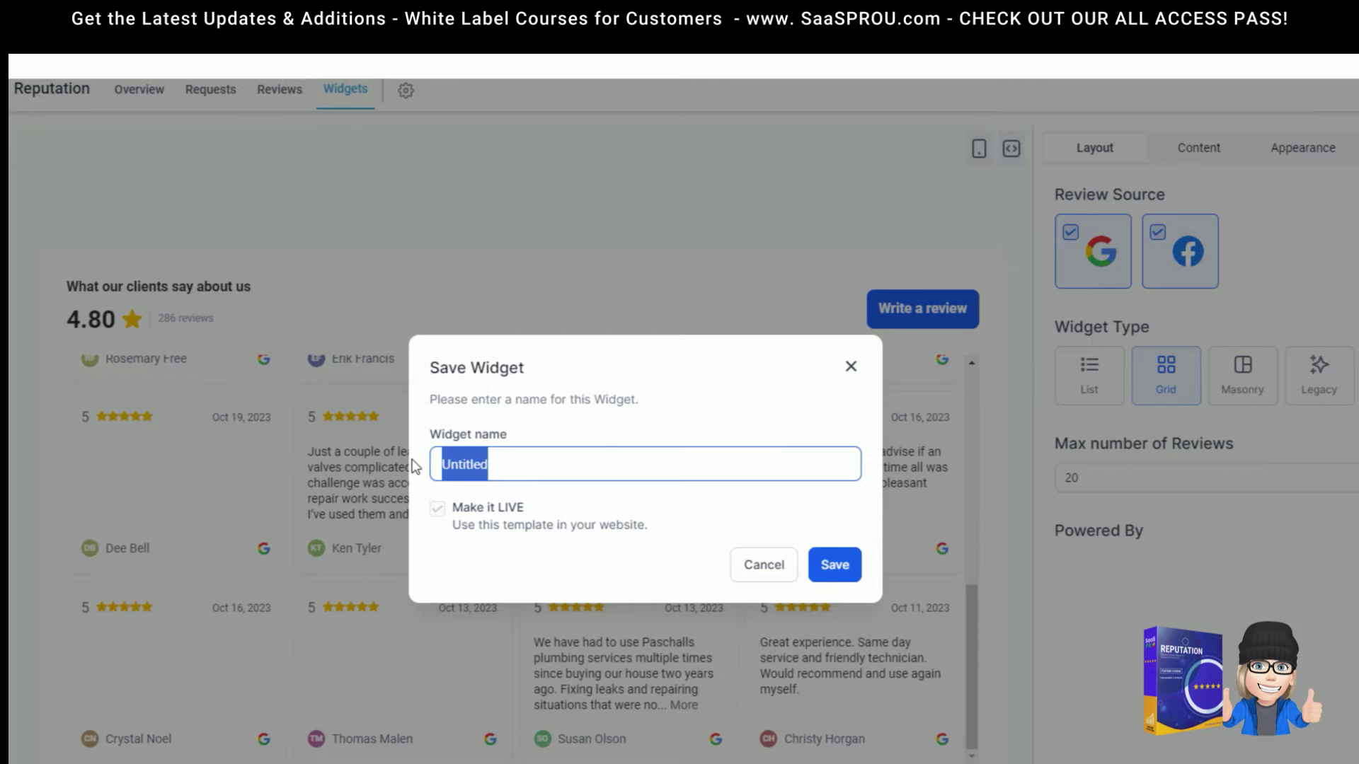
text(website review lay)
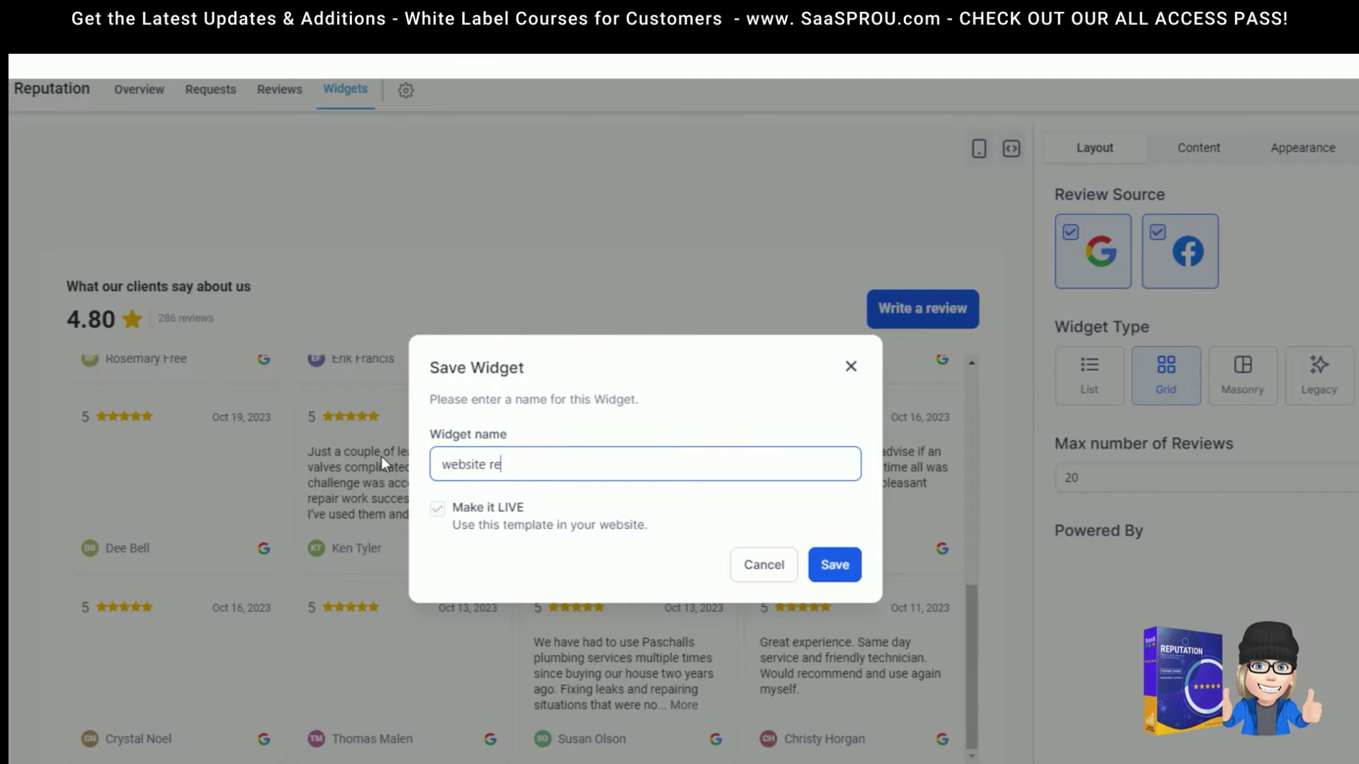
text(out)
click(834, 565)
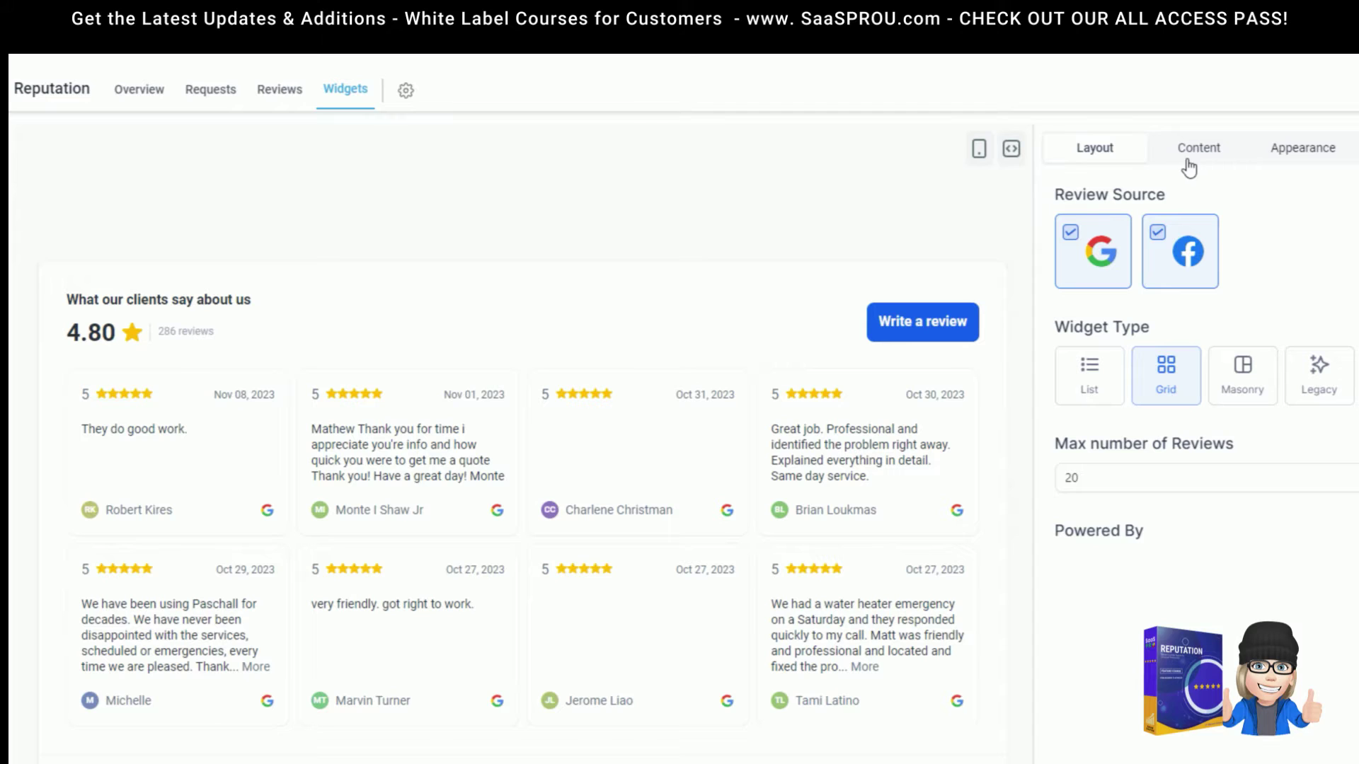
- Set the widget title's heading to "See What Our Customemers Say", leaving the description empty
click(1197, 151)
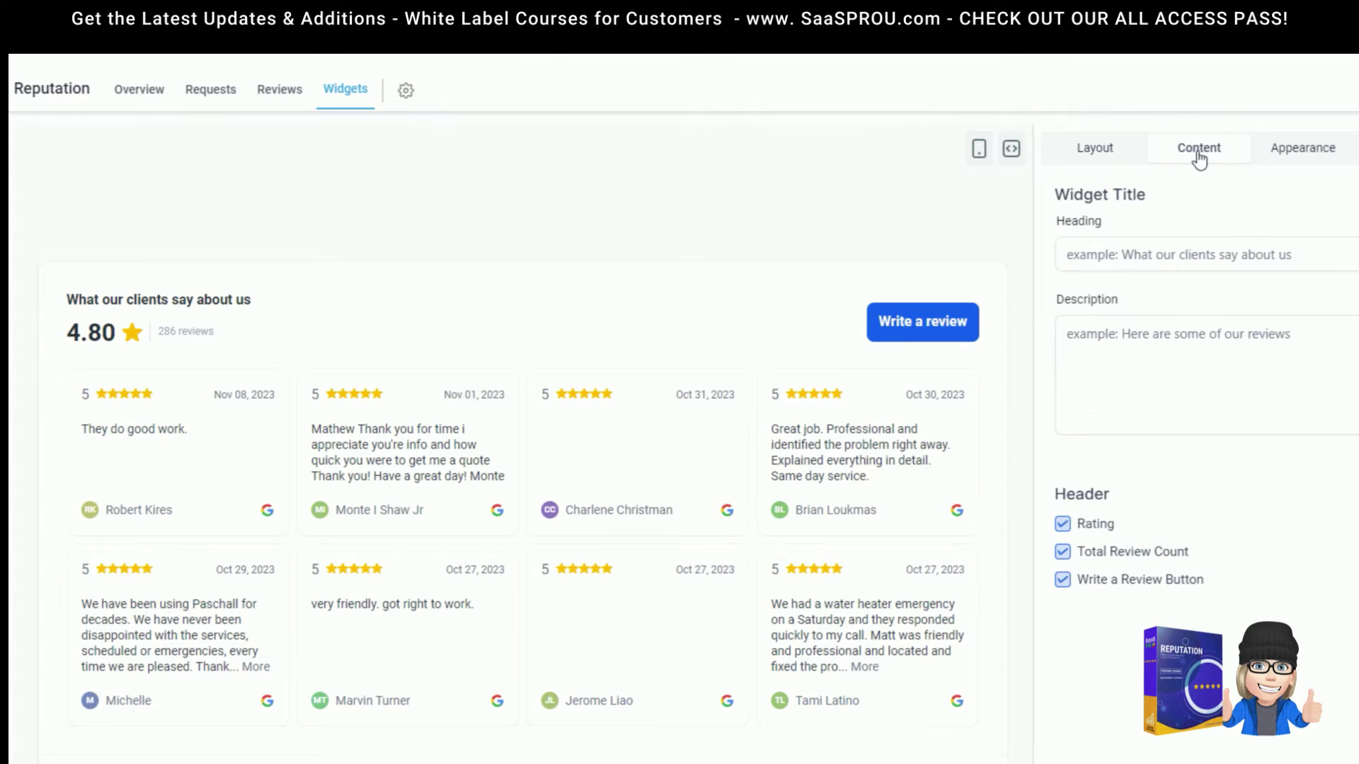
drag(1199, 152, 1110, 216)
click(1093, 255)
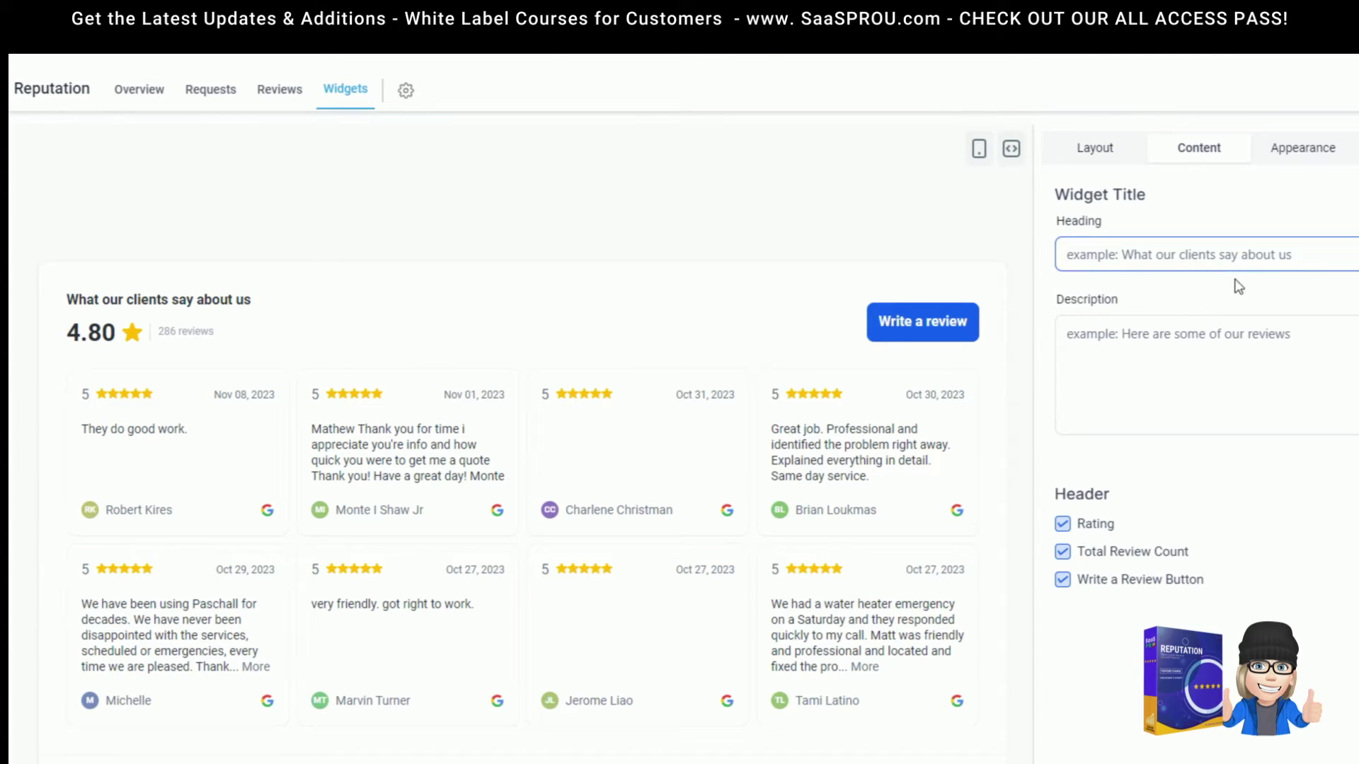
text(check Out O)
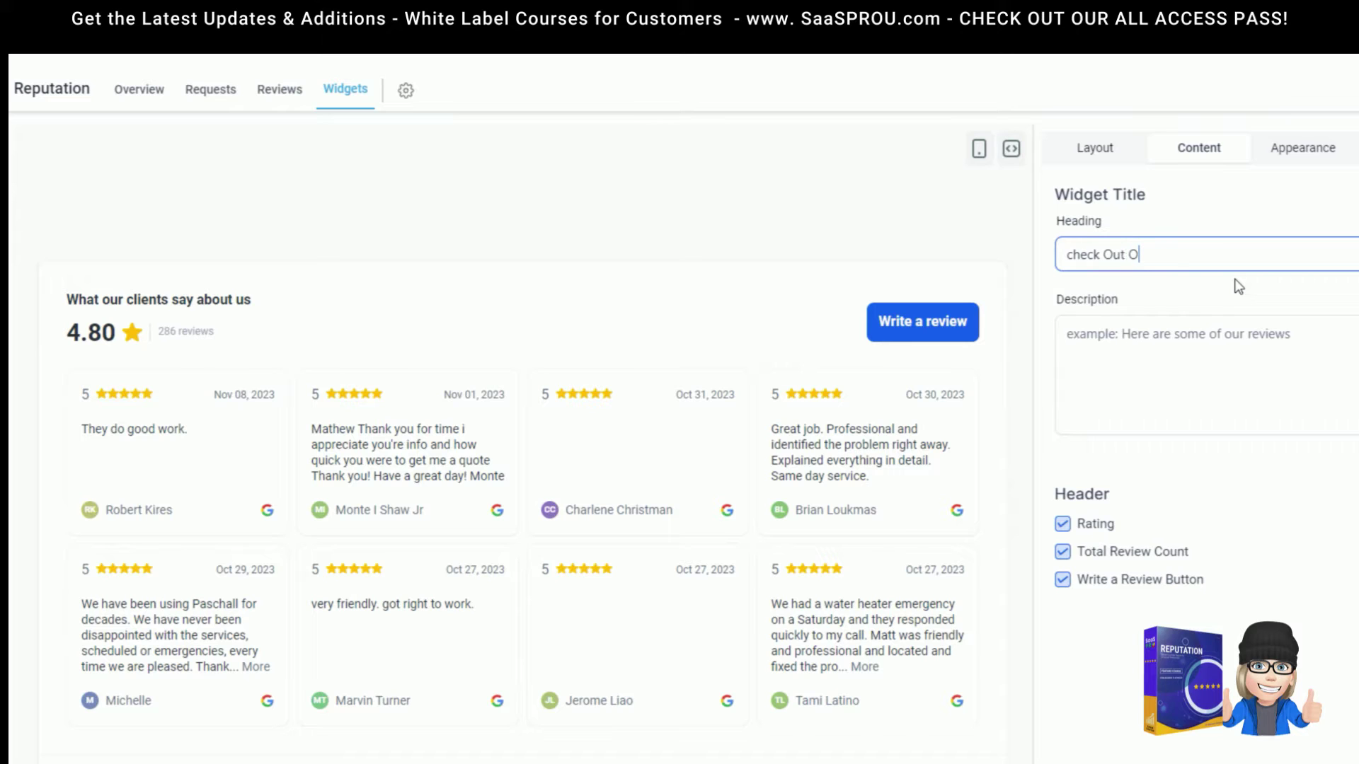
key(ctrl+a)
text(See What Our Customemers Say)
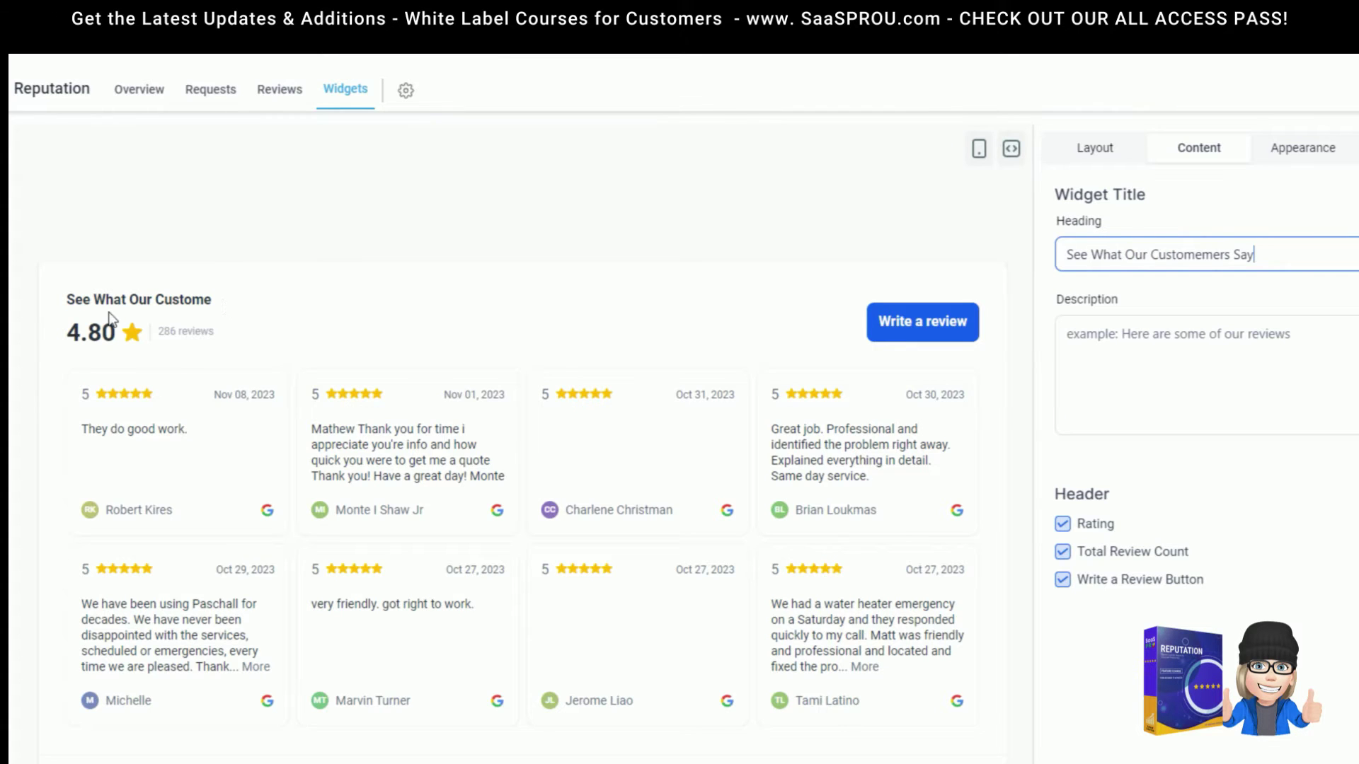
click(1117, 355)
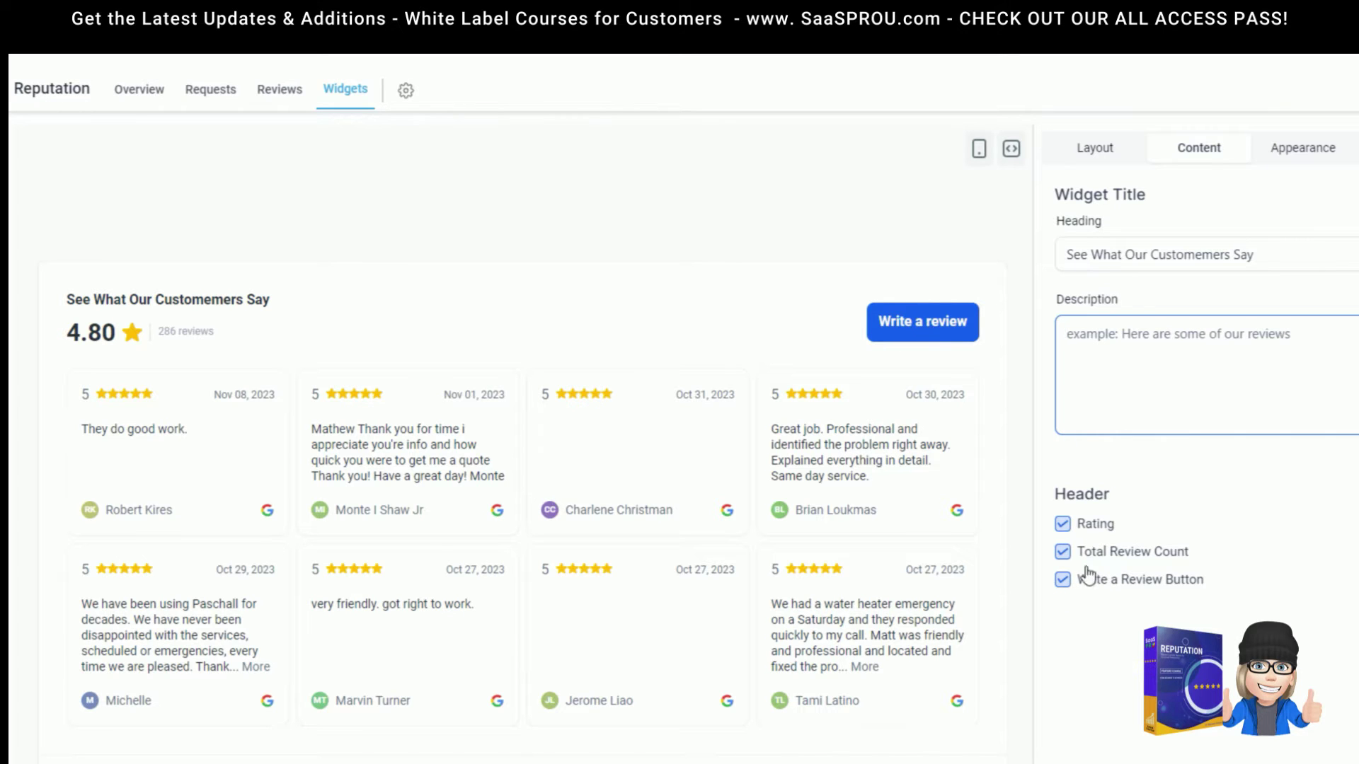
- Hide the Write a Review Button and the Total Review Count in the widget's header
click(1063, 581)
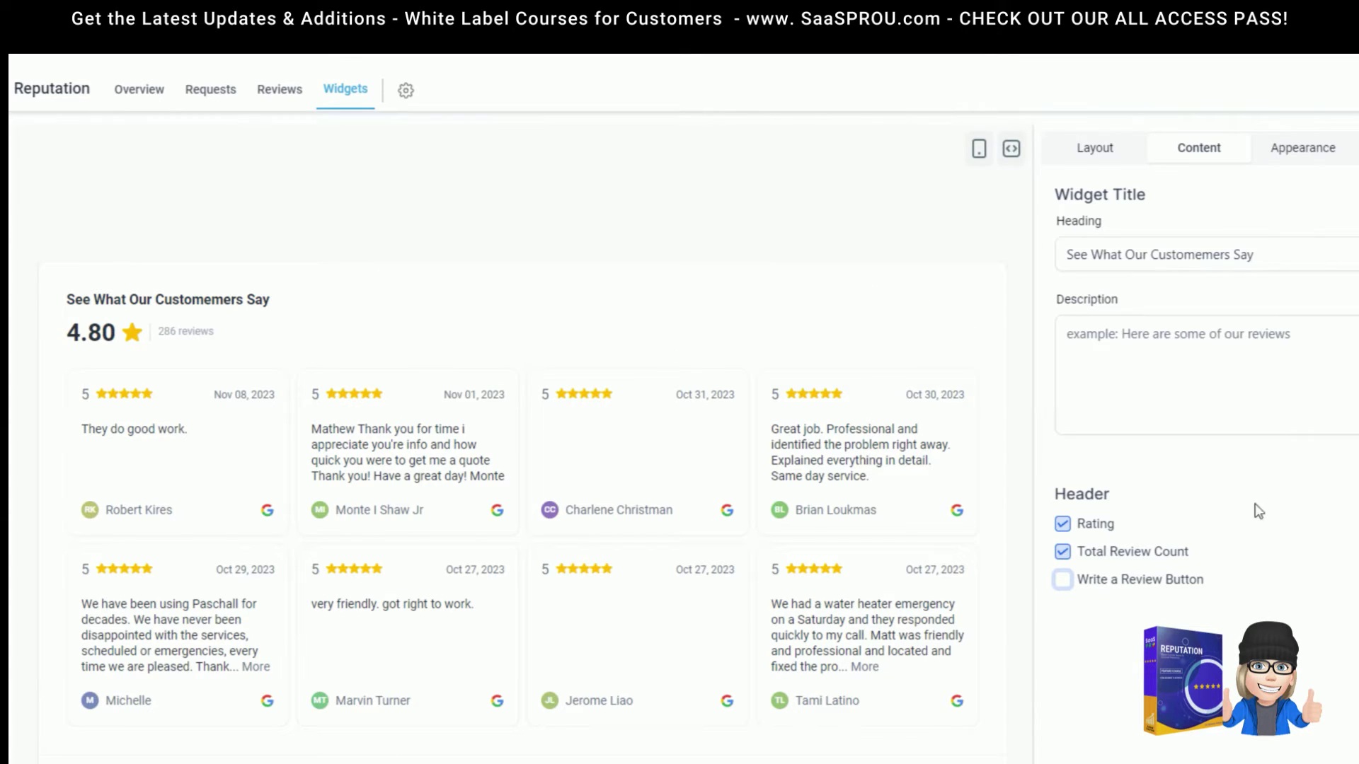
click(1063, 581)
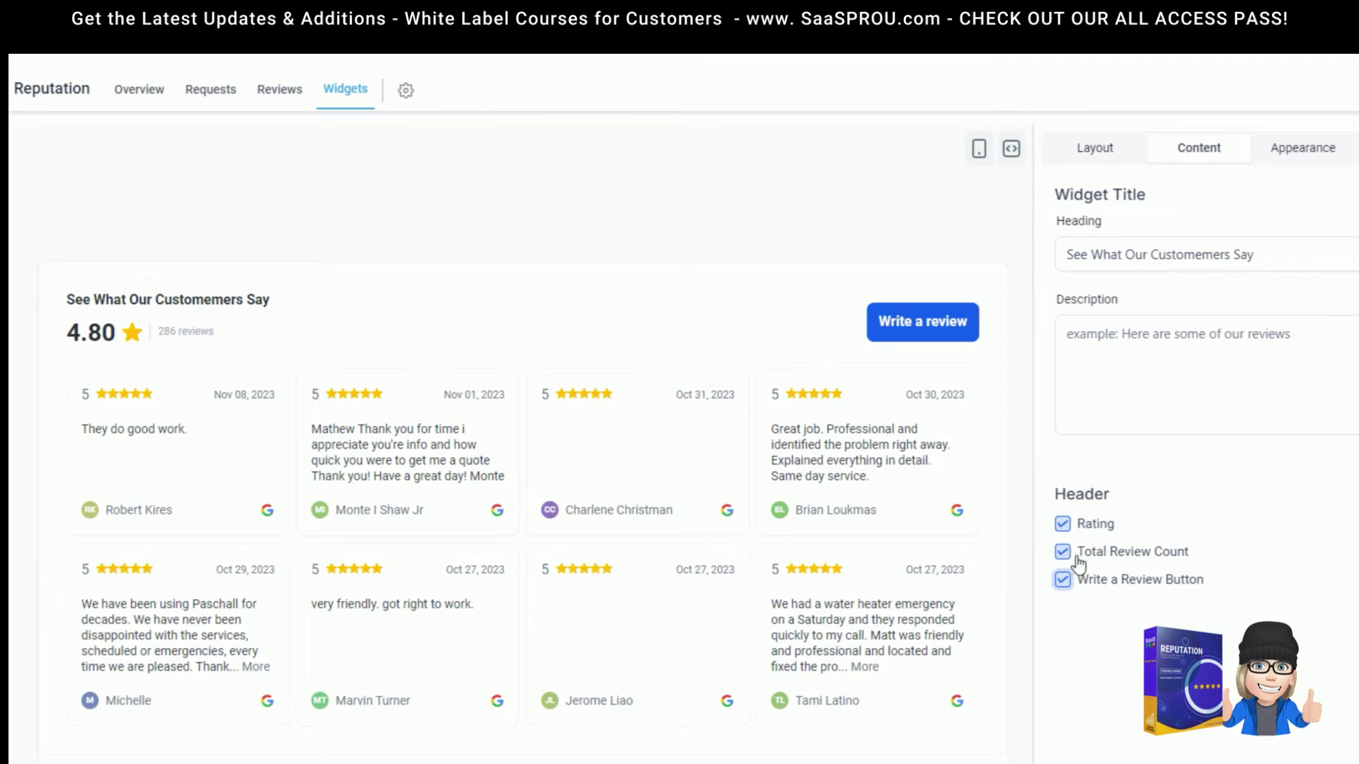
click(1063, 582)
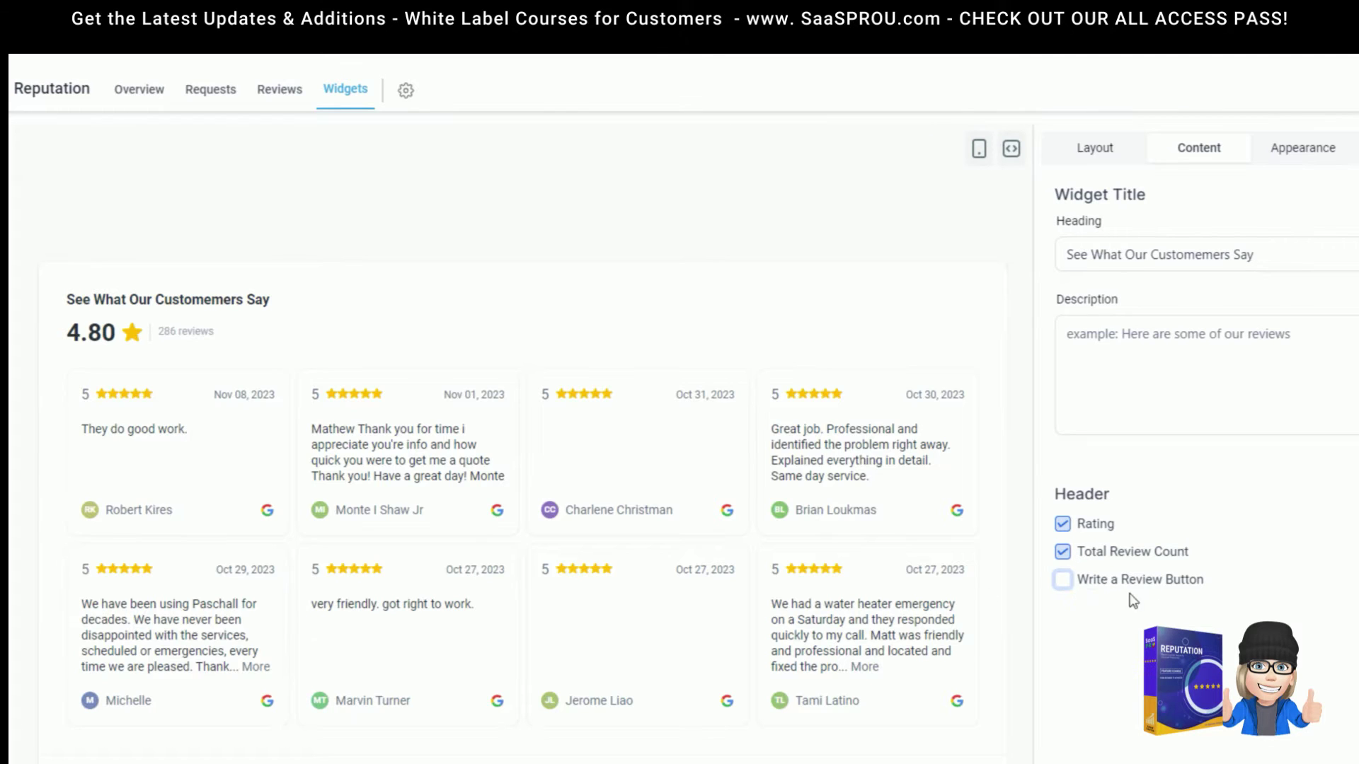
click(1063, 553)
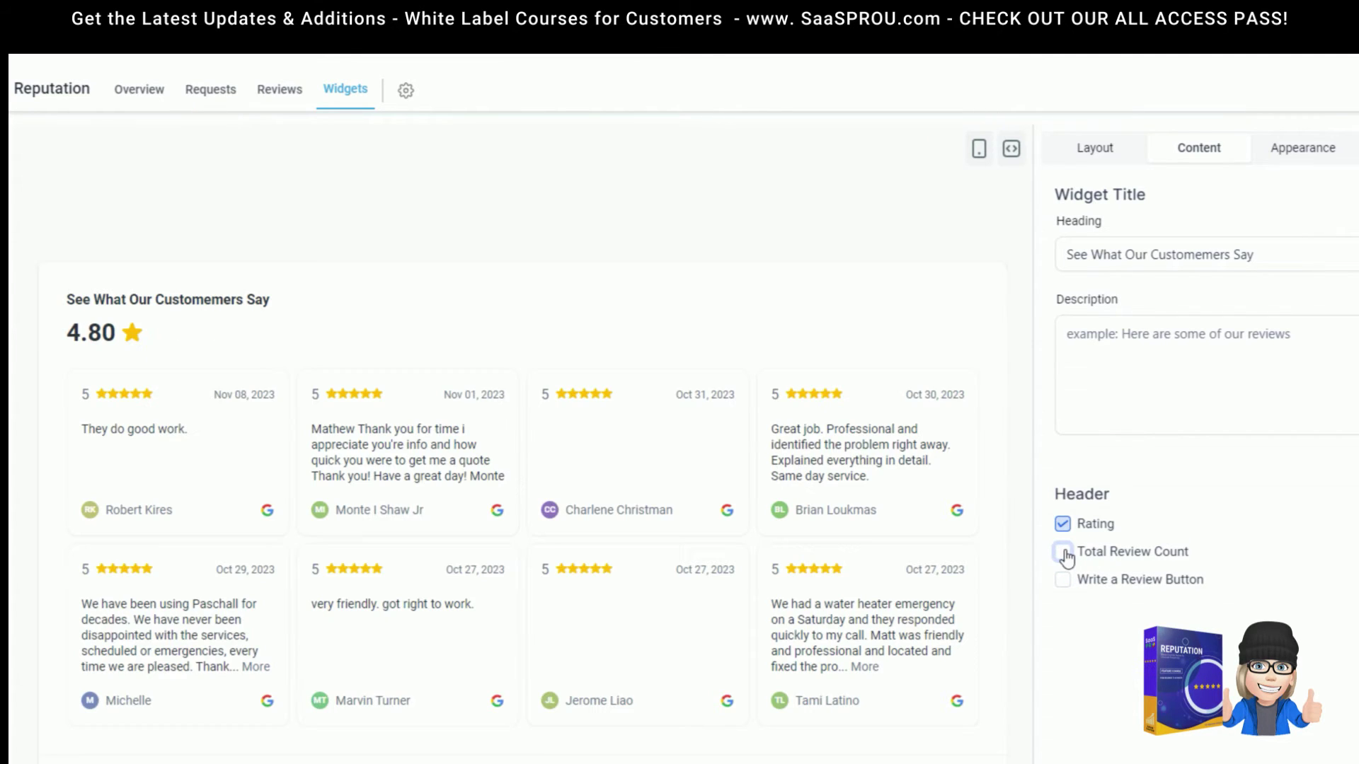
click(1063, 553)
drag(157, 332, 231, 333)
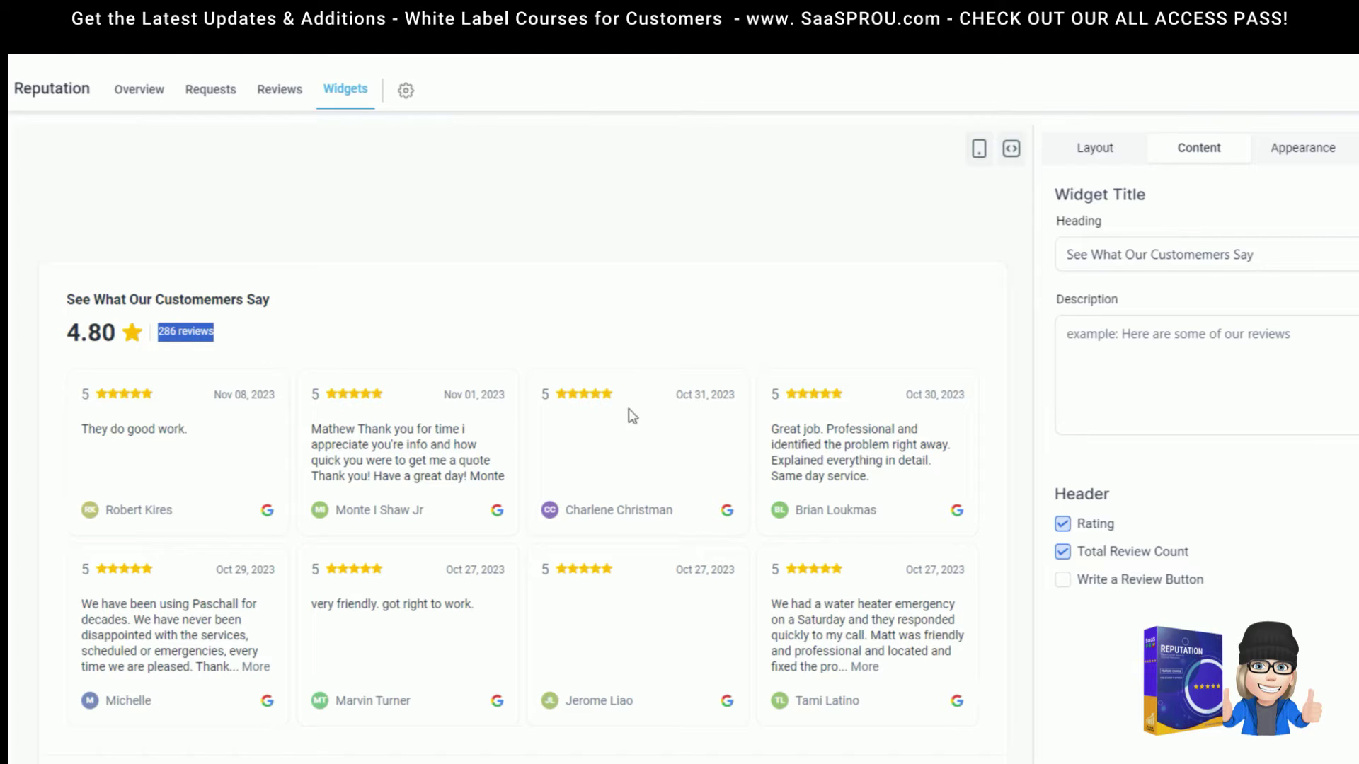
click(1064, 552)
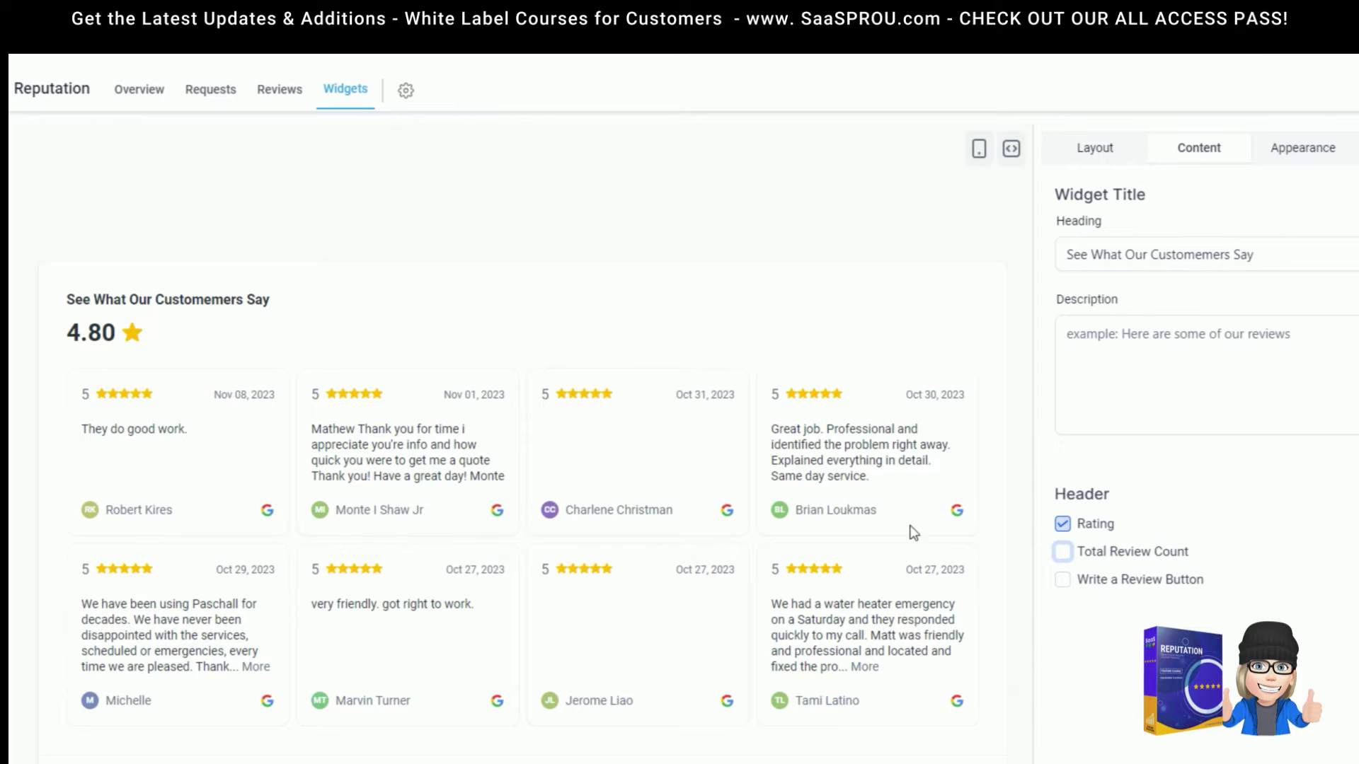
- Show the Total Review Count in the widget's header and hide the Rating, comparing the preview with and without it
click(1063, 551)
click(1065, 527)
click(1066, 527)
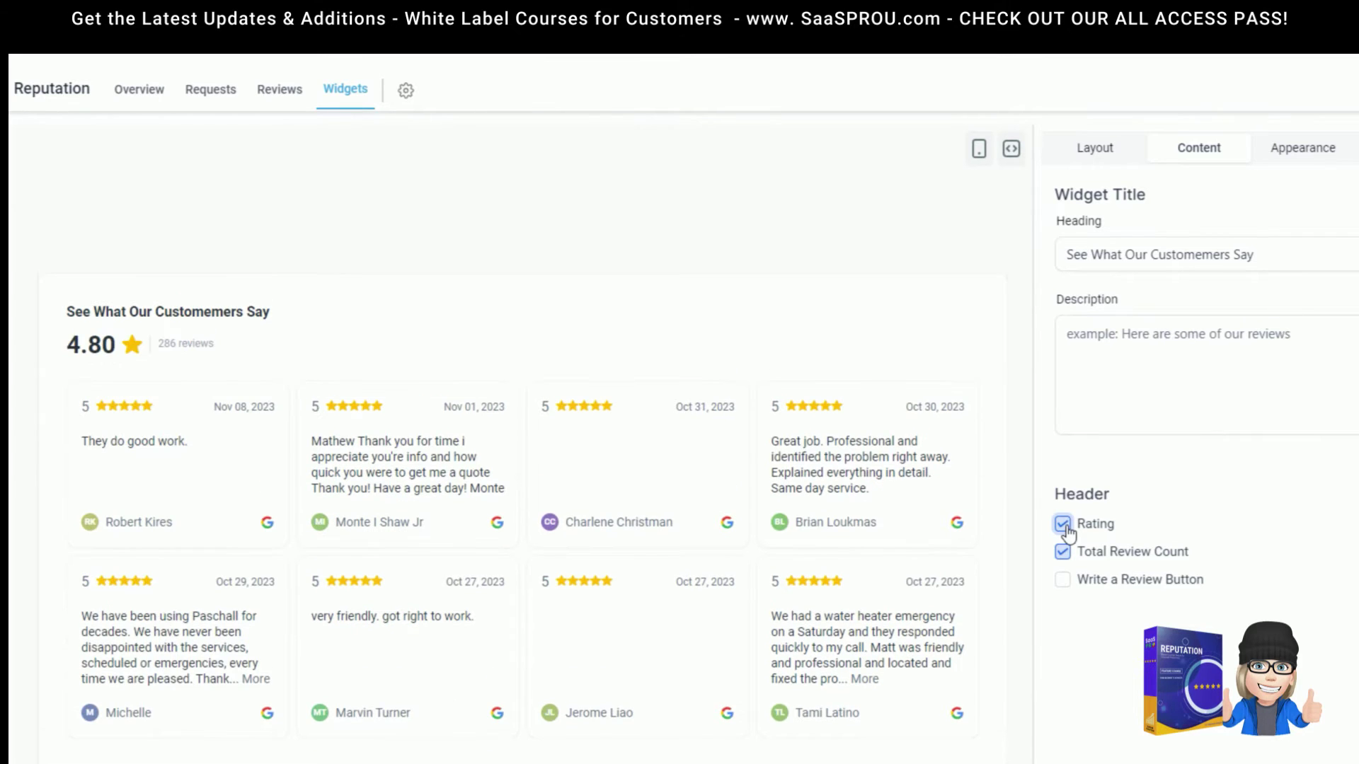
drag(74, 343, 116, 333)
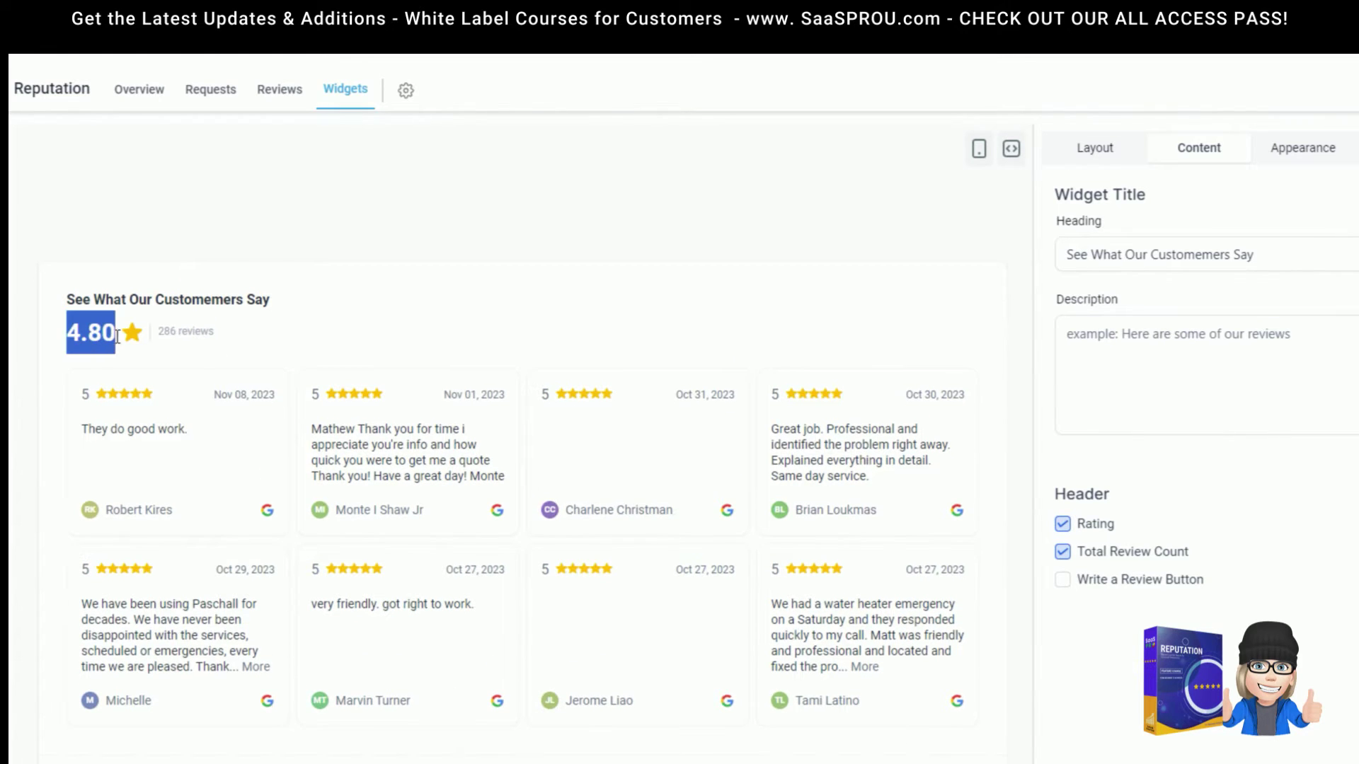
click(1064, 525)
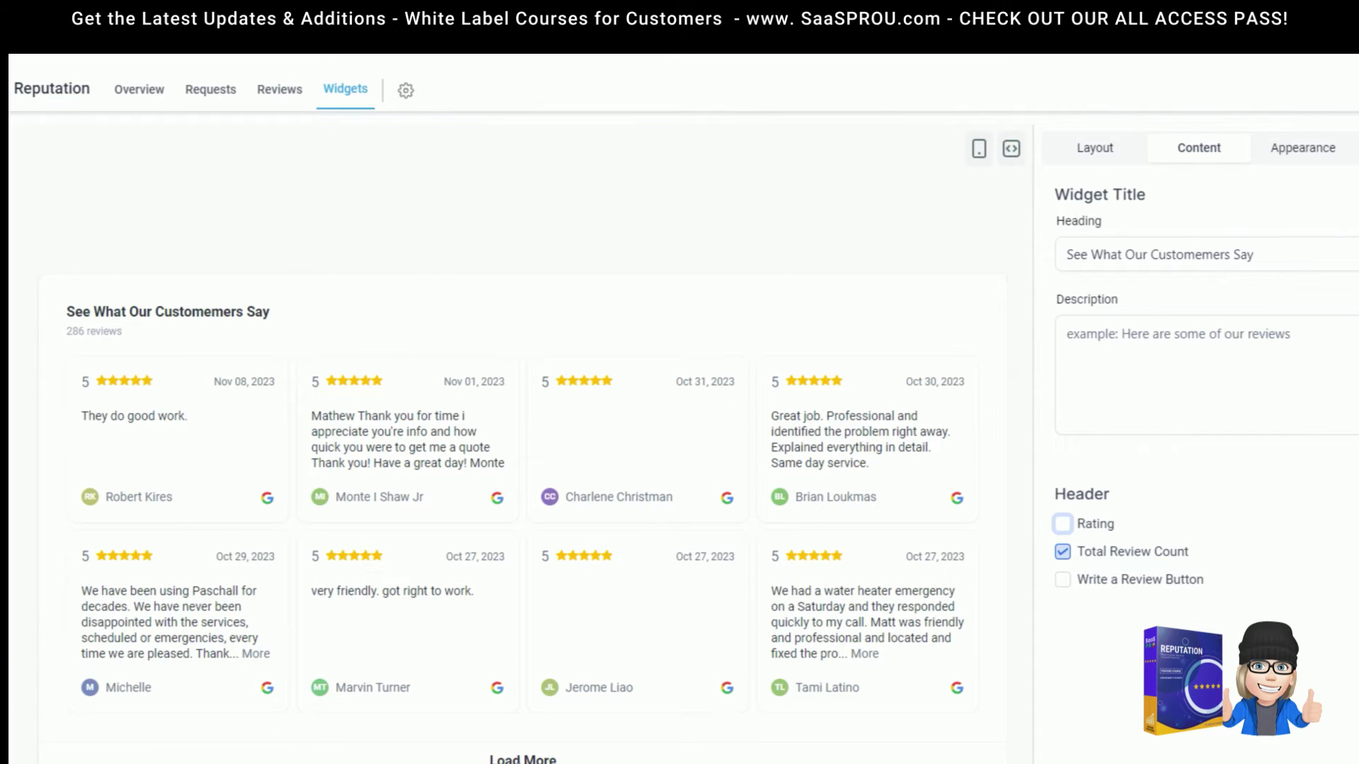
scroll(398, 613, down, 5)
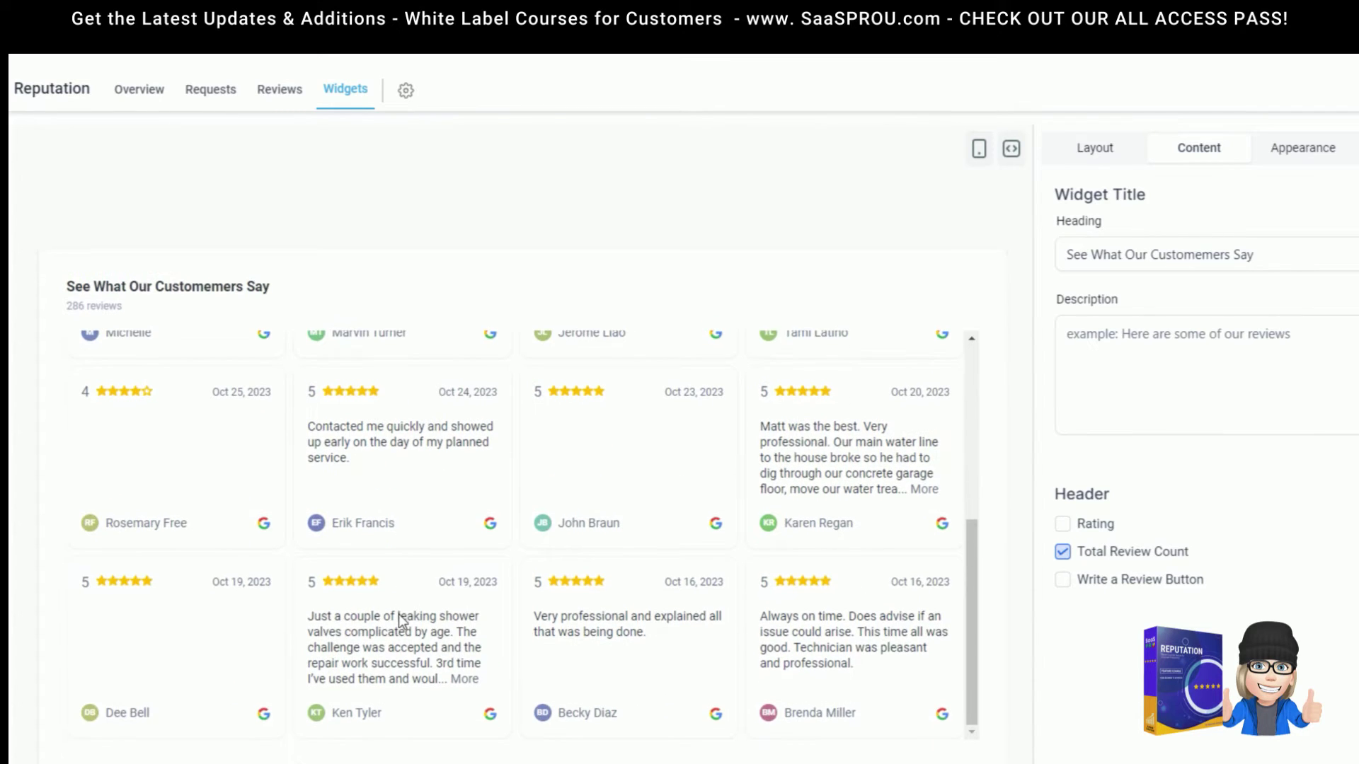
scroll(398, 613, up, 5)
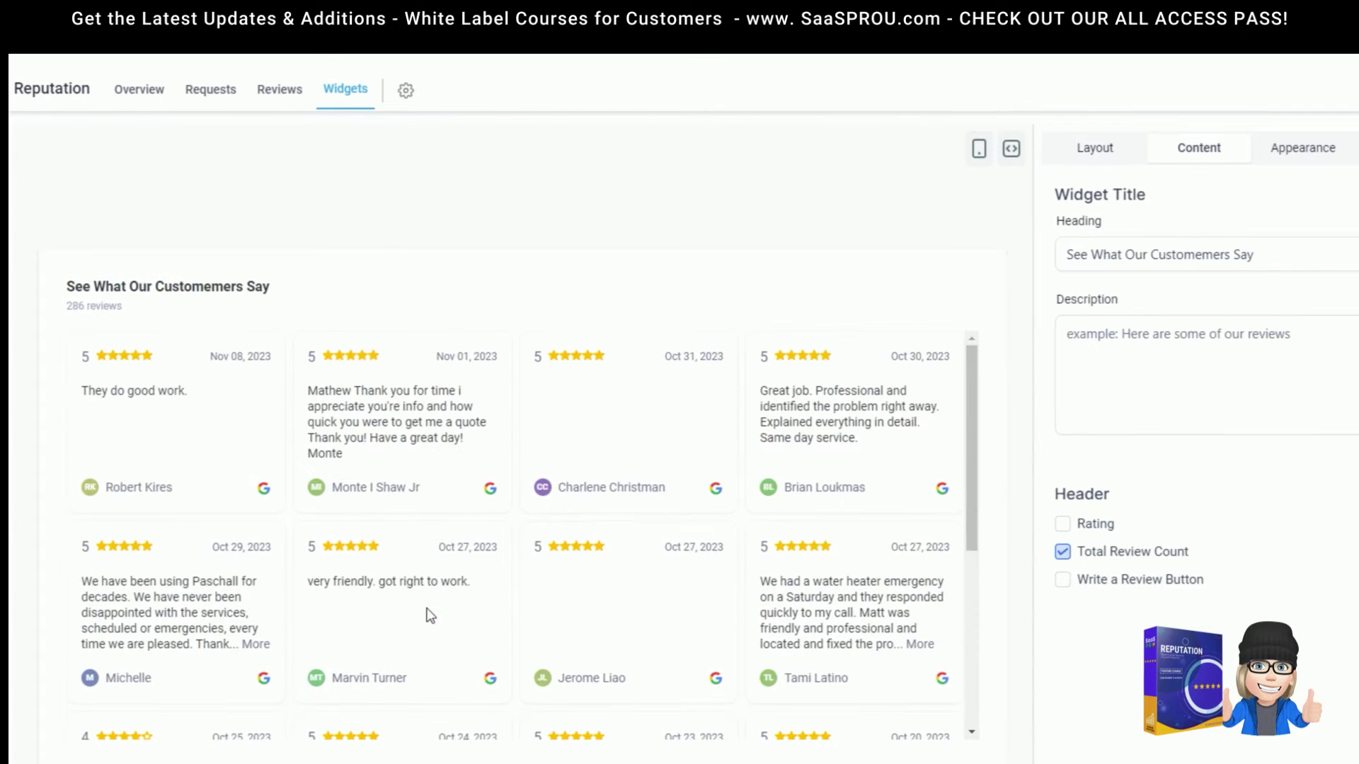
click(1062, 524)
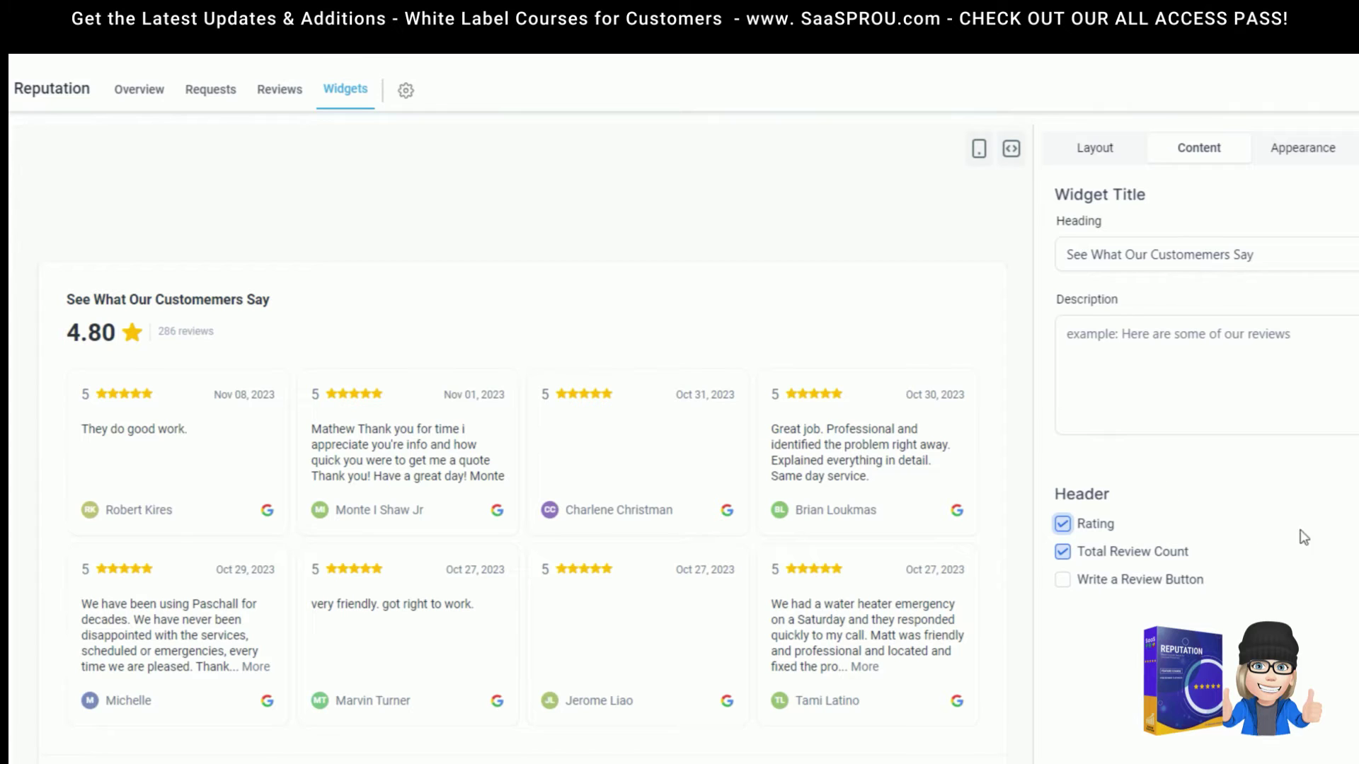
click(1063, 523)
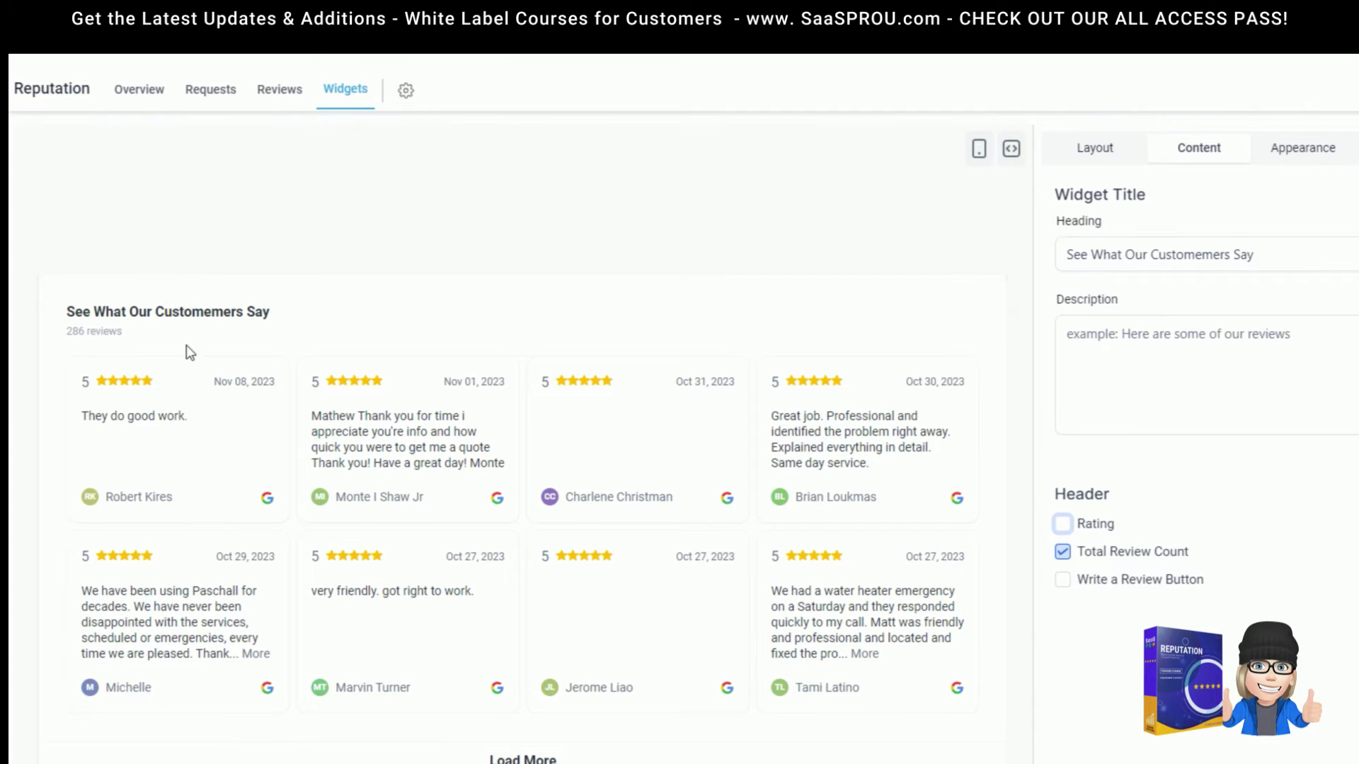
- Try the Dark and Custom themes in the widget's appearance settings and return it to the Light theme
click(1300, 150)
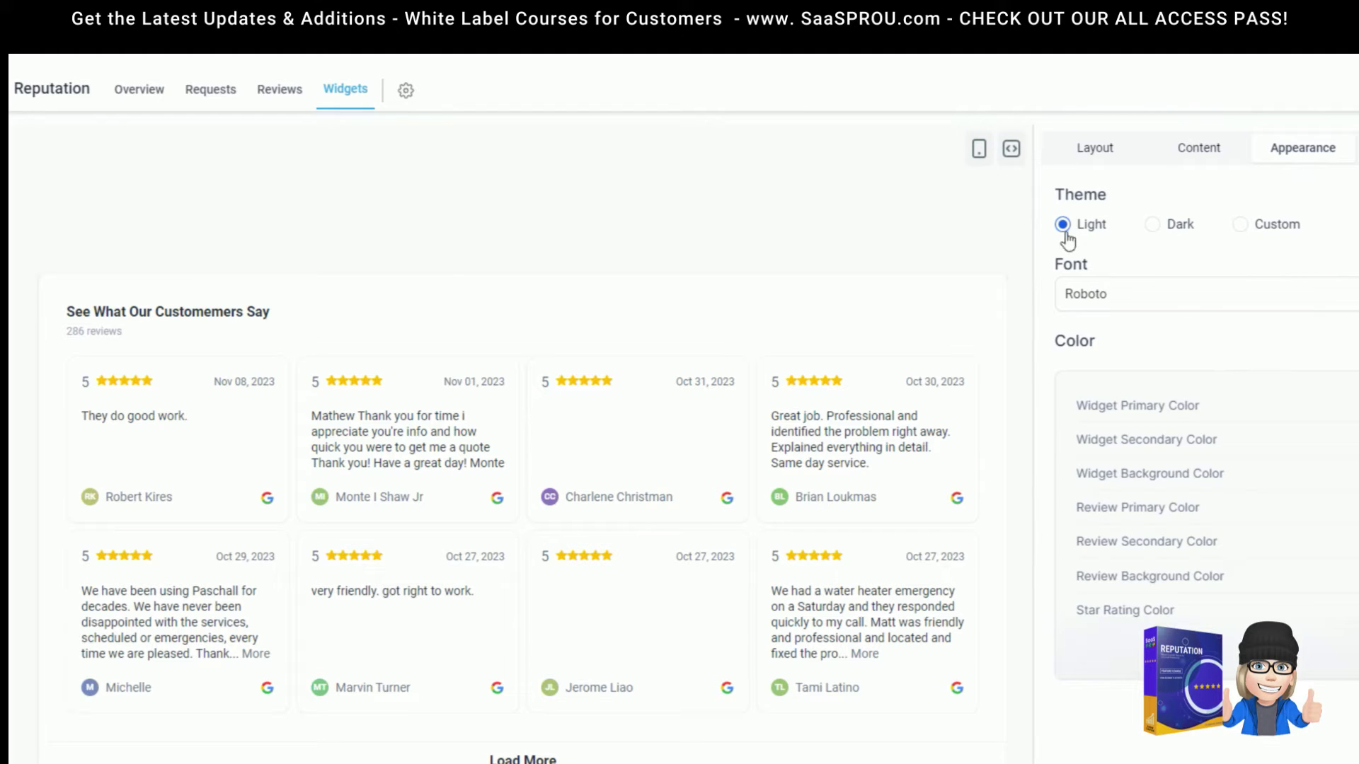
click(1152, 226)
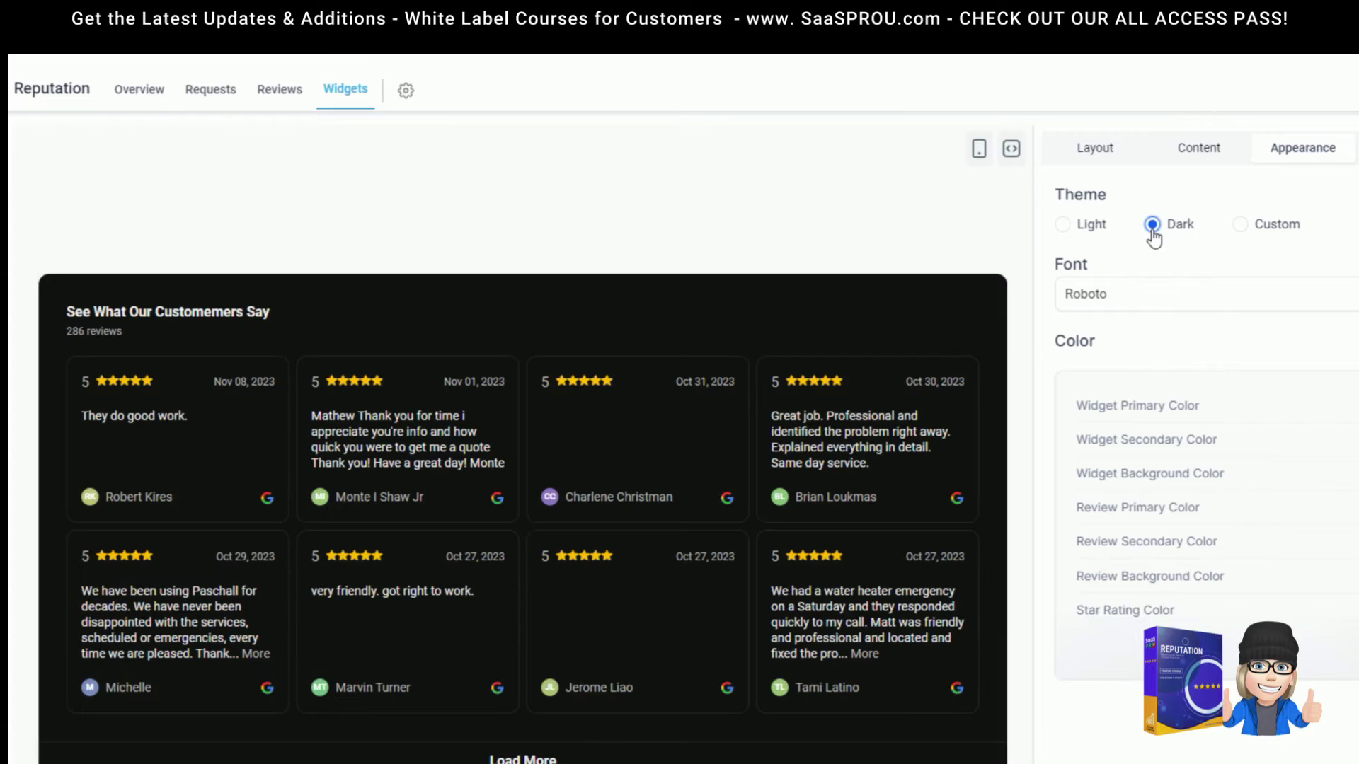
click(1240, 225)
click(1063, 225)
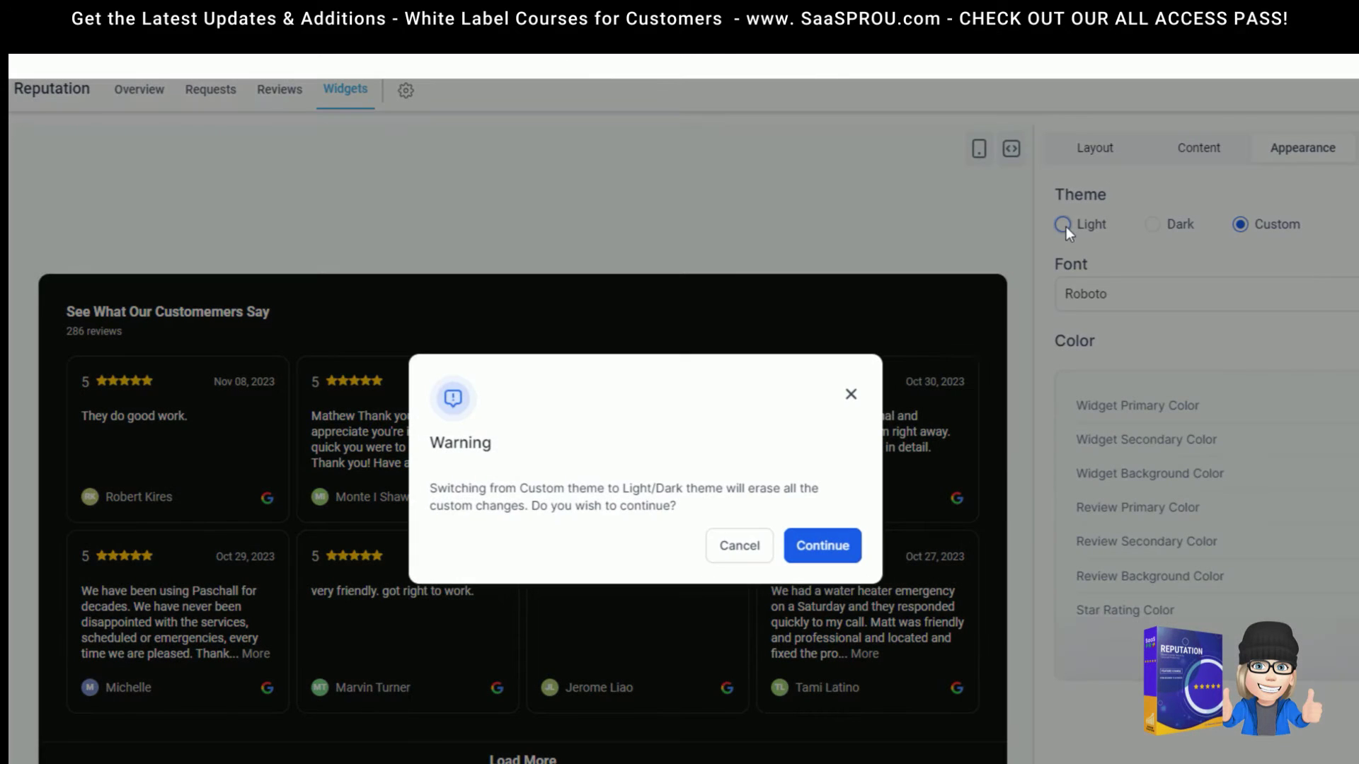
click(821, 547)
- Try Arial as the widget's font and switch it back to Roboto
click(1098, 302)
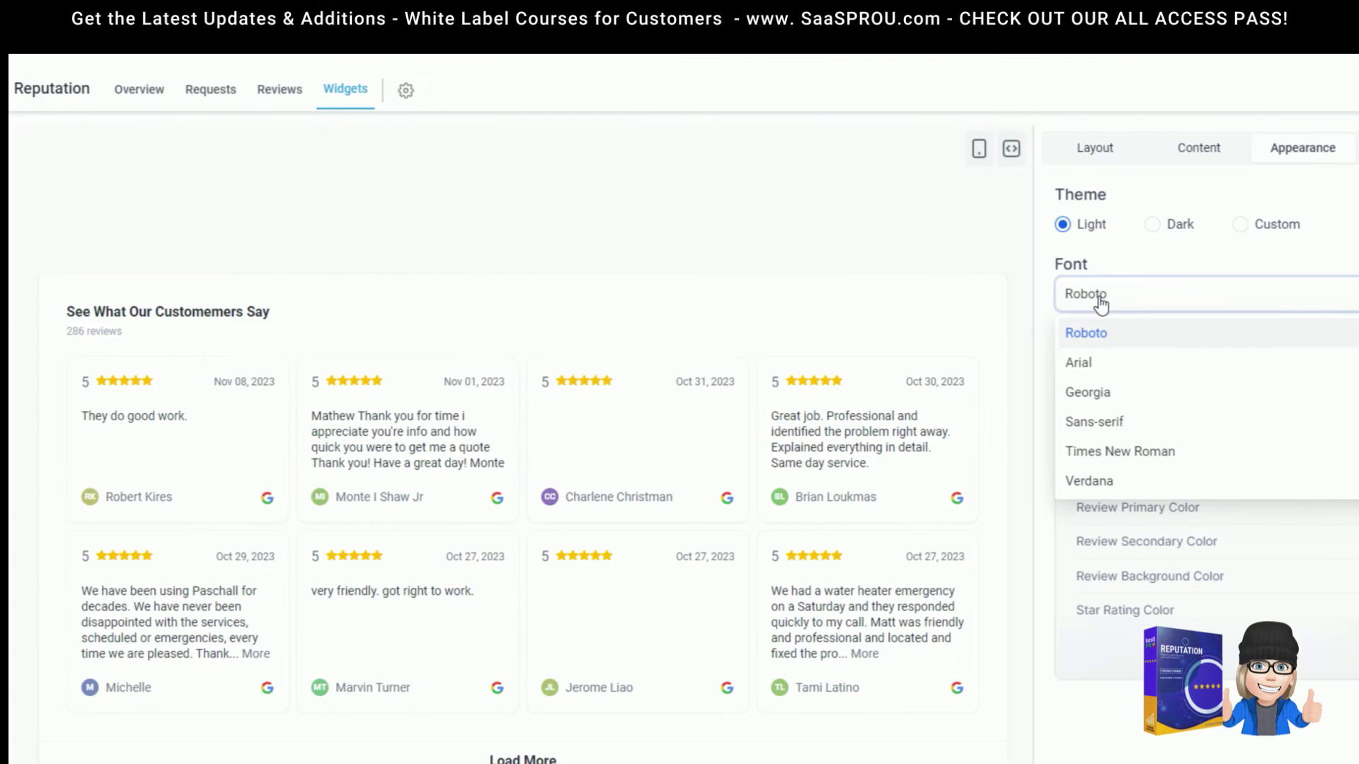
click(1101, 365)
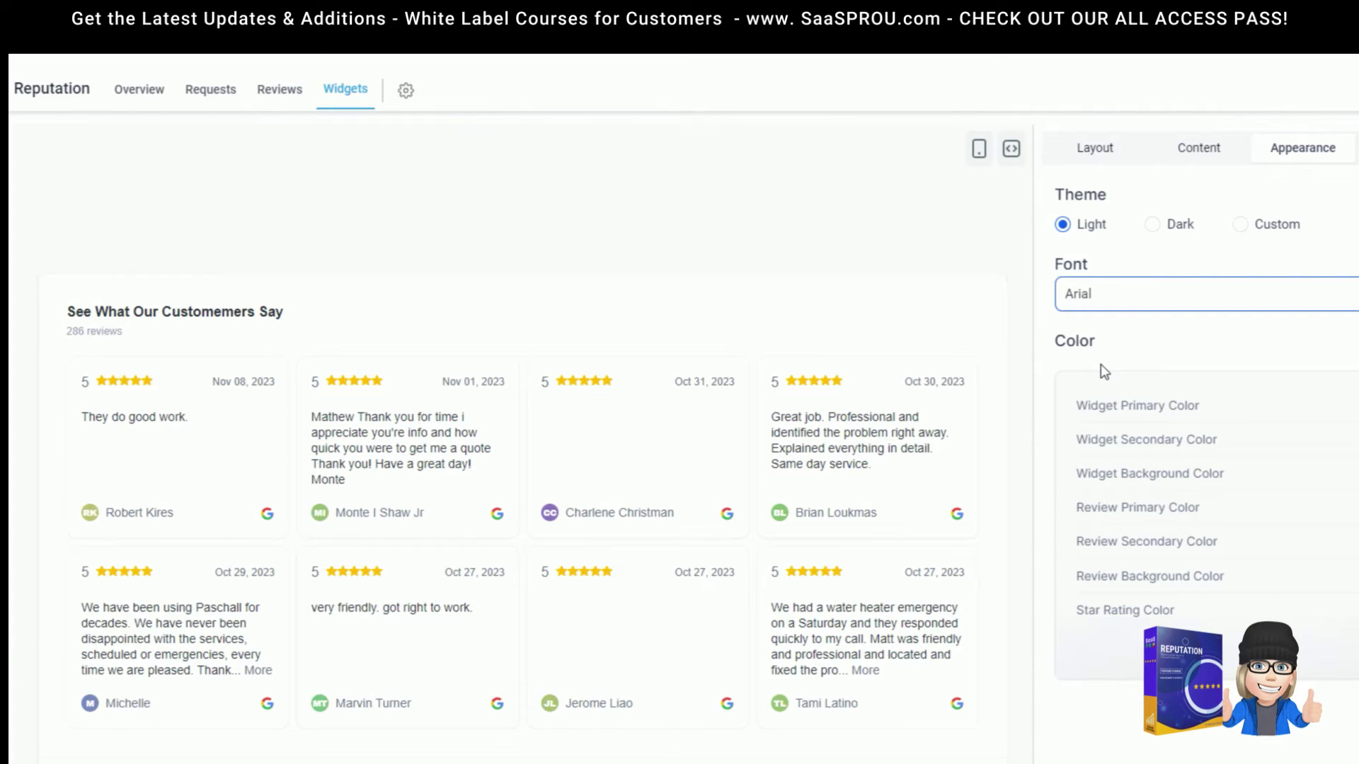
click(1110, 298)
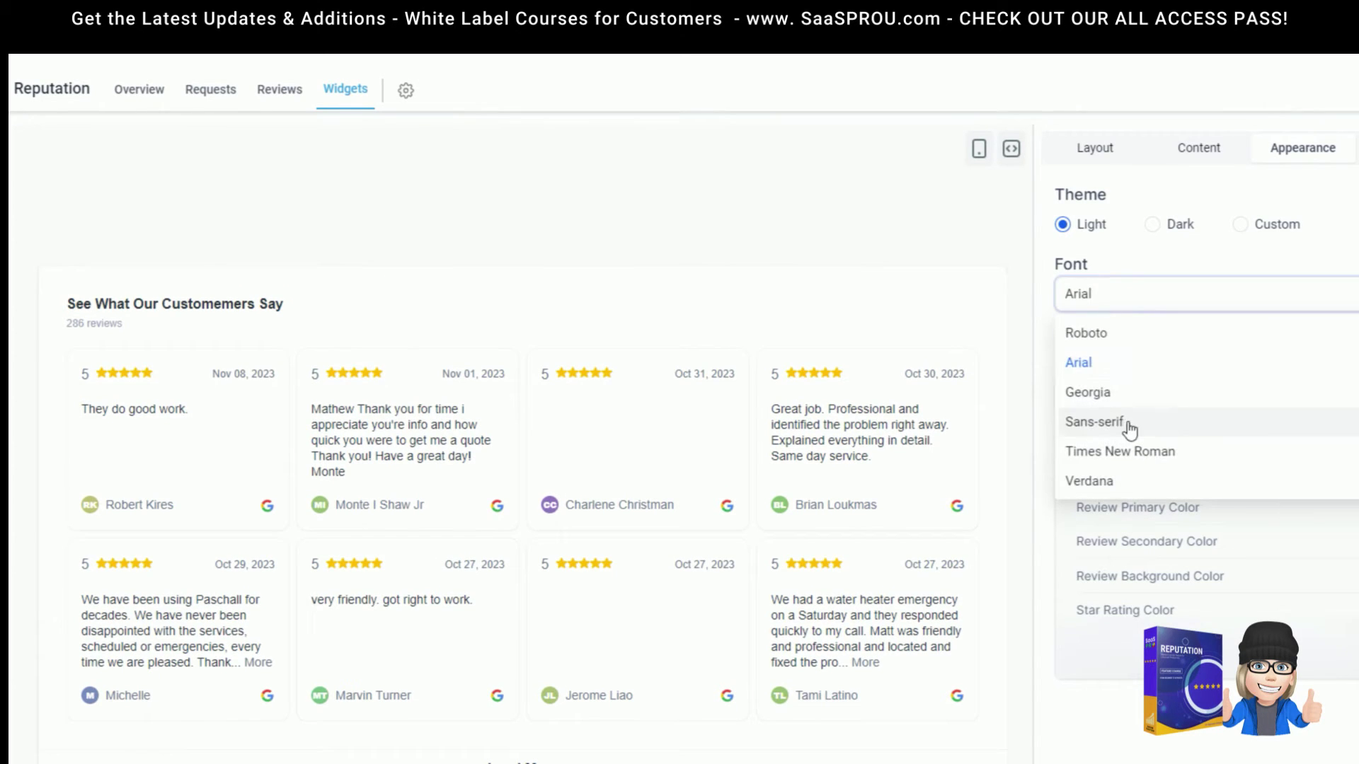
click(1086, 333)
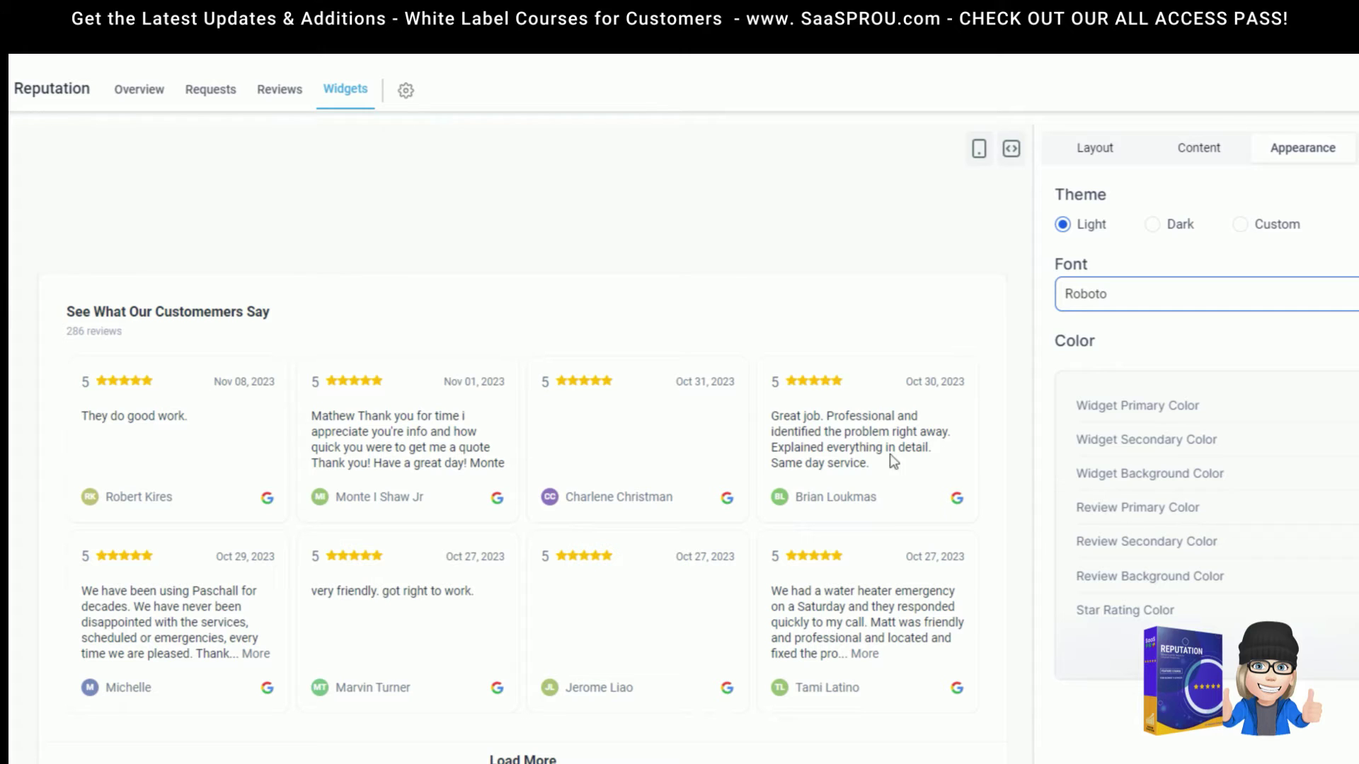
- Under the Custom theme, try a light green Review Background Color and a magenta Star Rating Color
drag(777, 417, 873, 465)
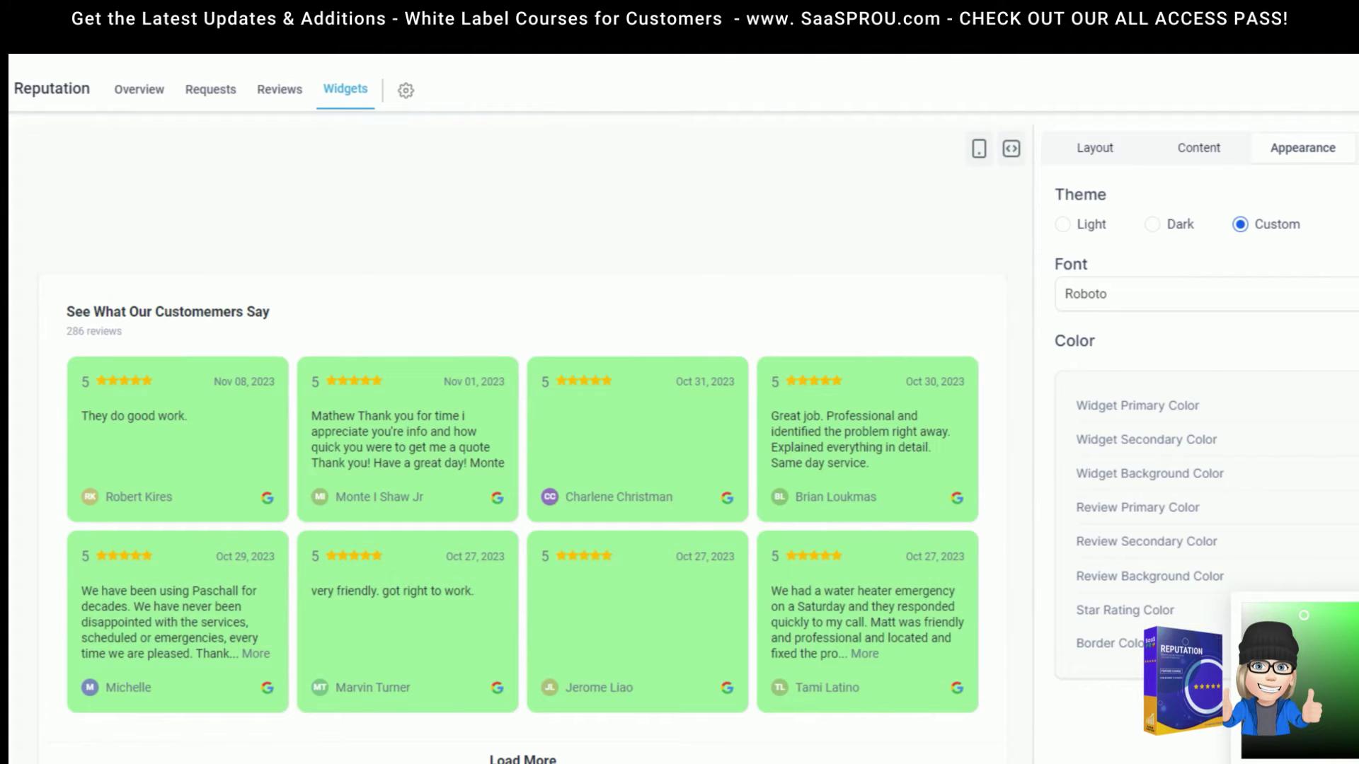
click(1148, 613)
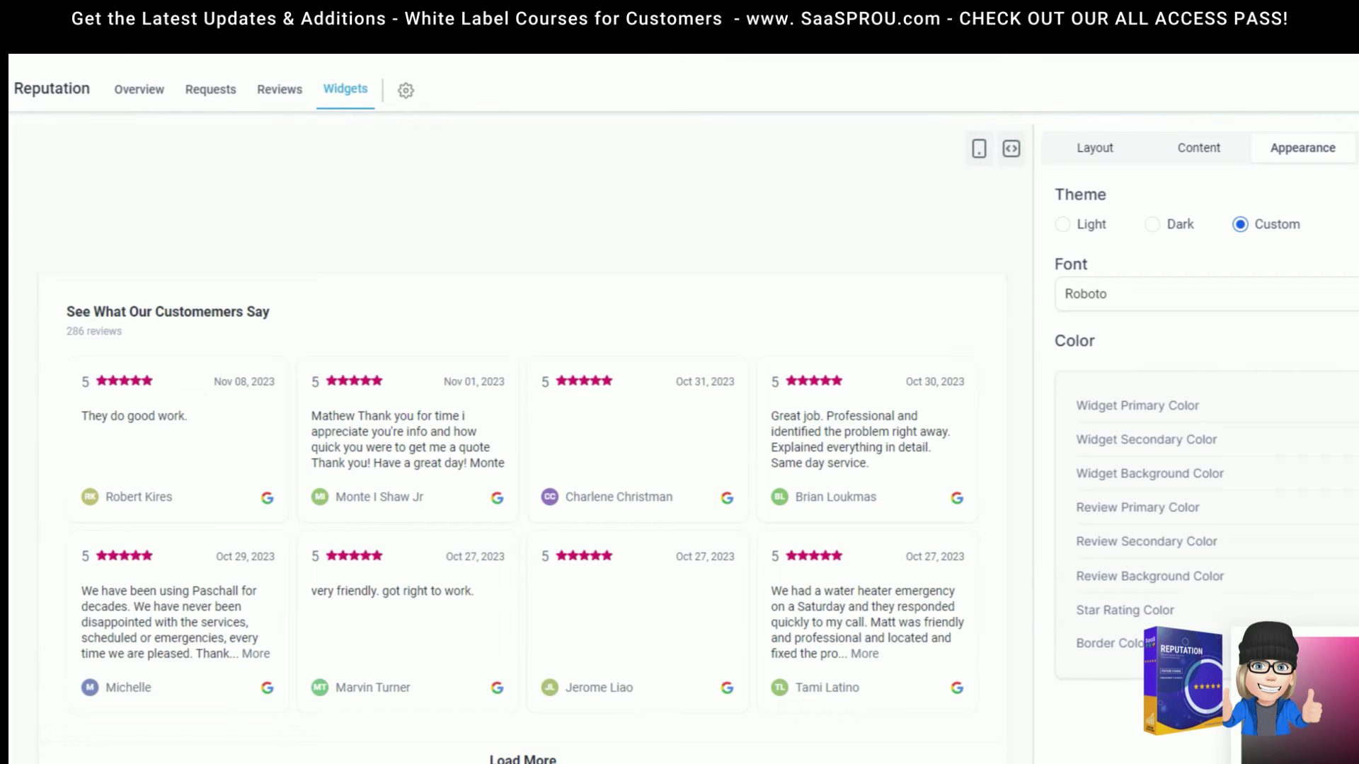
click(1264, 620)
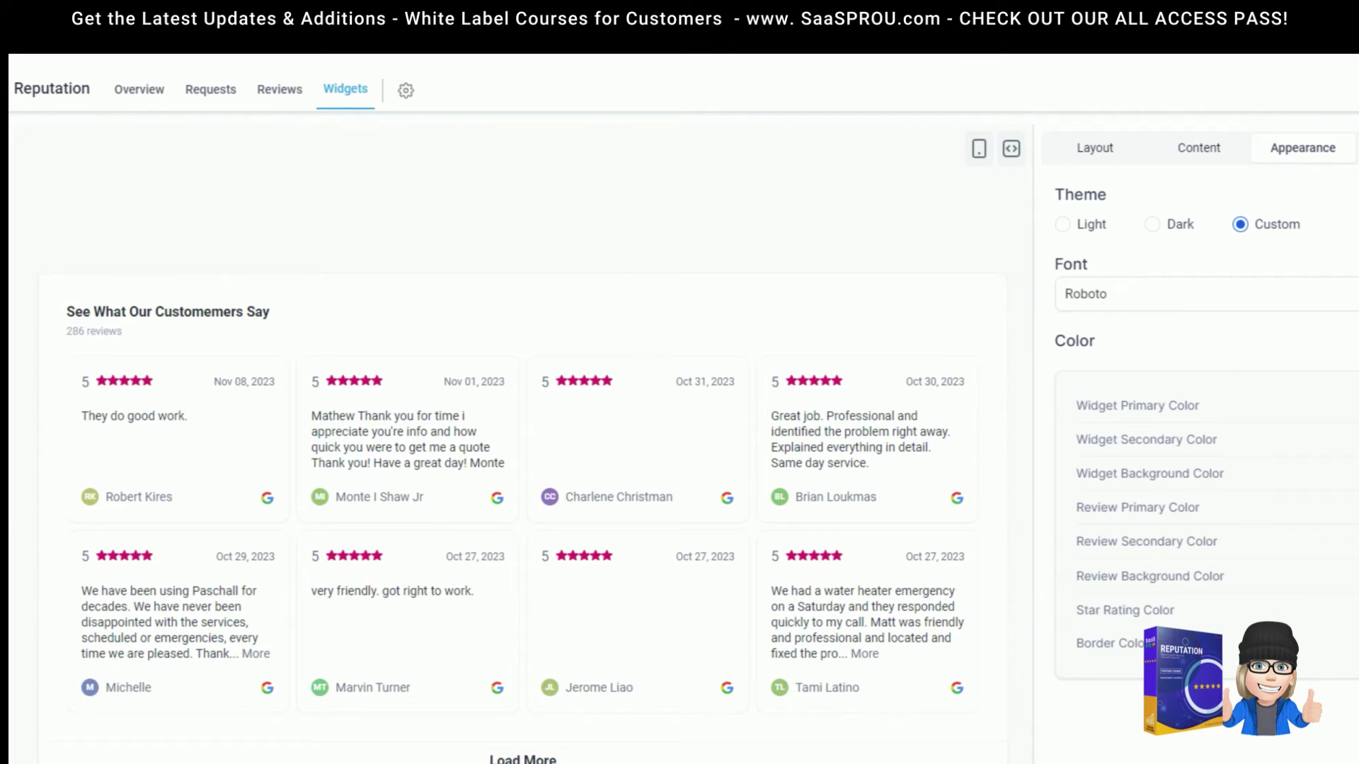
- Set the widget's Border Color to mint green and its Star Rating Color to yellow
click(1356, 643)
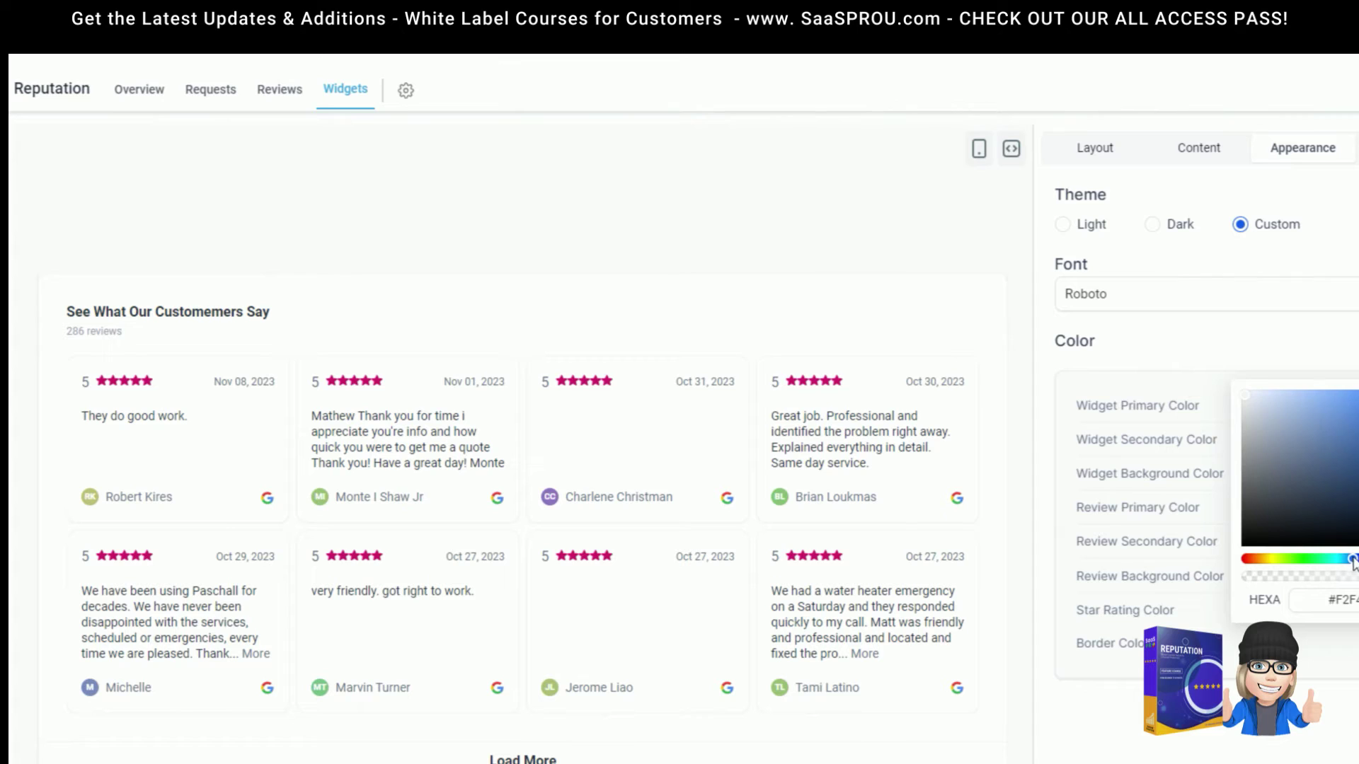
drag(1353, 559, 1328, 559)
click(1357, 411)
click(1353, 603)
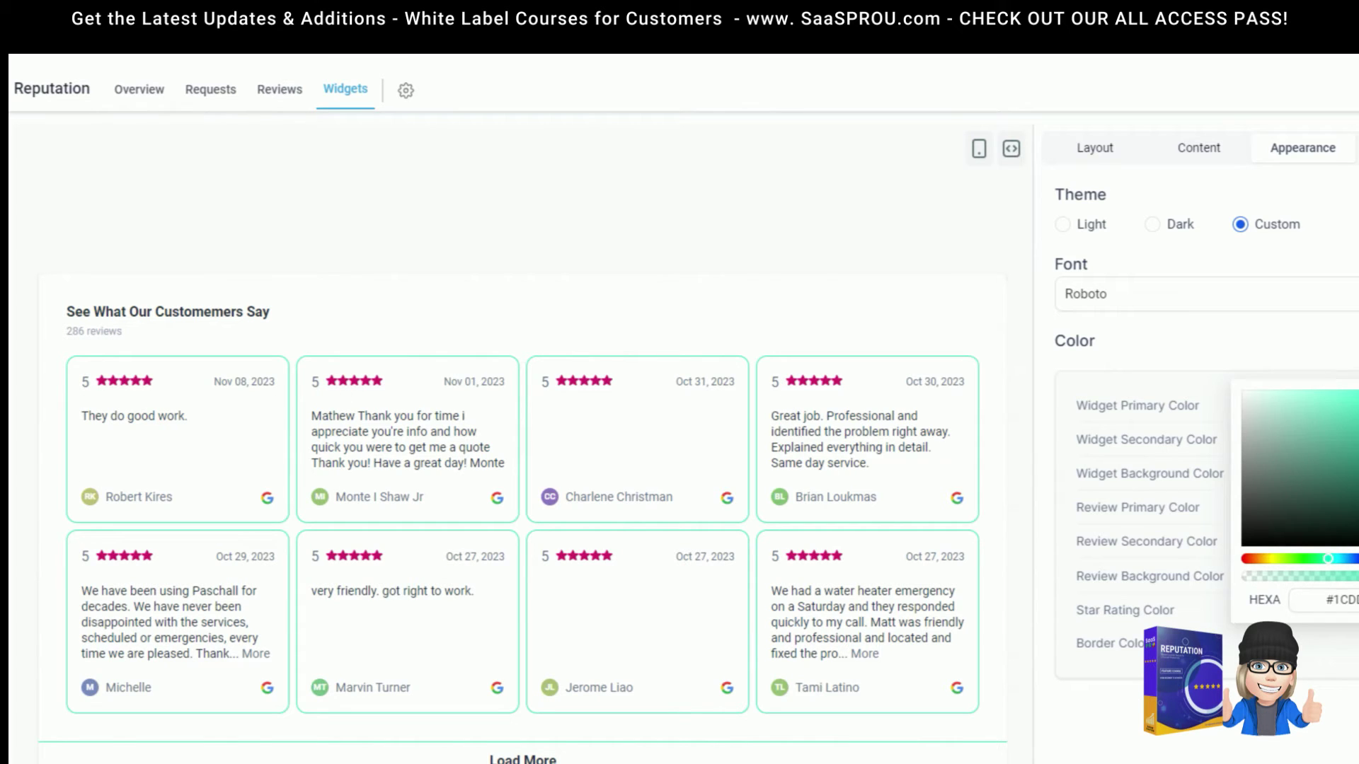
click(1356, 610)
click(1338, 763)
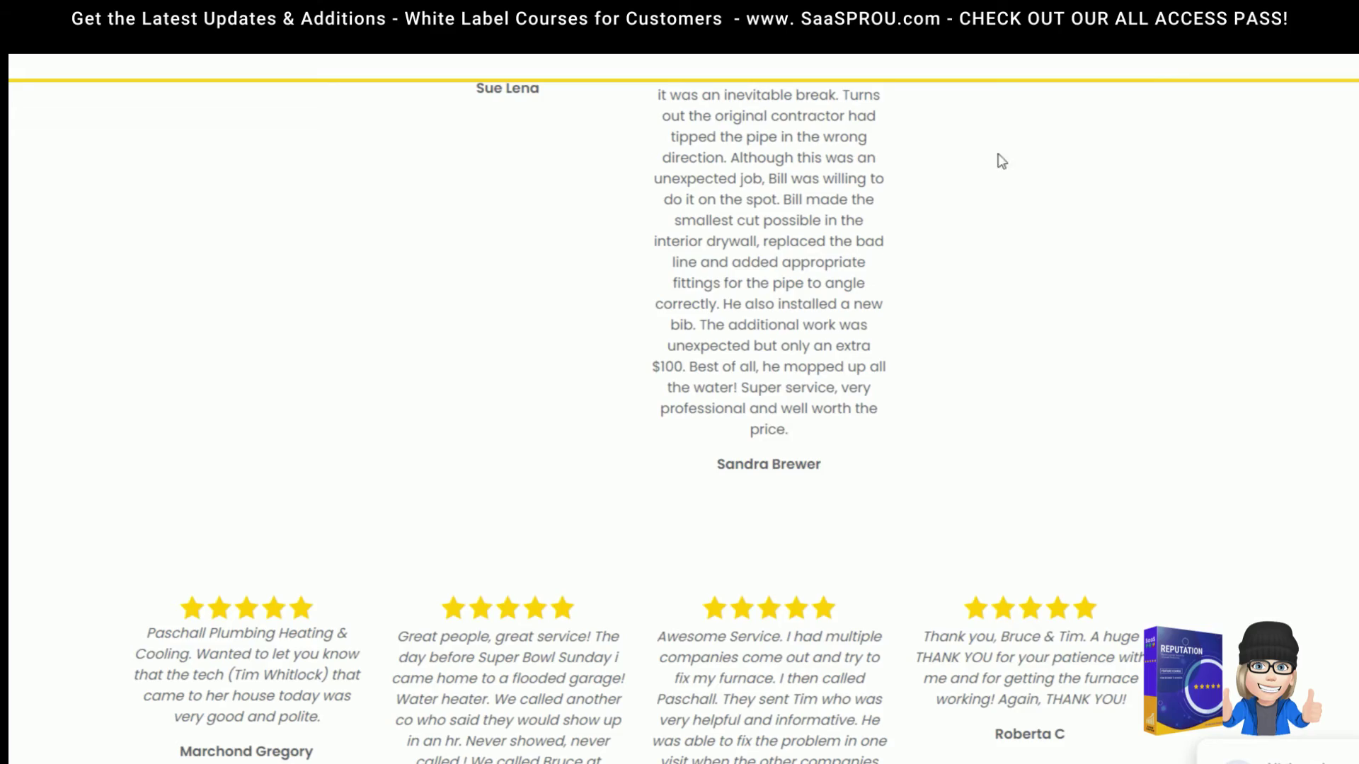
- Match the Border Color and Review Background Color to the teal of the testimonial block on the Paschall Plumbing website
scroll(461, 486, up, 7)
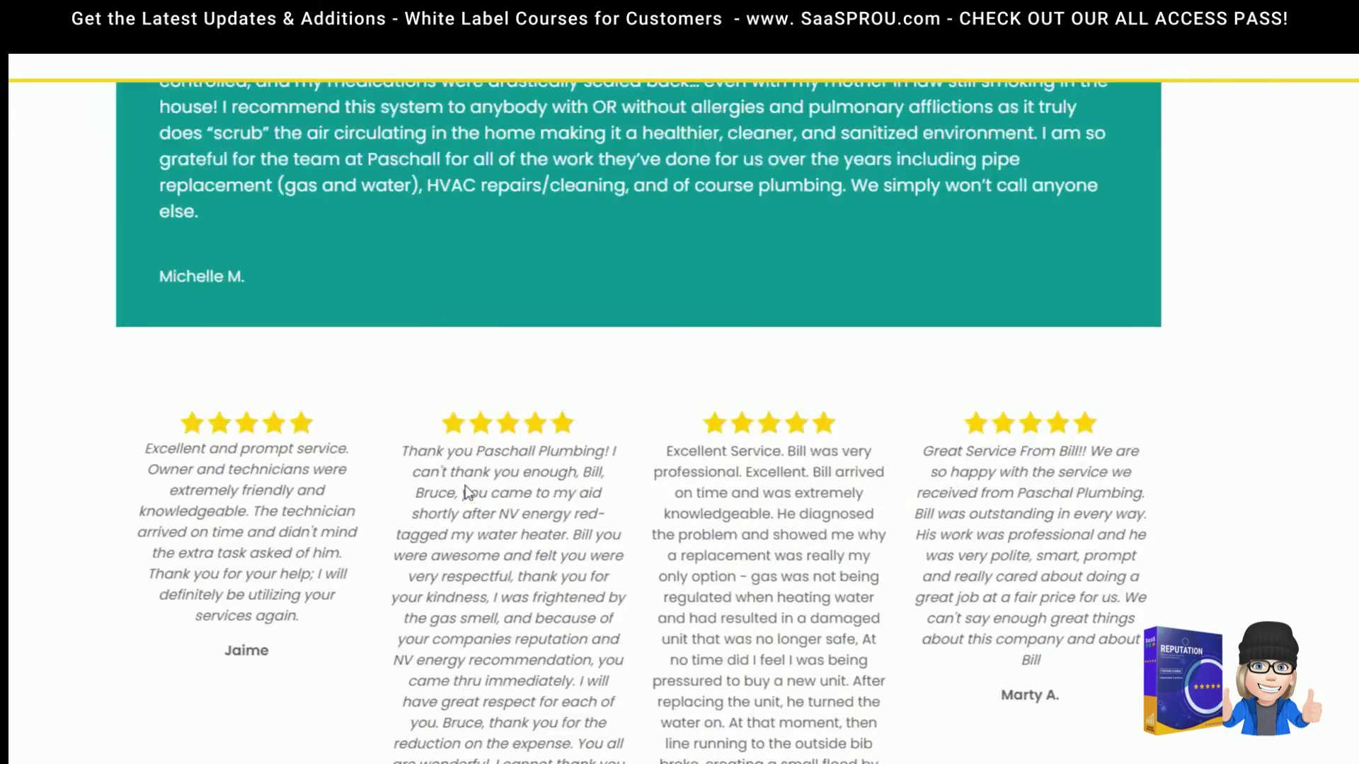
scroll(466, 492, up, 12)
scroll(347, 410, down, 5)
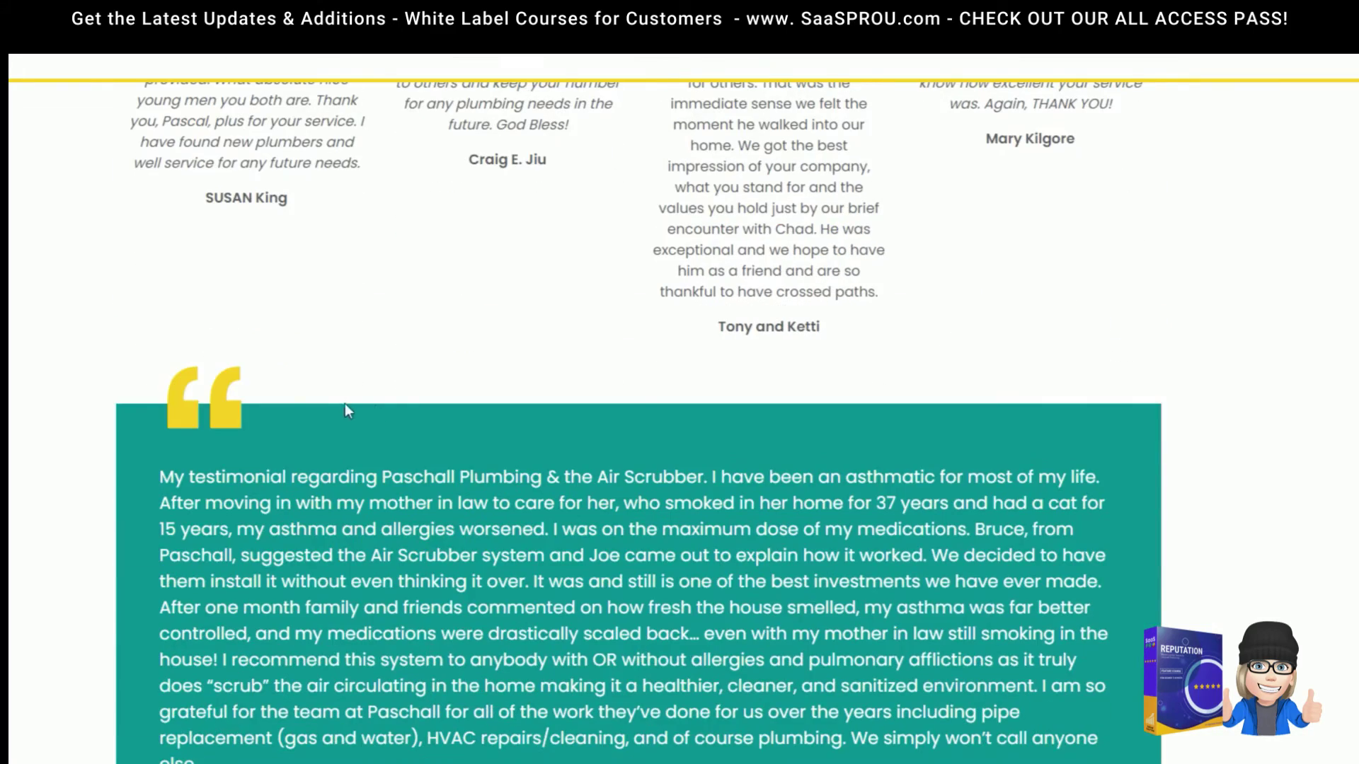
scroll(395, 433, up, 8)
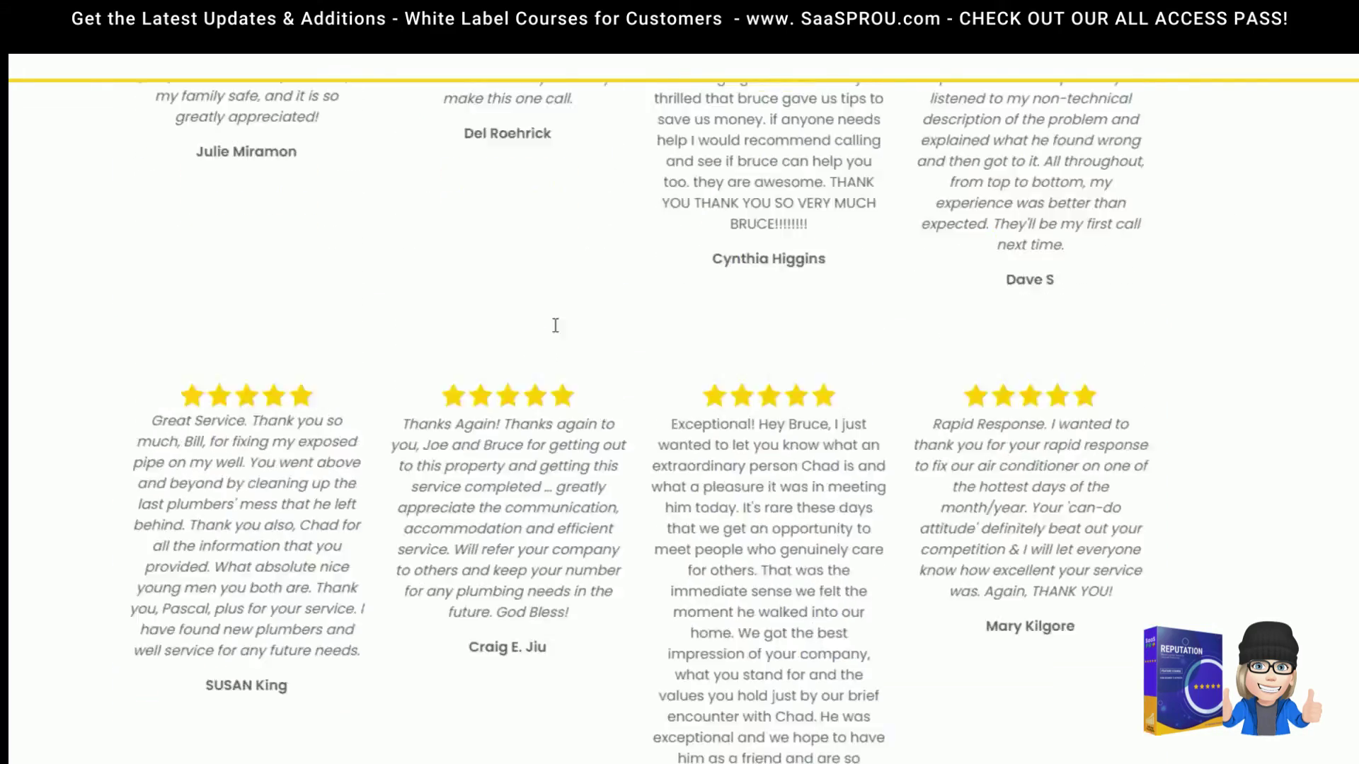
scroll(765, 569, down, 8)
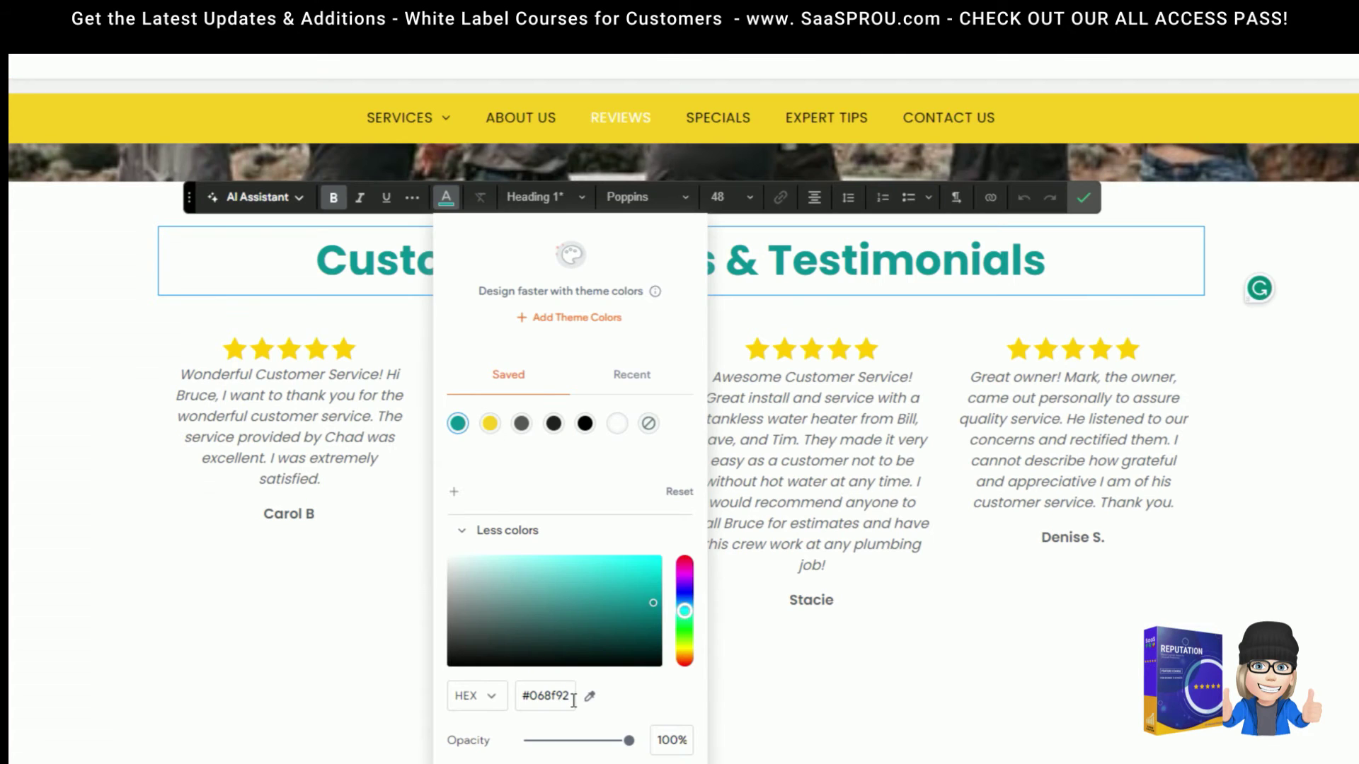
drag(574, 701, 518, 700)
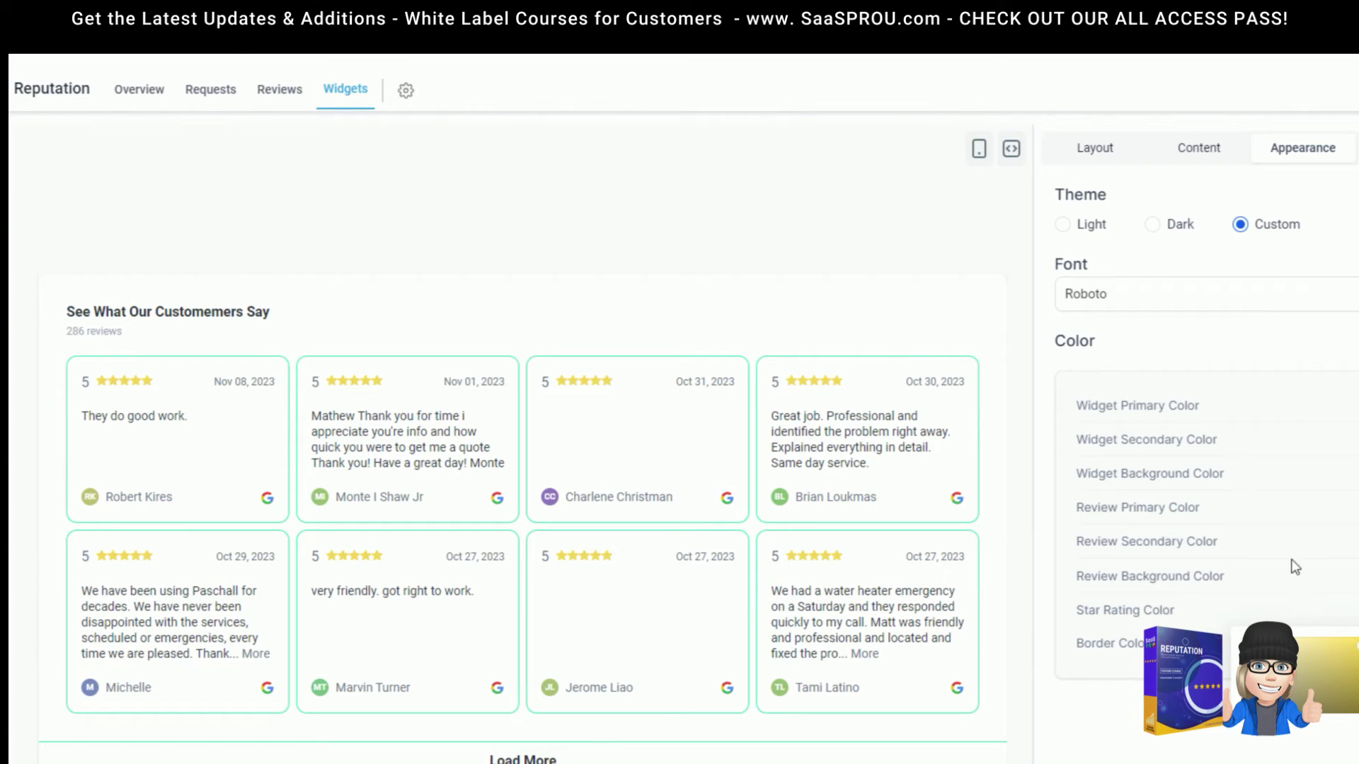
click(1338, 575)
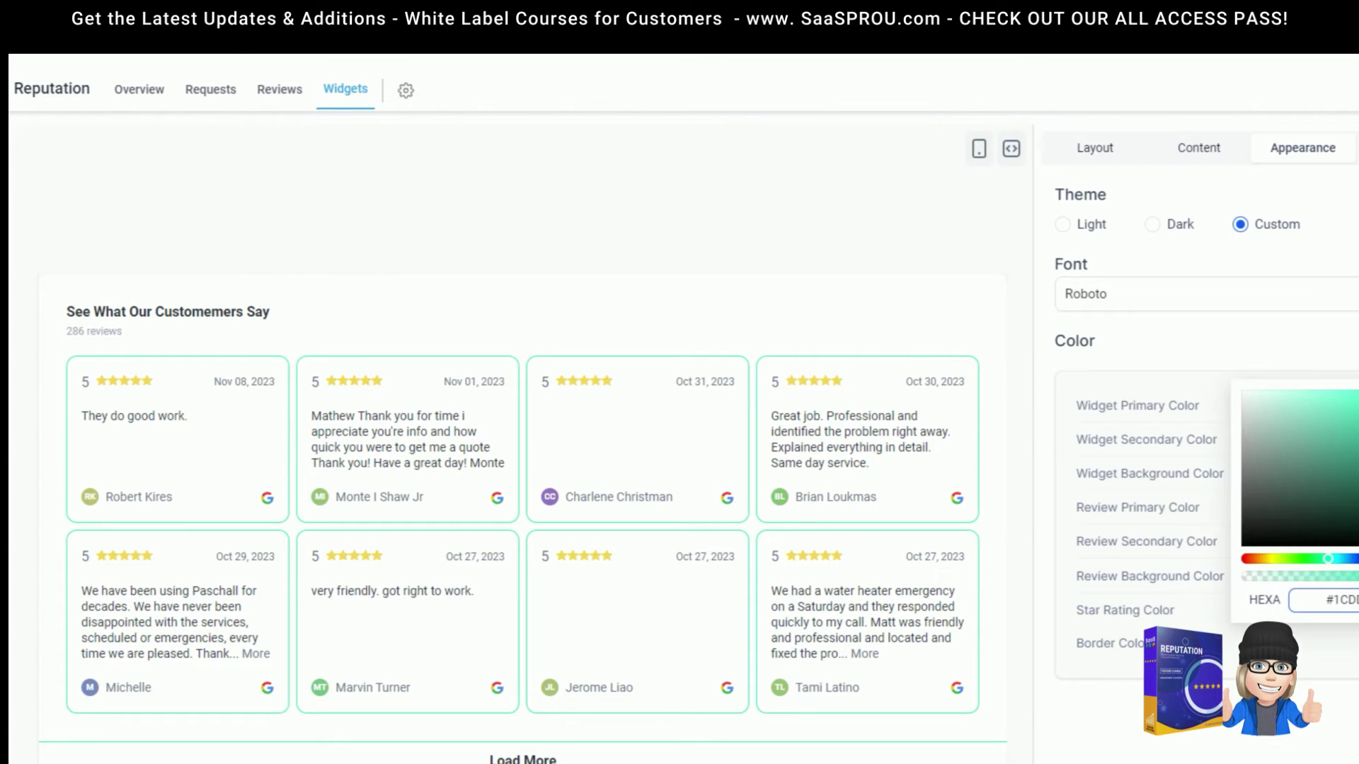
drag(1358, 600, 1326, 599)
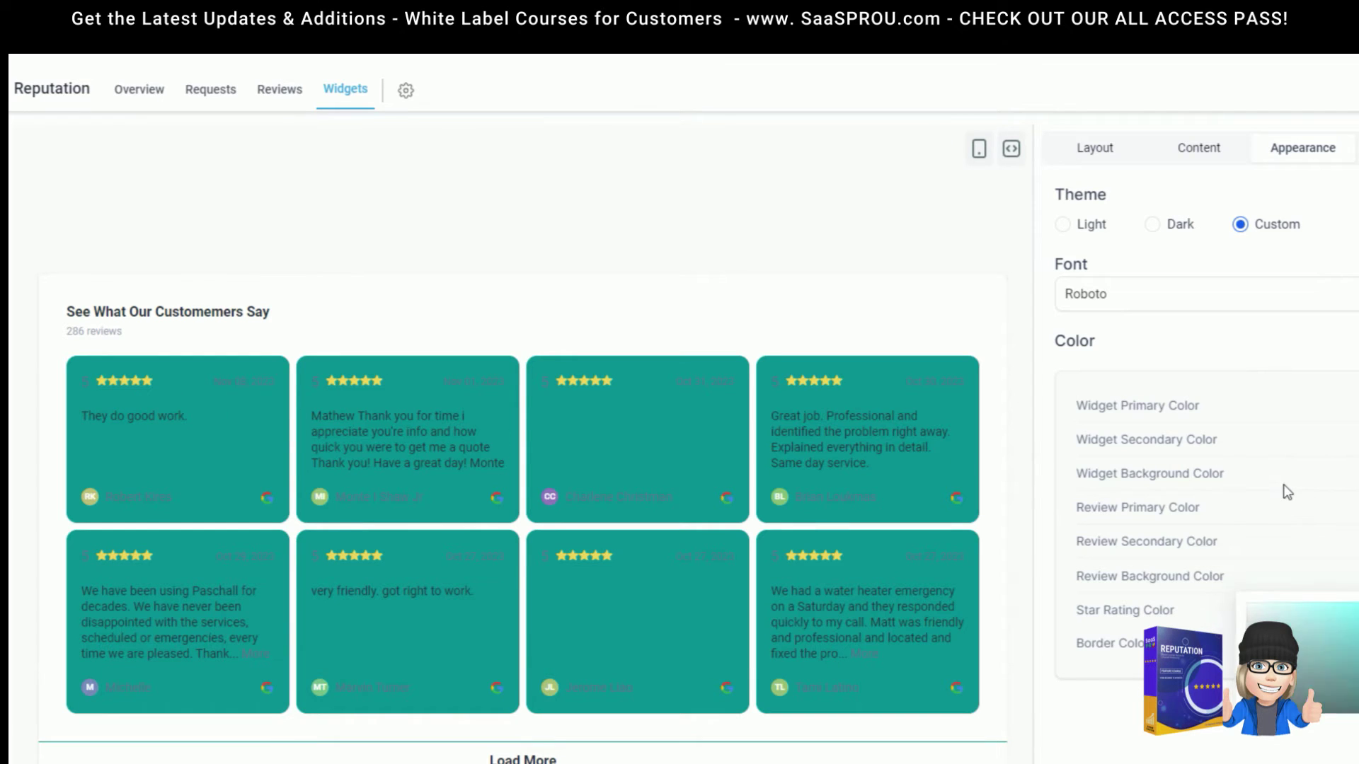
click(1284, 487)
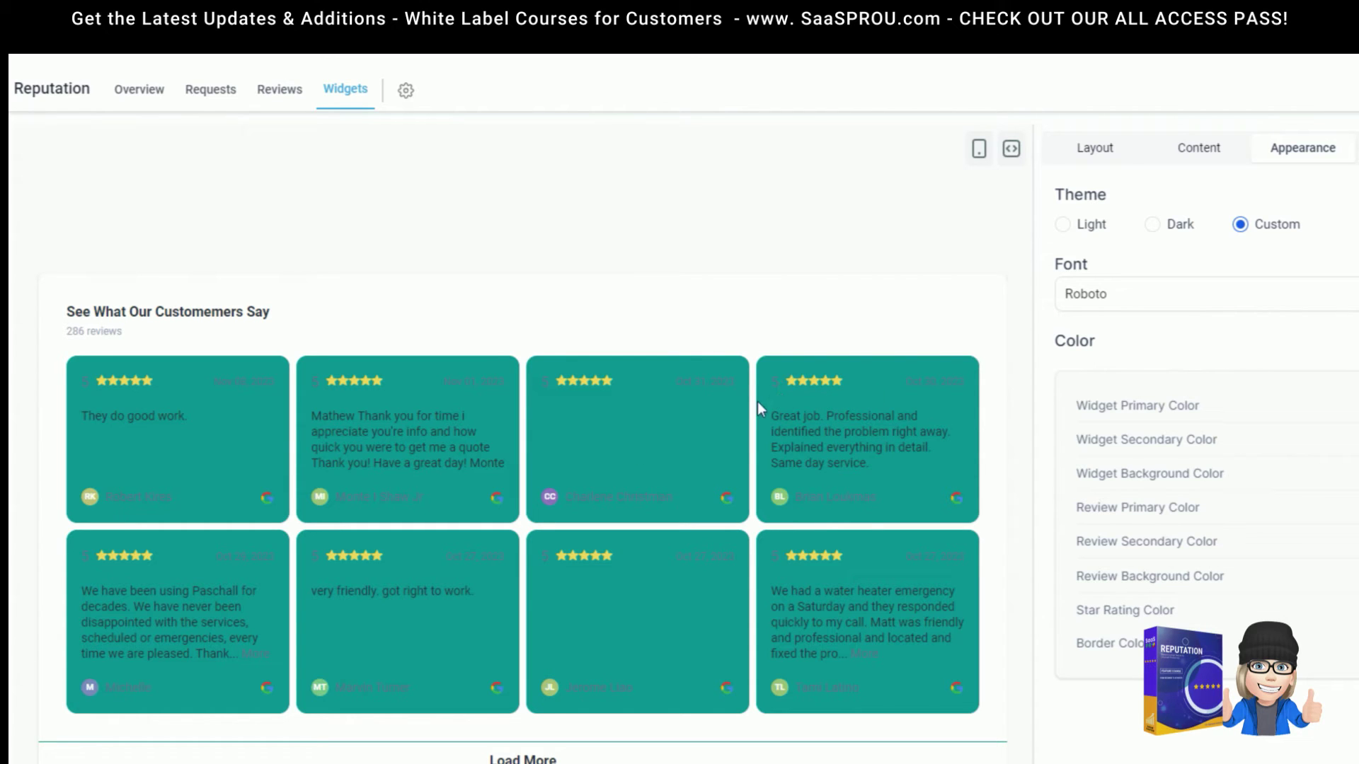
- Set the Widget Secondary Color to near-white and the Widget Primary Color to white
click(1355, 440)
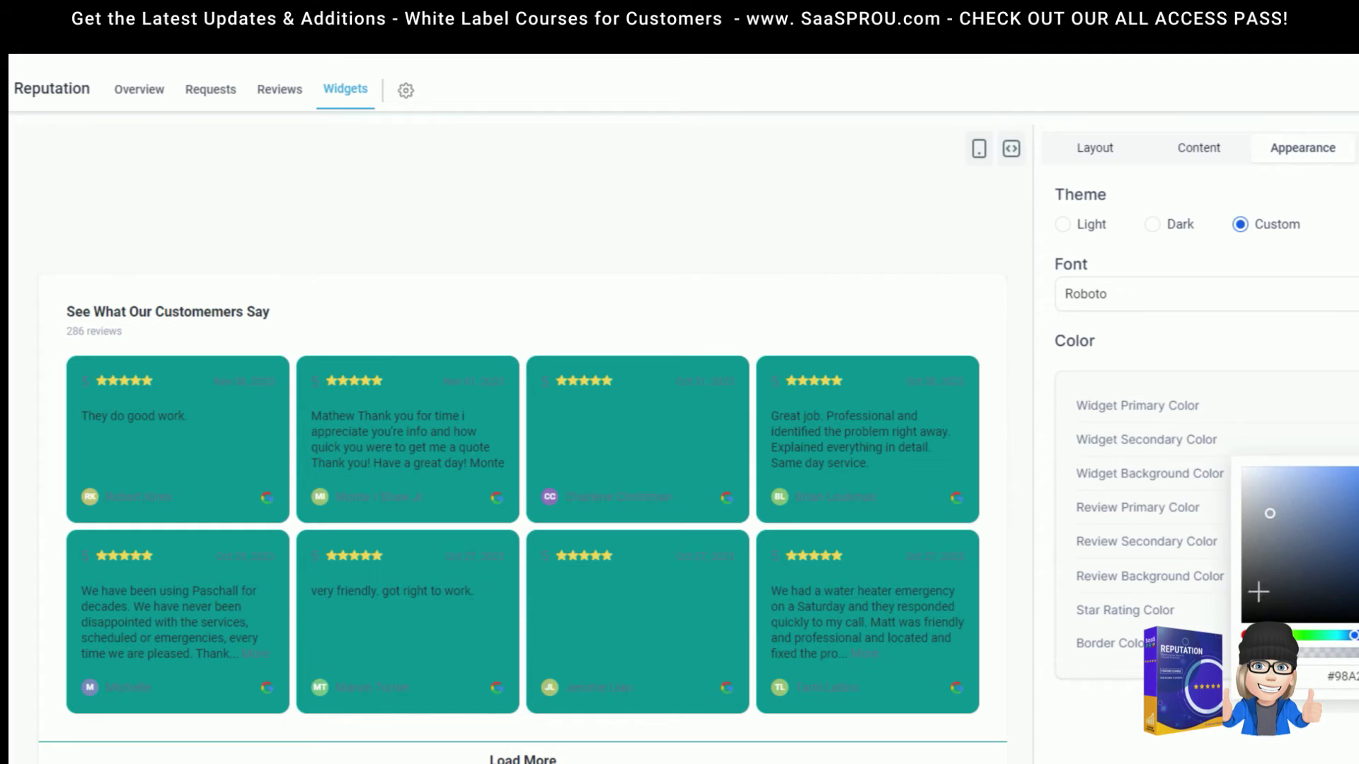
click(1245, 470)
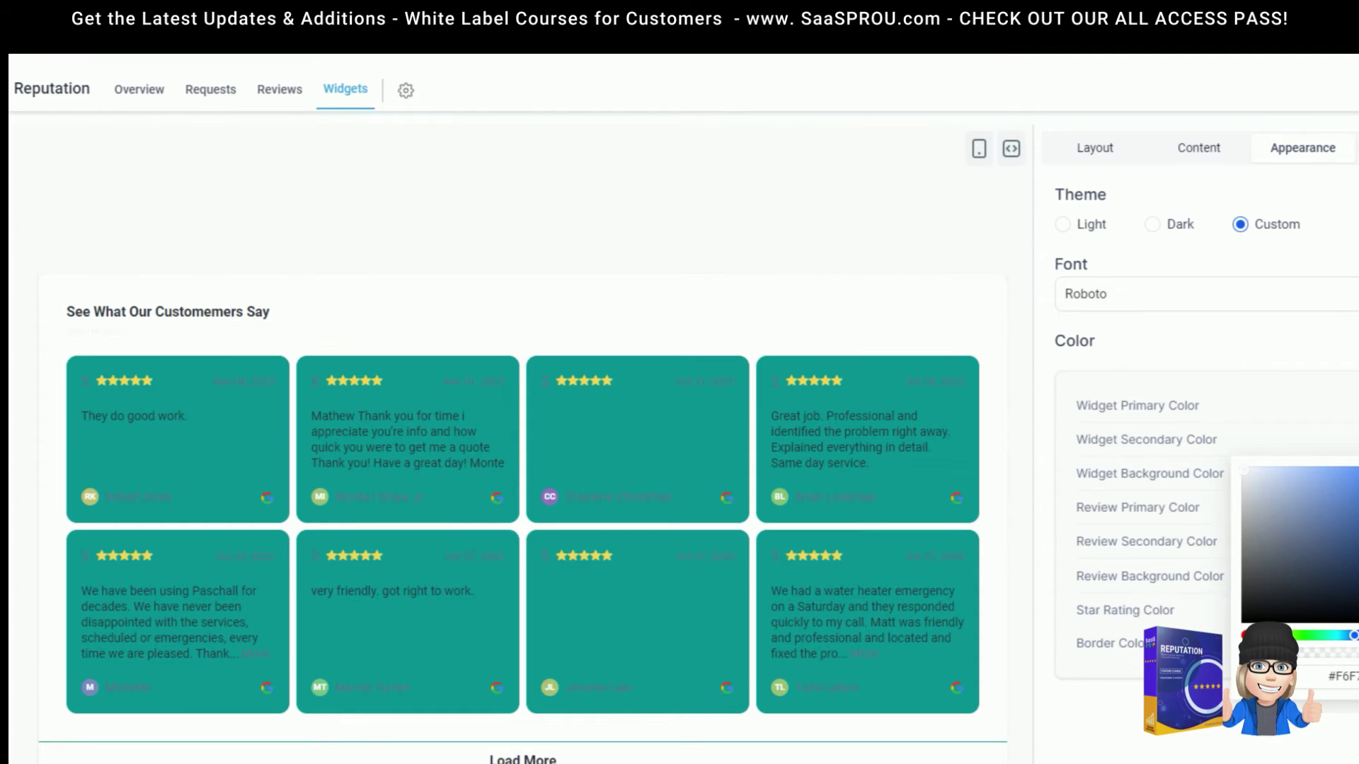
click(1355, 406)
drag(1248, 440, 1238, 431)
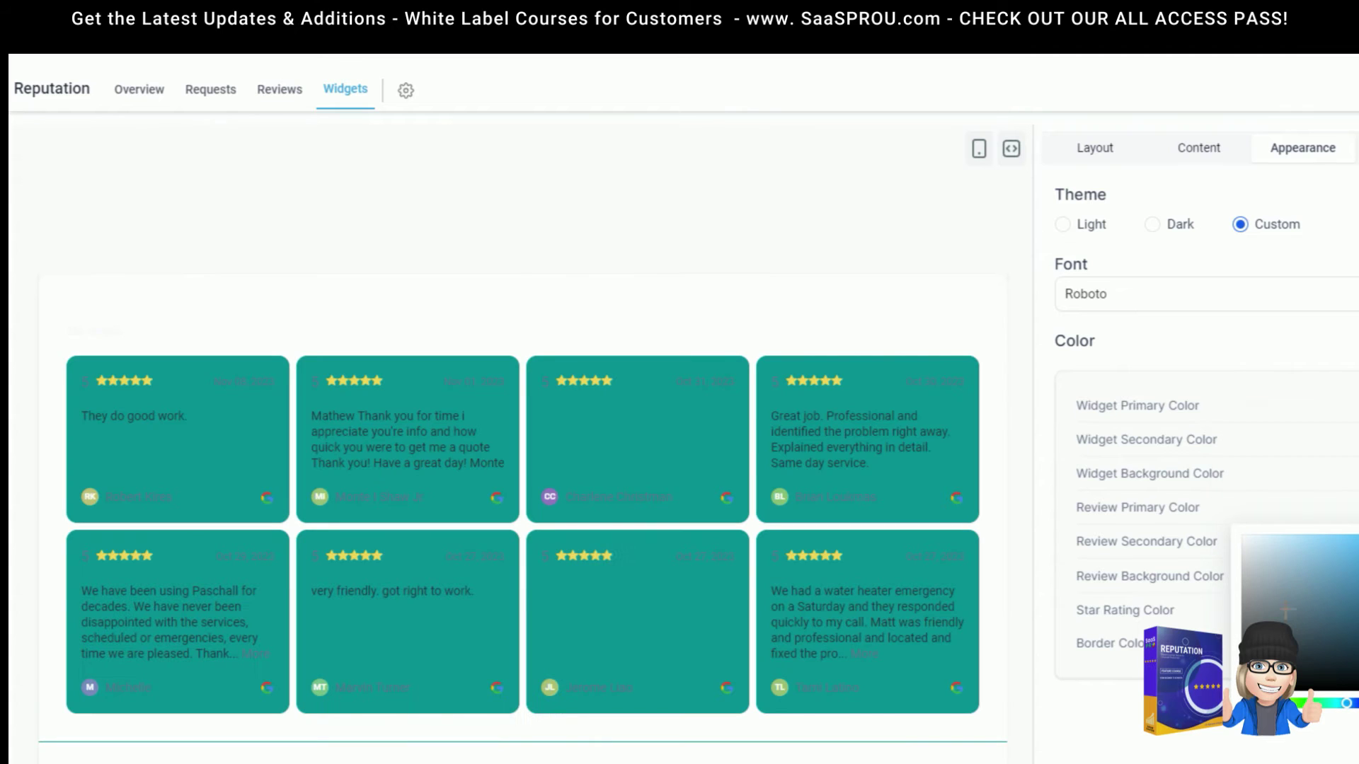
- Set the Review Primary Color and Review Secondary Color to white and compare the widget with the website's testimonials page
drag(1256, 555, 1240, 537)
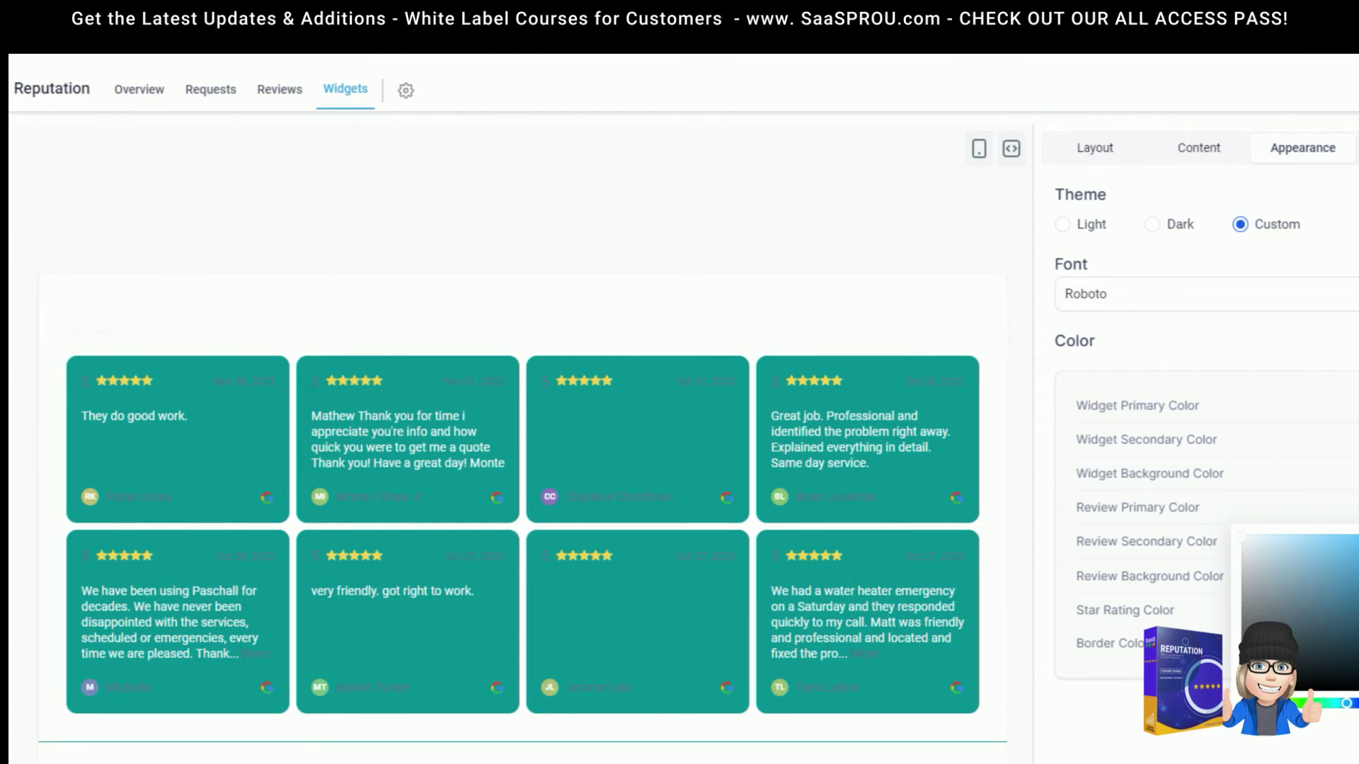
click(1354, 542)
drag(1257, 578, 1237, 567)
click(1131, 732)
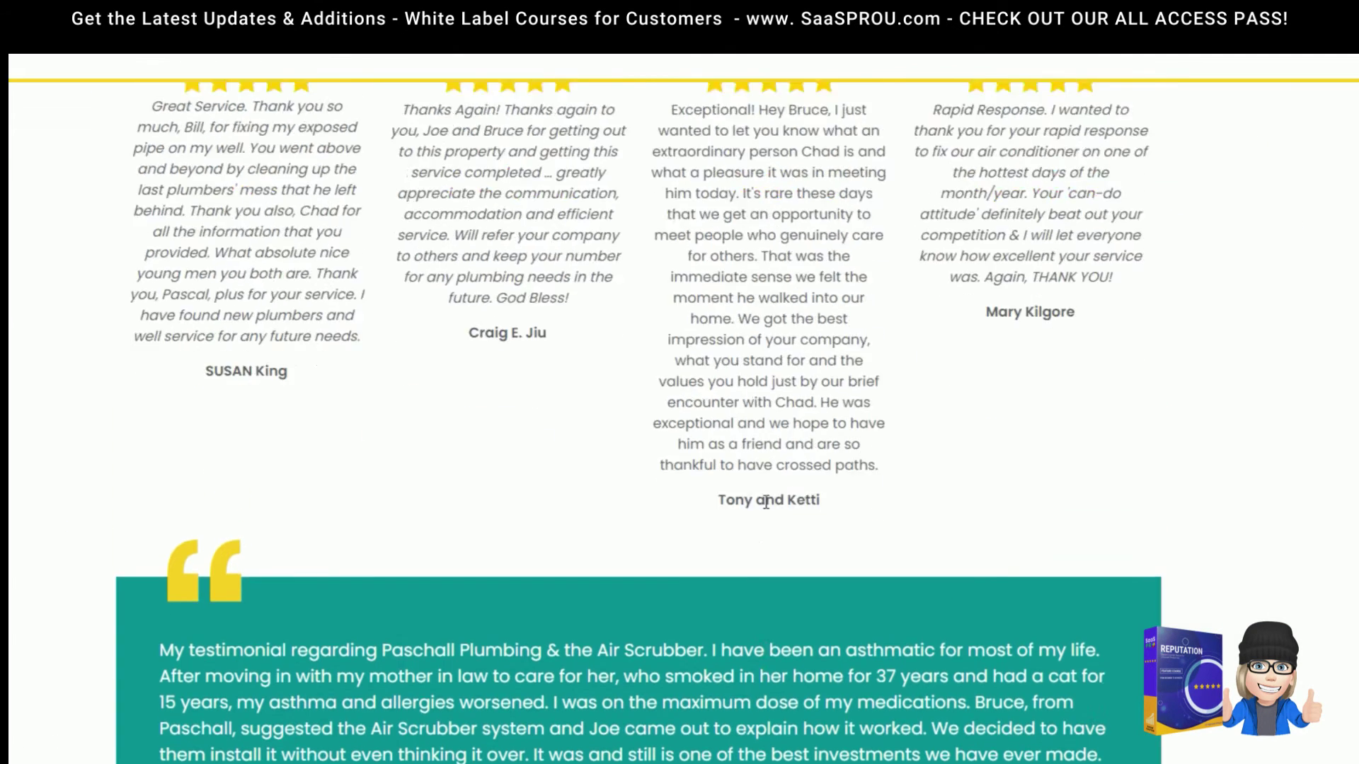
scroll(766, 501, up, 15)
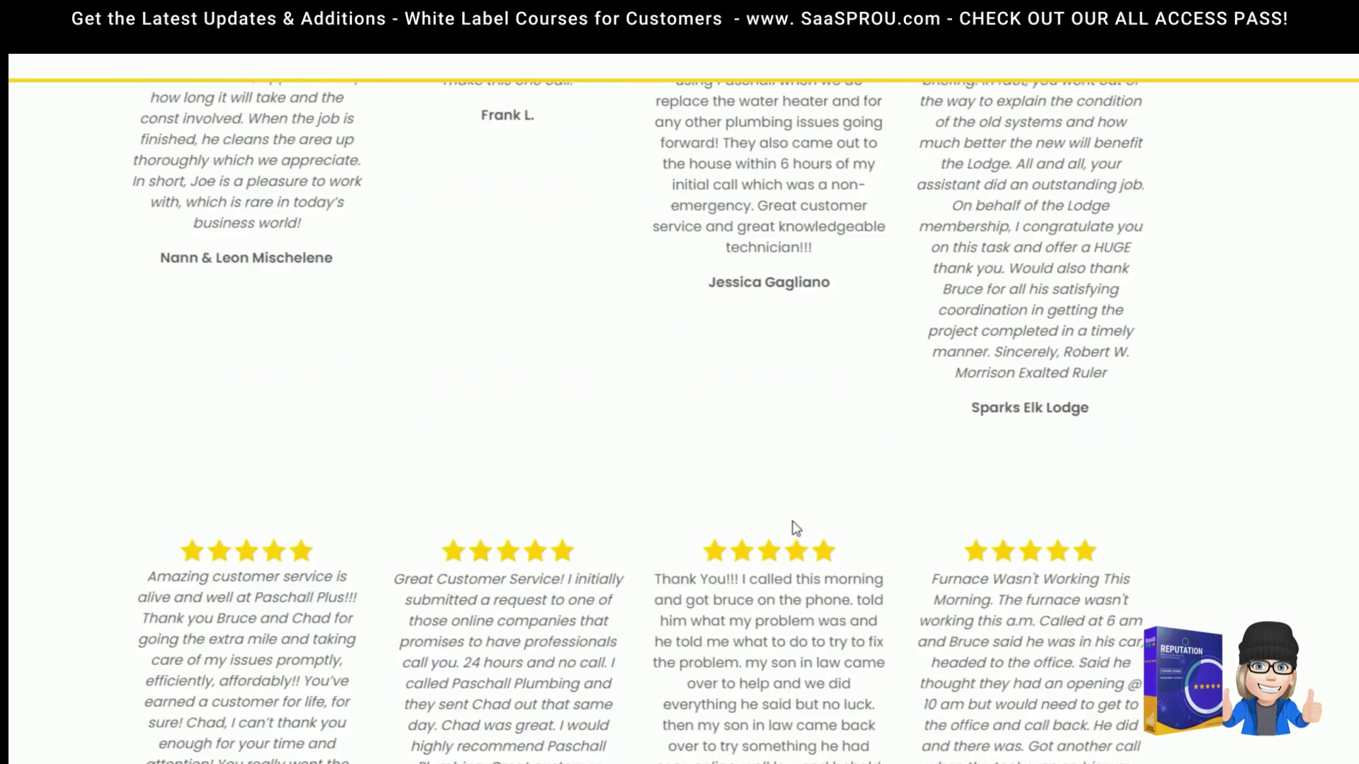
scroll(795, 535, up, 5)
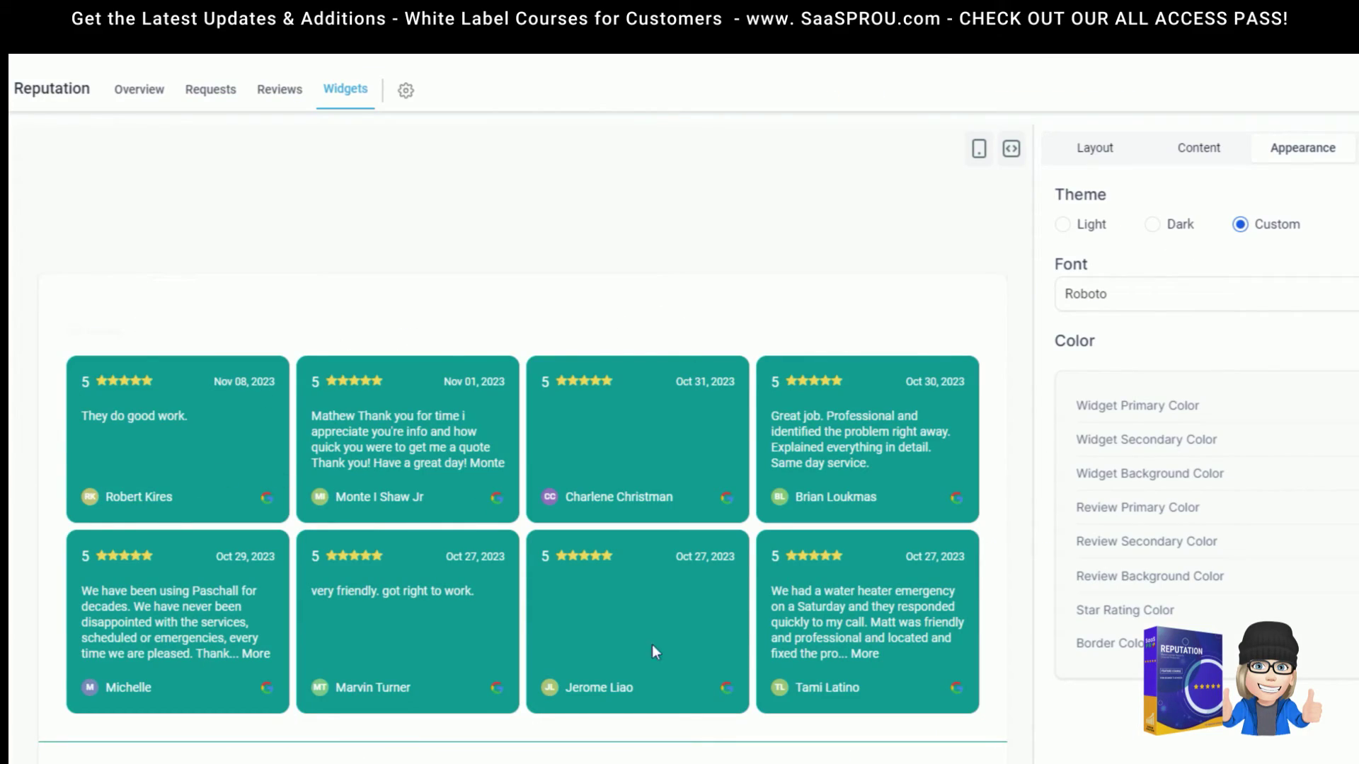
- Save the widget as "website review layout" and make it live for use on the website
drag(1055, 194, 1217, 440)
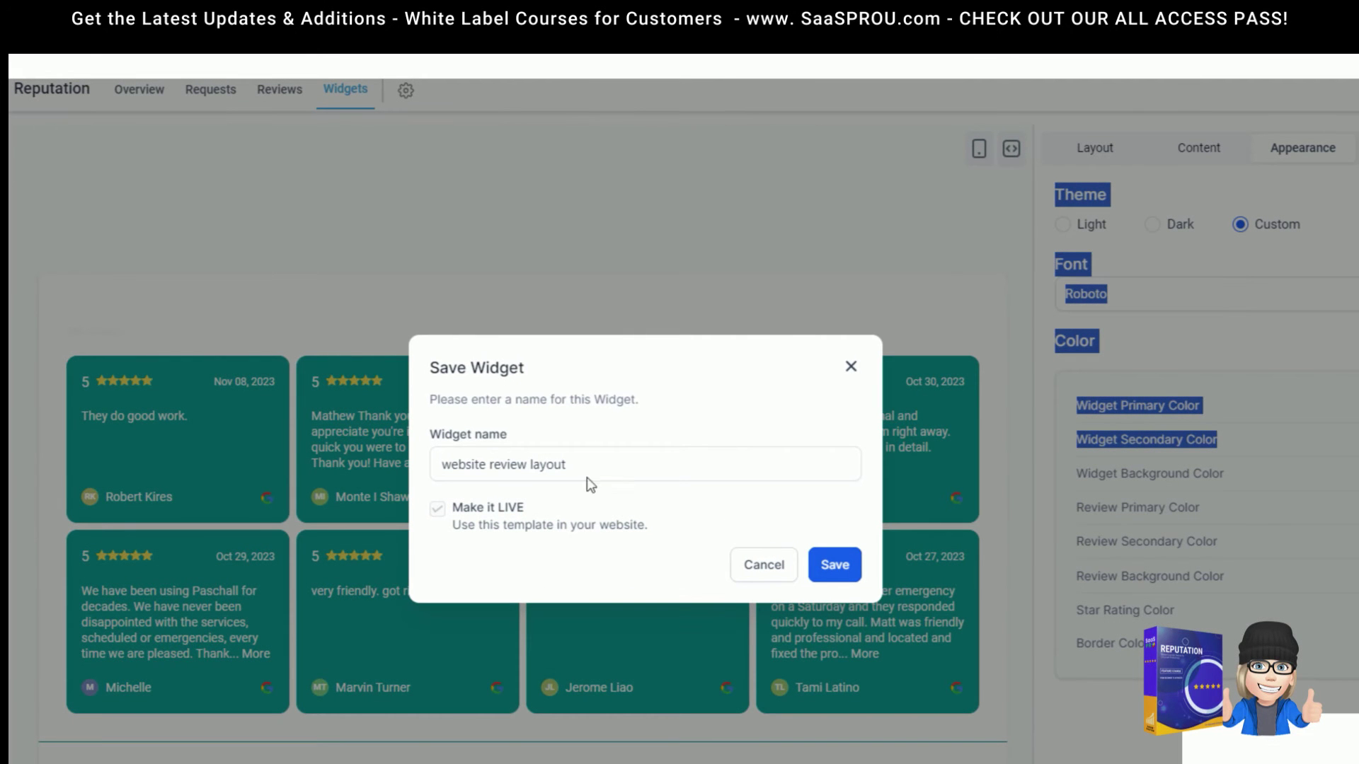
click(830, 564)
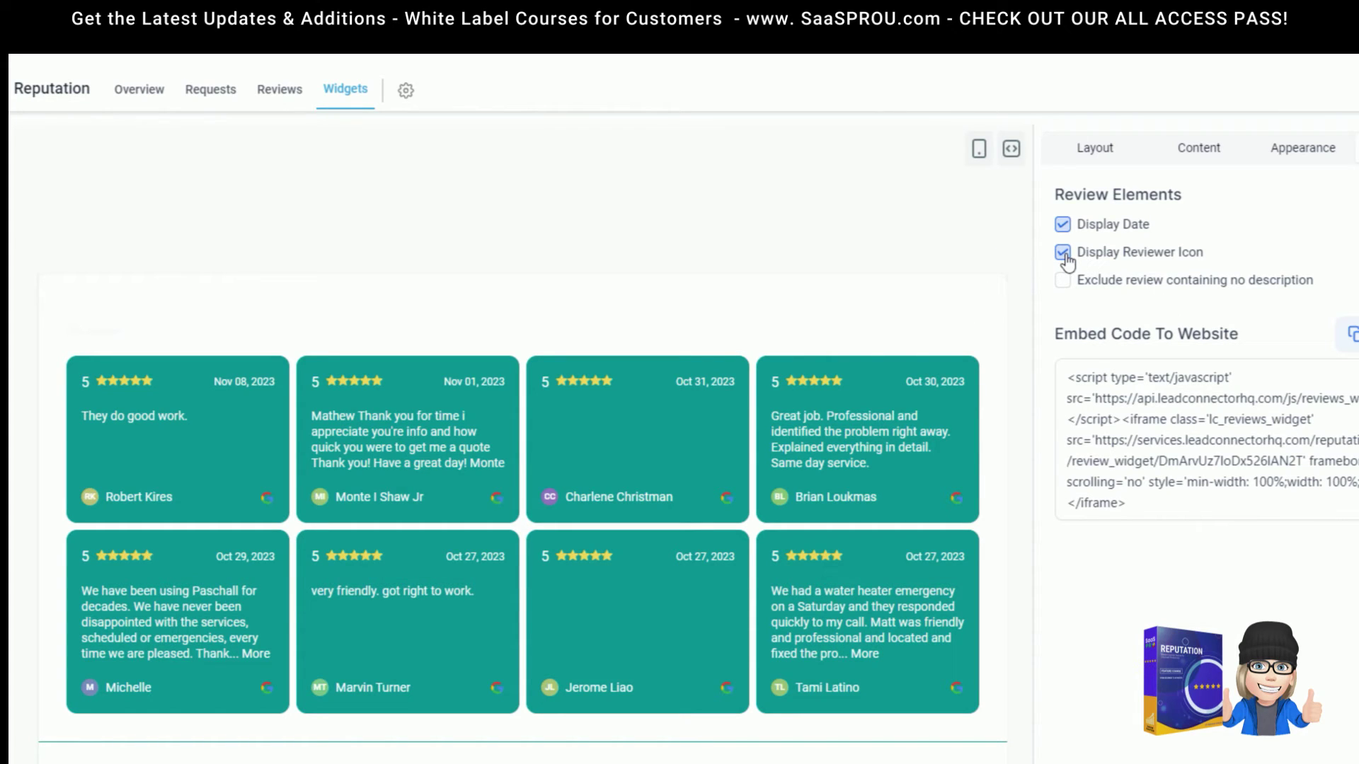
- Turn off the review date and reviewer icon, and exclude reviews containing no description
click(1062, 225)
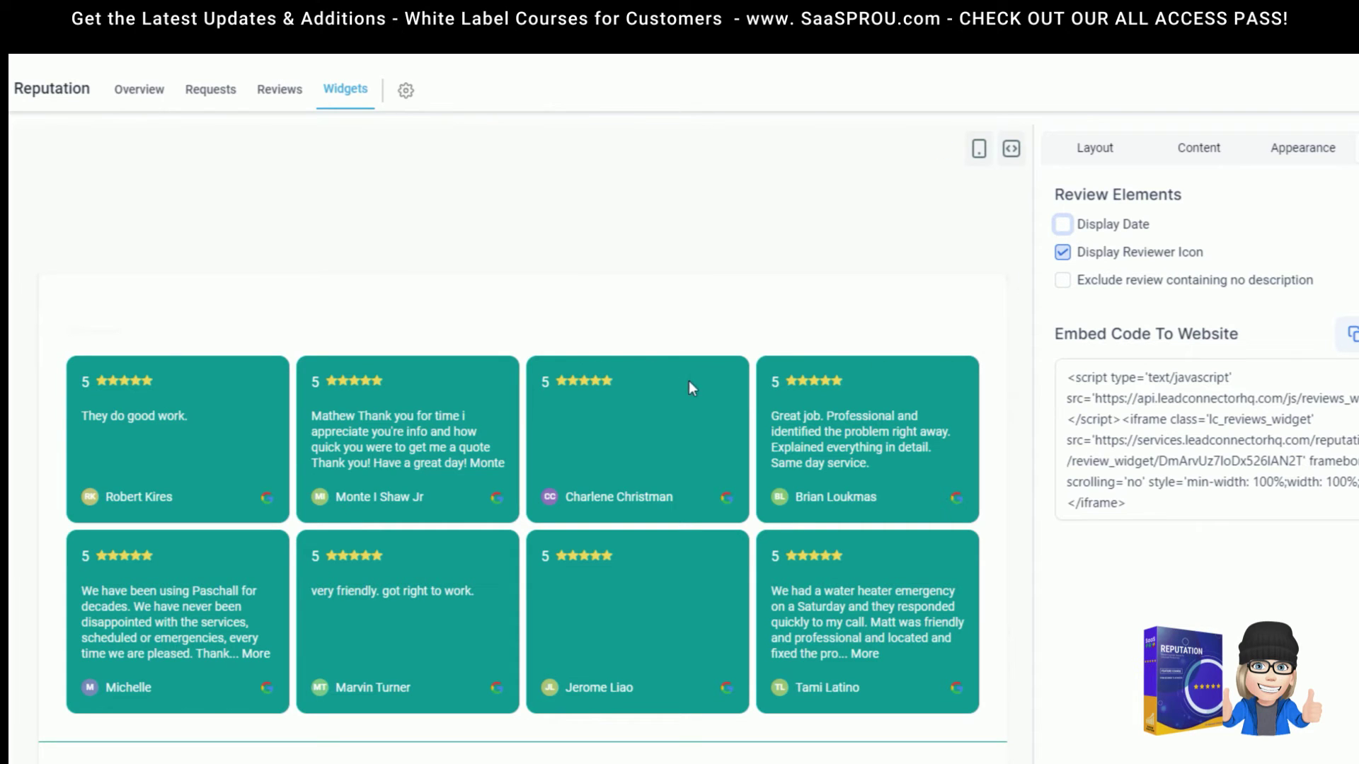
click(1062, 253)
click(1062, 253)
click(1062, 253)
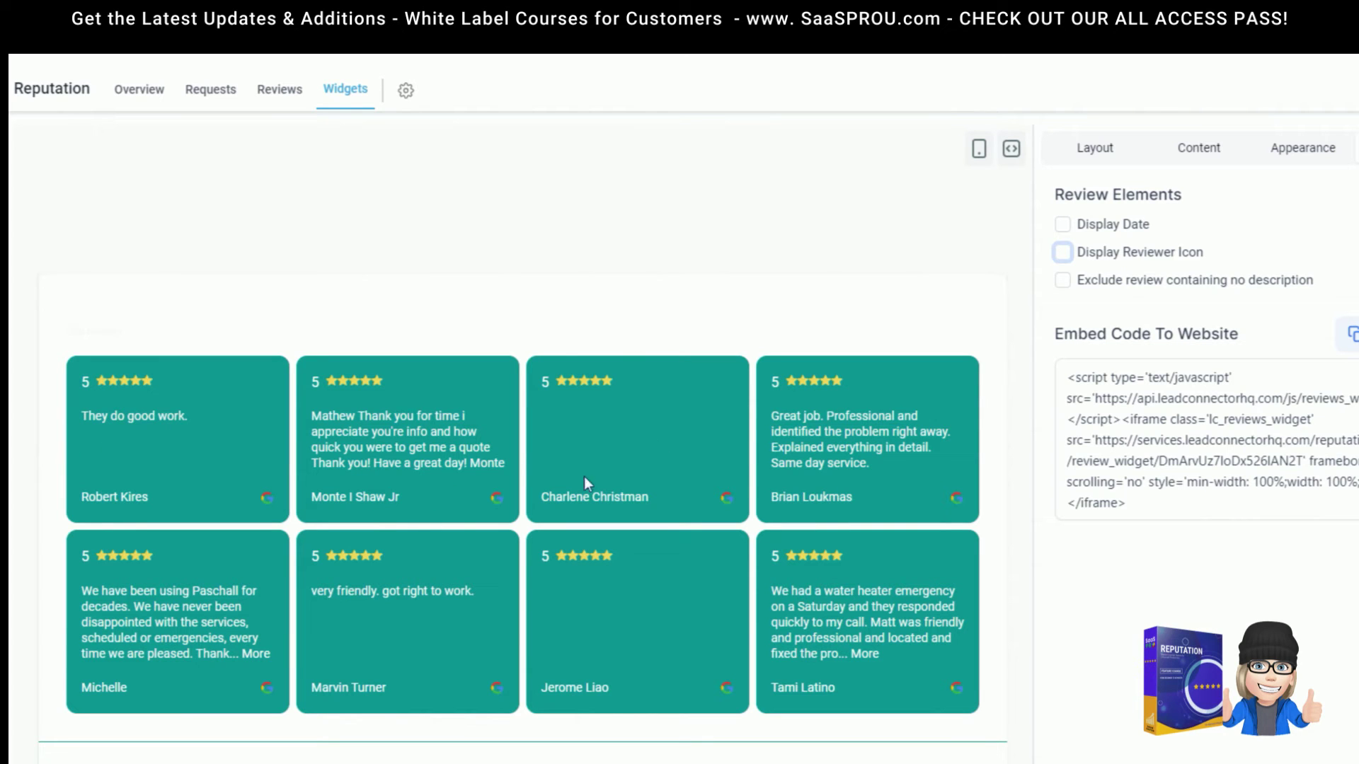
click(1063, 283)
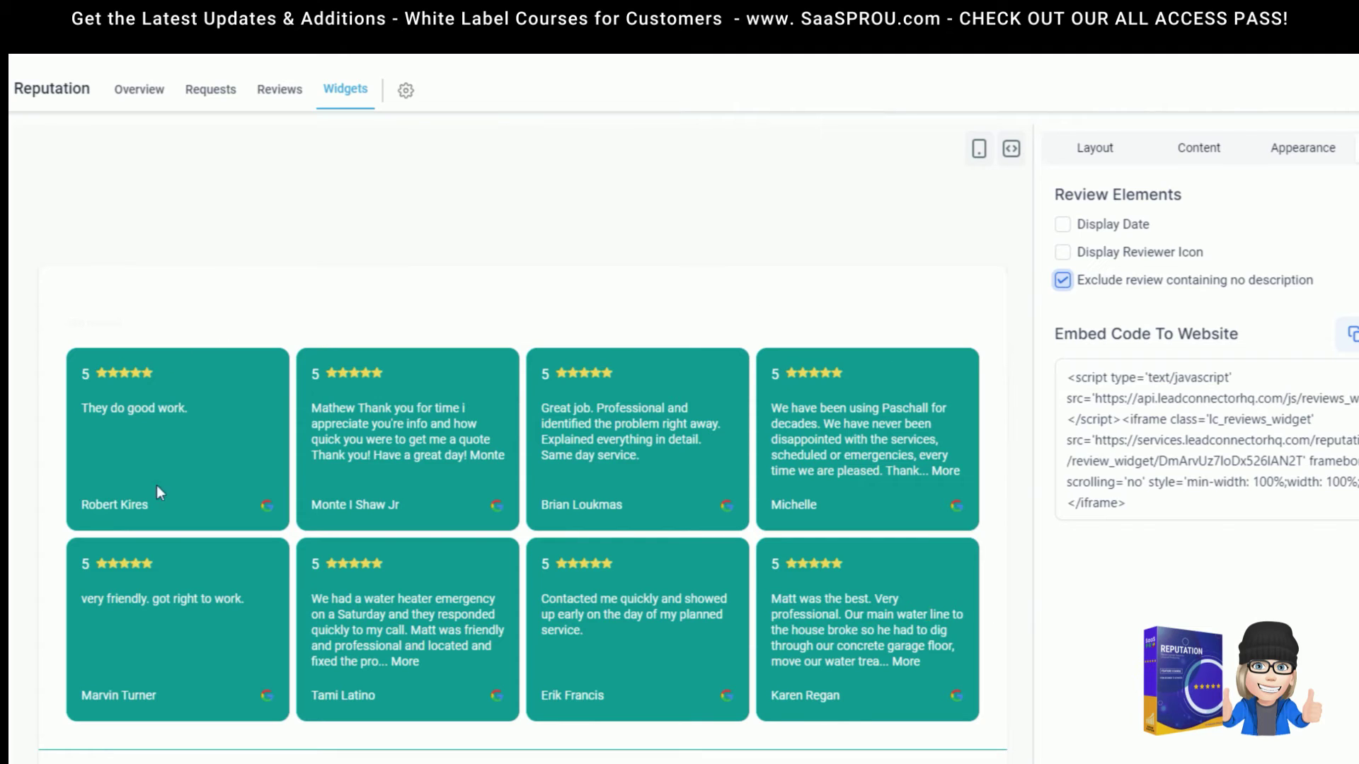
- Set the Widget Primary Color to the copied teal so the heading matches the review cards, and save the widget
click(1085, 152)
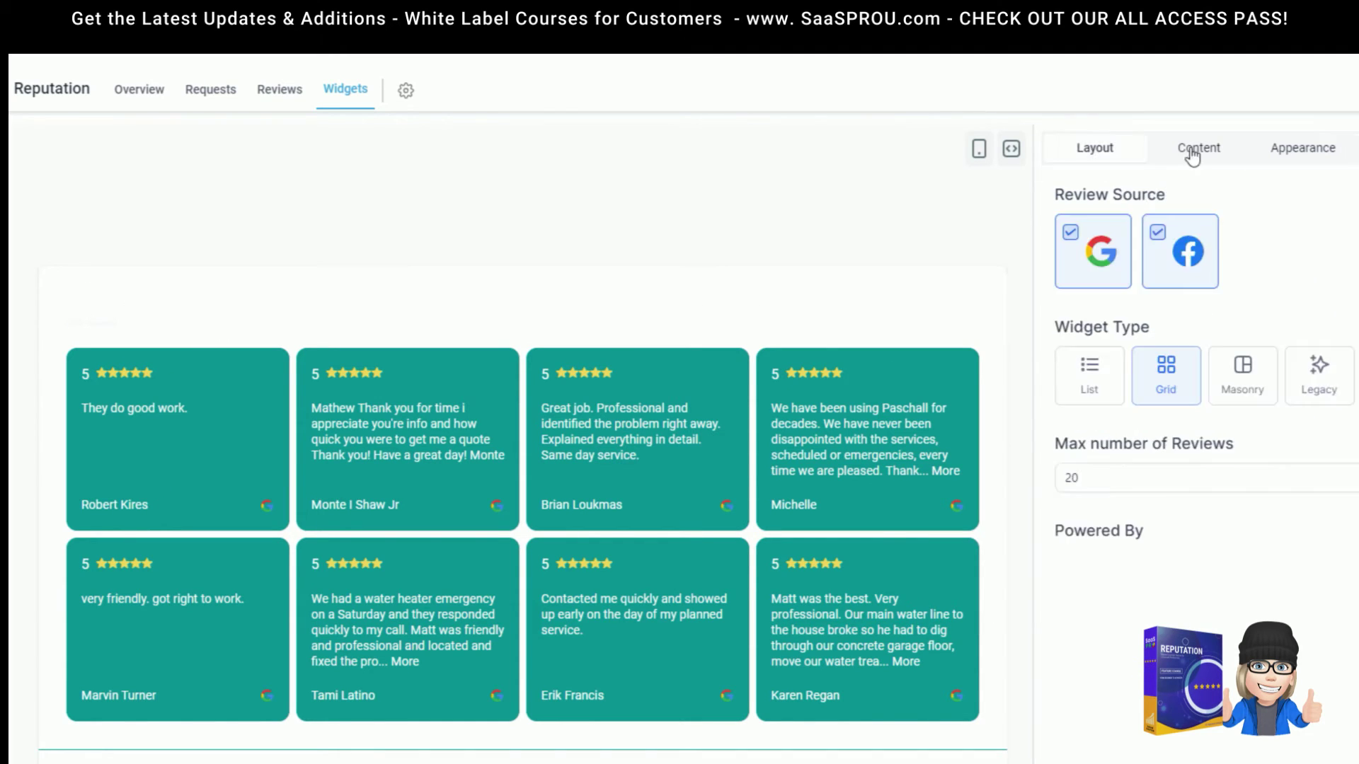
click(1292, 155)
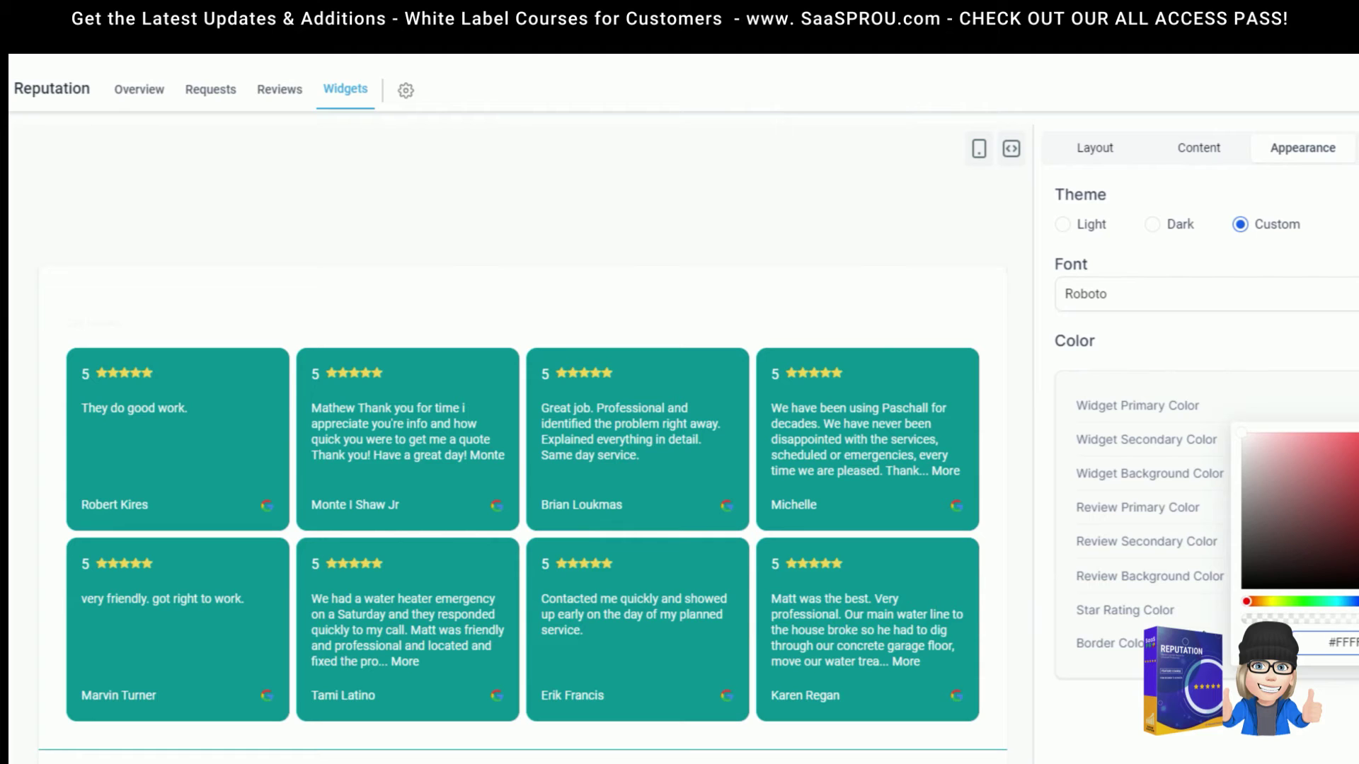
key(ctrl+v)
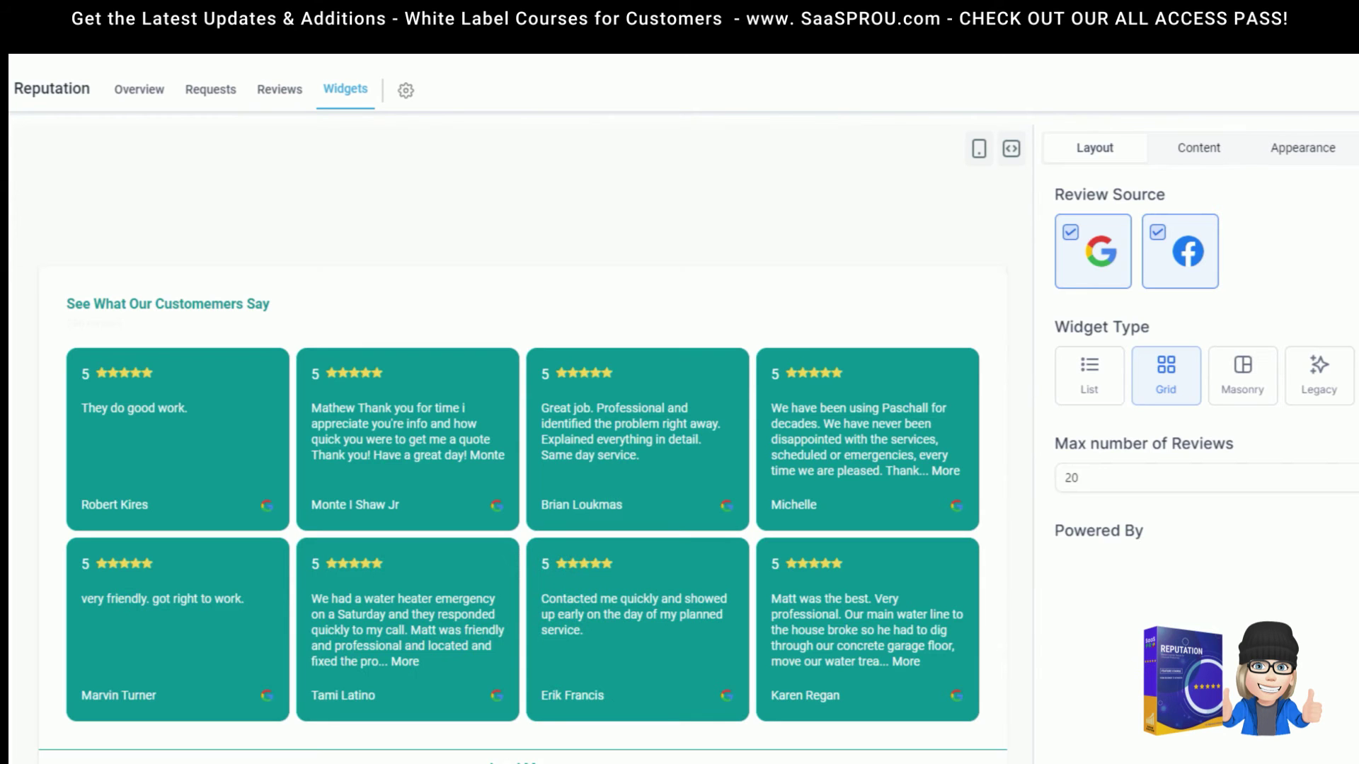
- Set the Widget Secondary Color to the same teal for the review count text, save, and reopen the saved widget for editing
click(1308, 147)
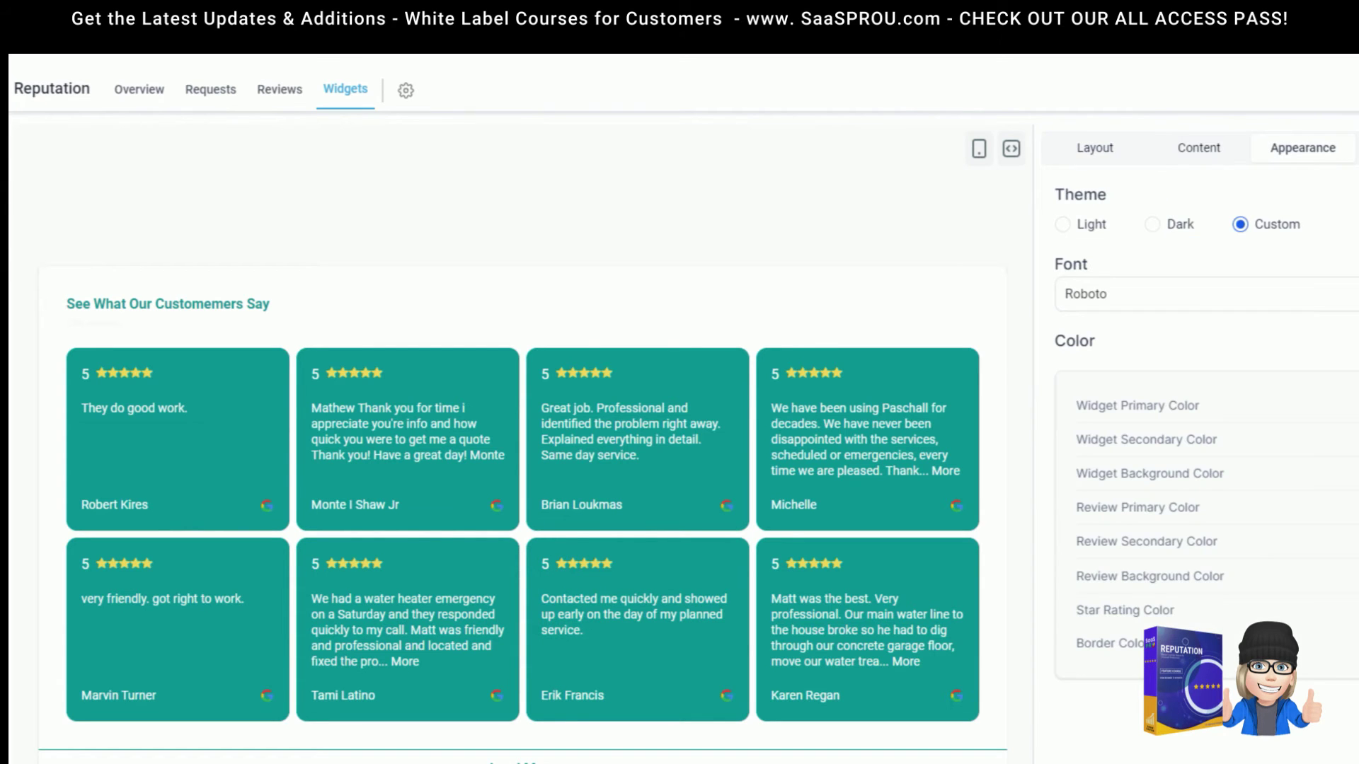
click(1352, 440)
click(1324, 673)
key(ctrl+a)
key(ctrl+v)
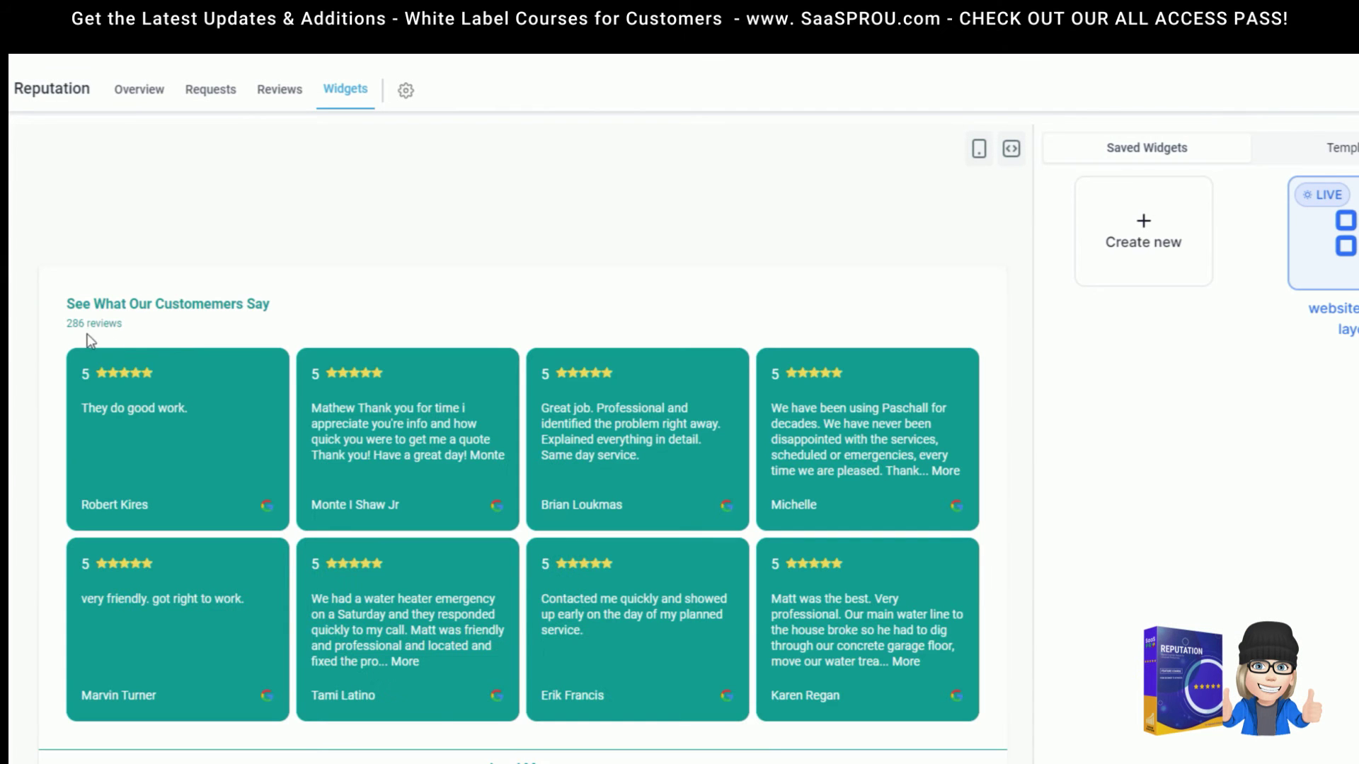
click(1324, 233)
click(1302, 147)
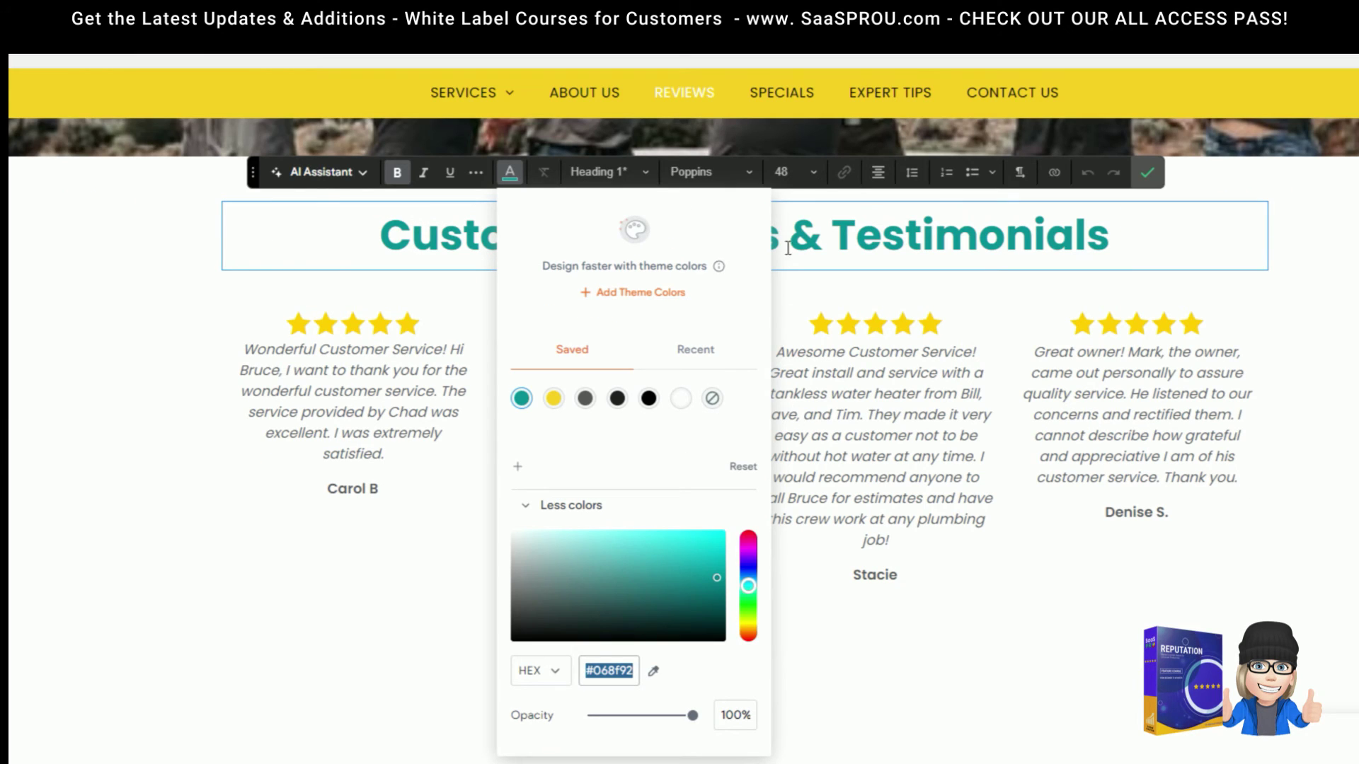
- On the website's reviews page, add an empty row below the "Customer Reviews & Testimonials" heading and embed the review widget with an HTML widget
click(1148, 174)
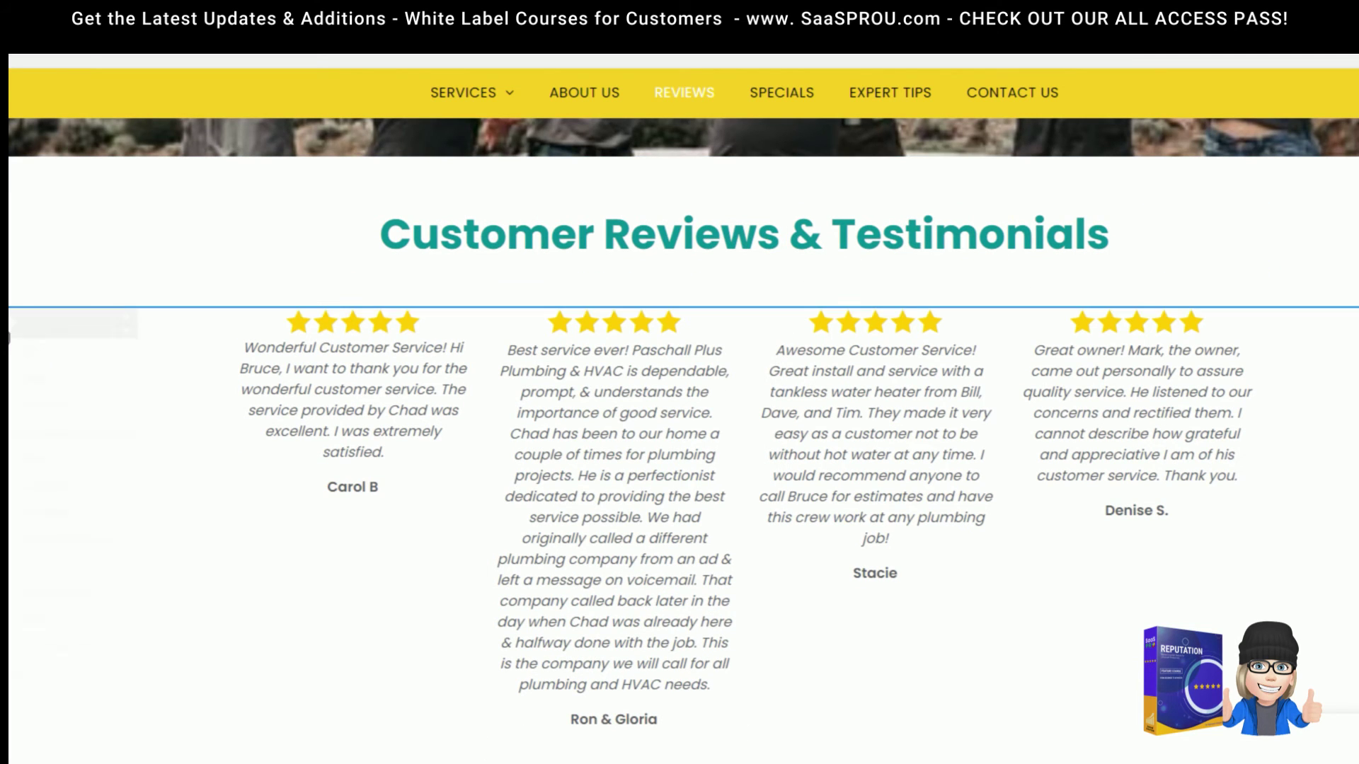
right_click(10, 341)
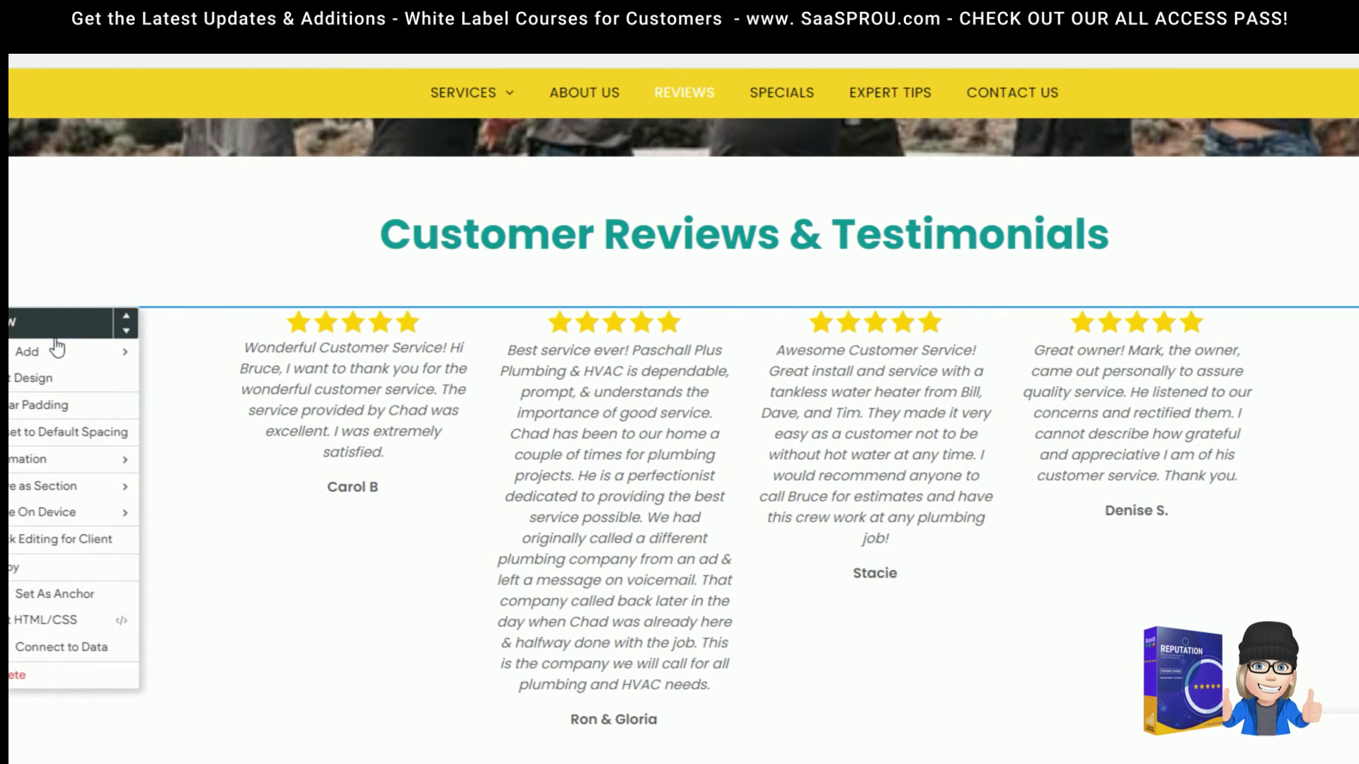
click(211, 384)
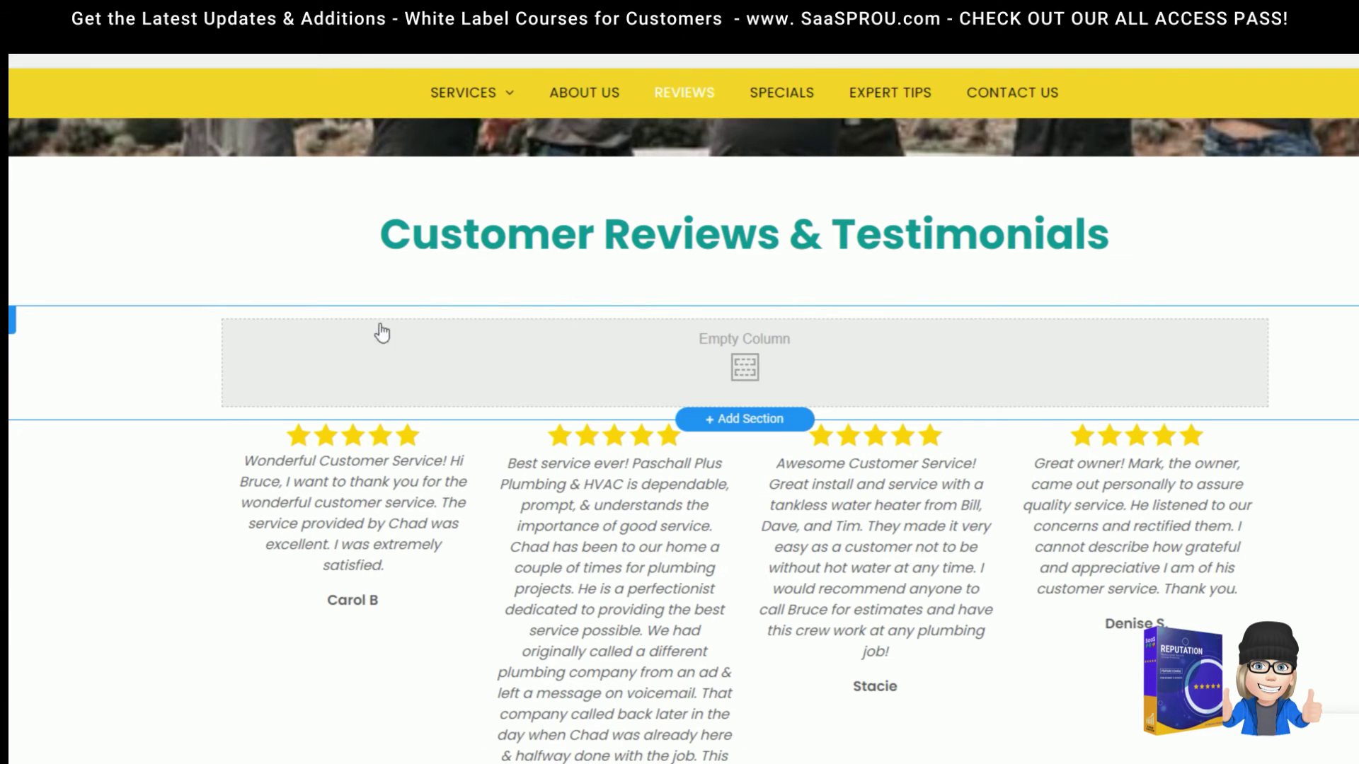
key(ctrl+z)
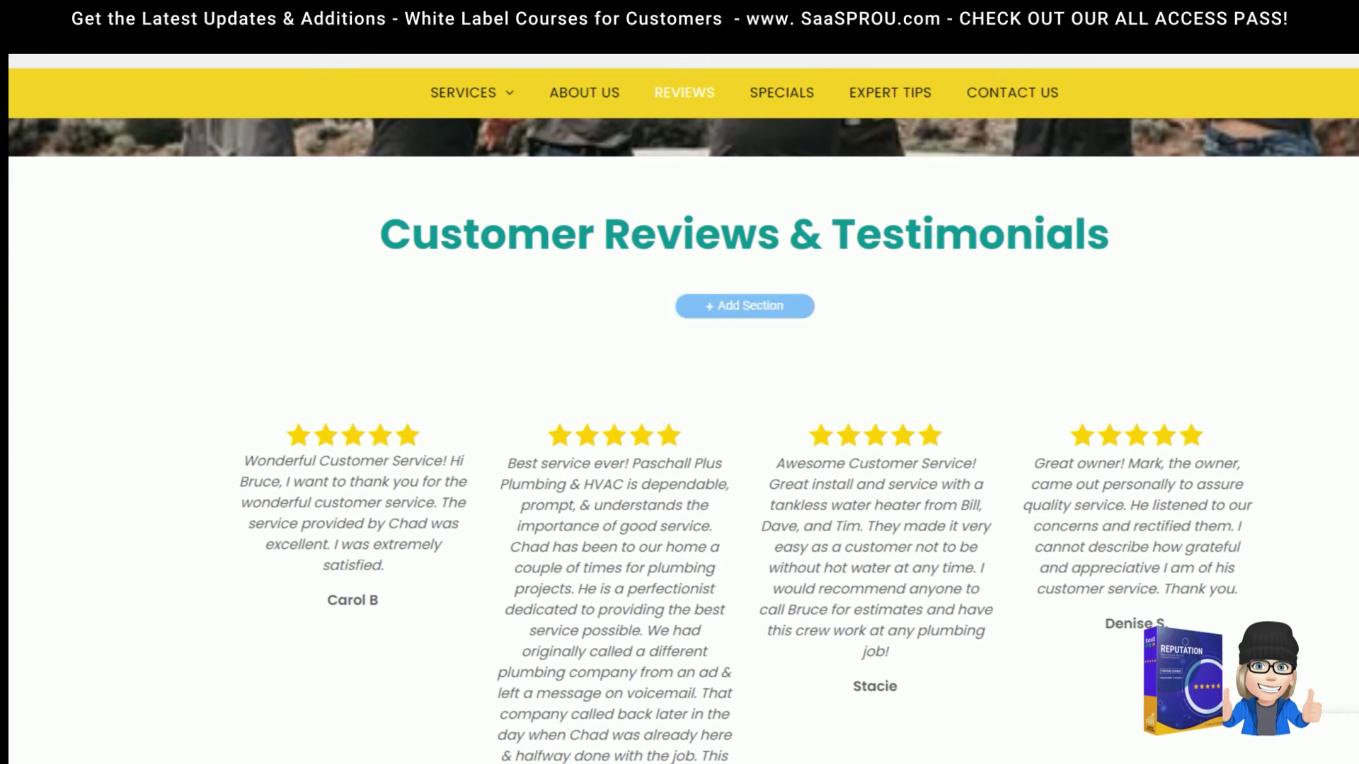
click(4, 135)
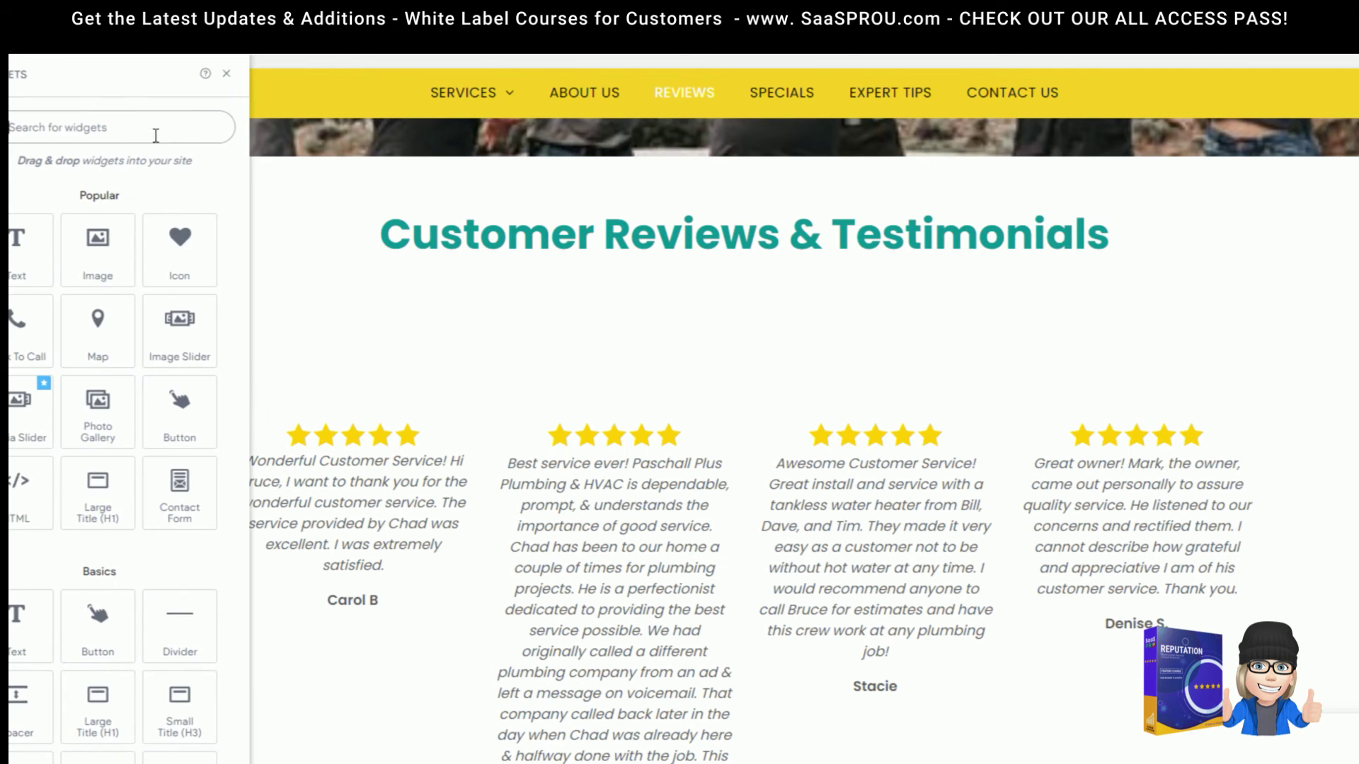
drag(61, 459, 797, 357)
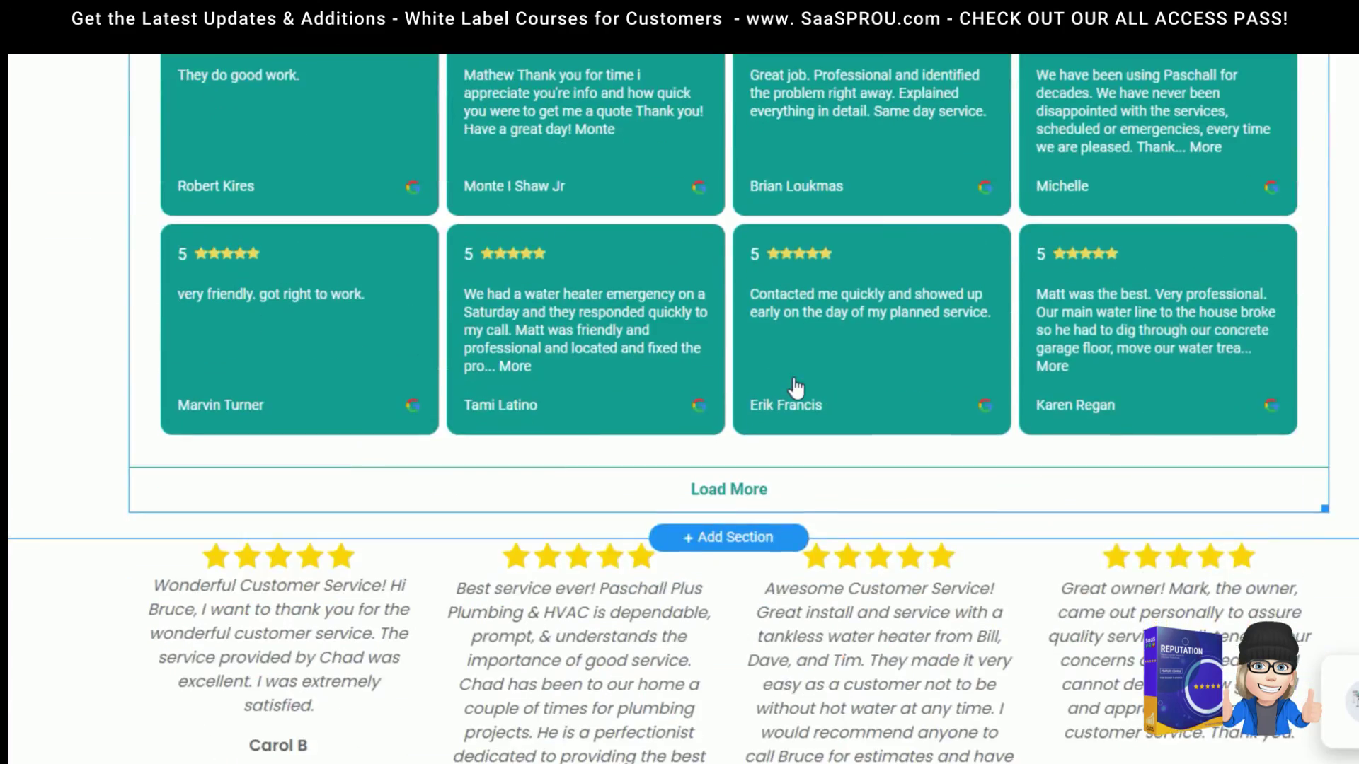
- Compare the embedded review widget with the existing testimonials and quote block on the website's reviews page
scroll(817, 499, down, 5)
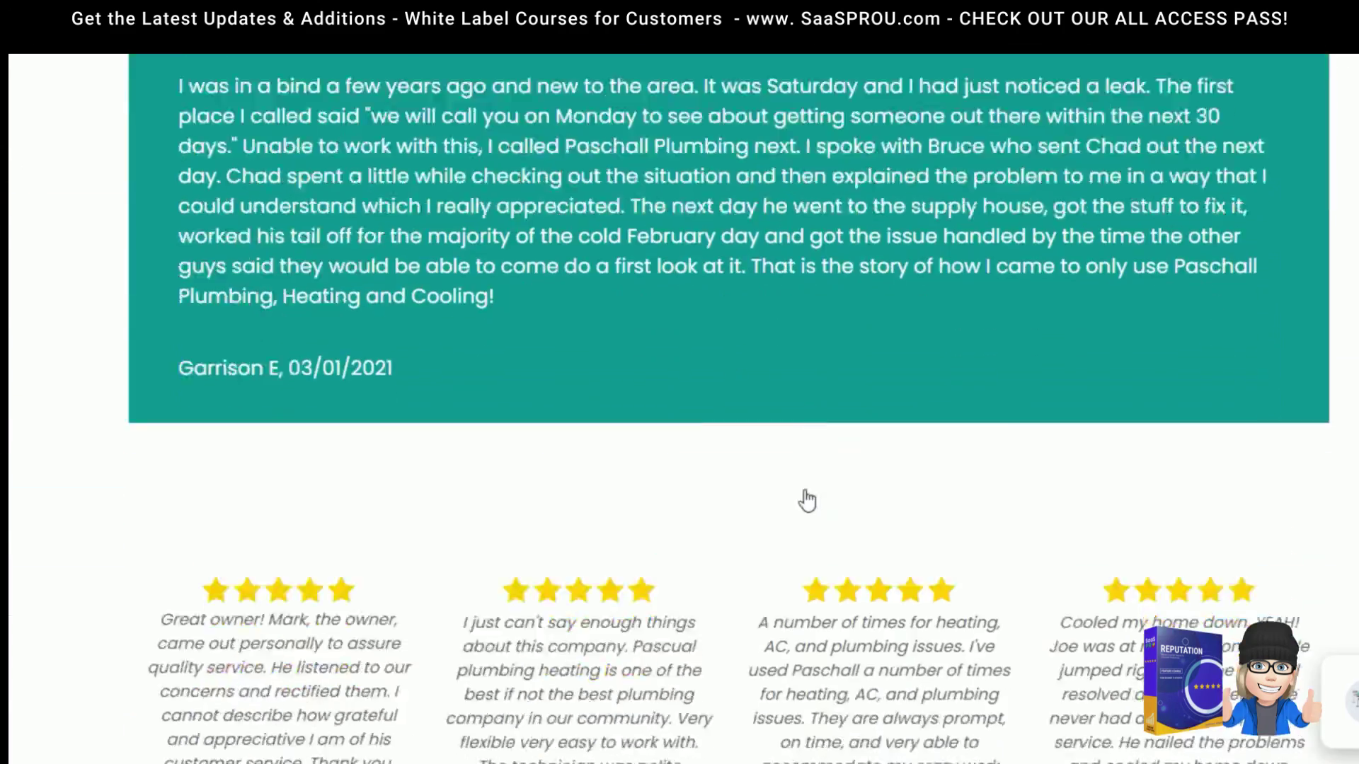
scroll(804, 522, up, 15)
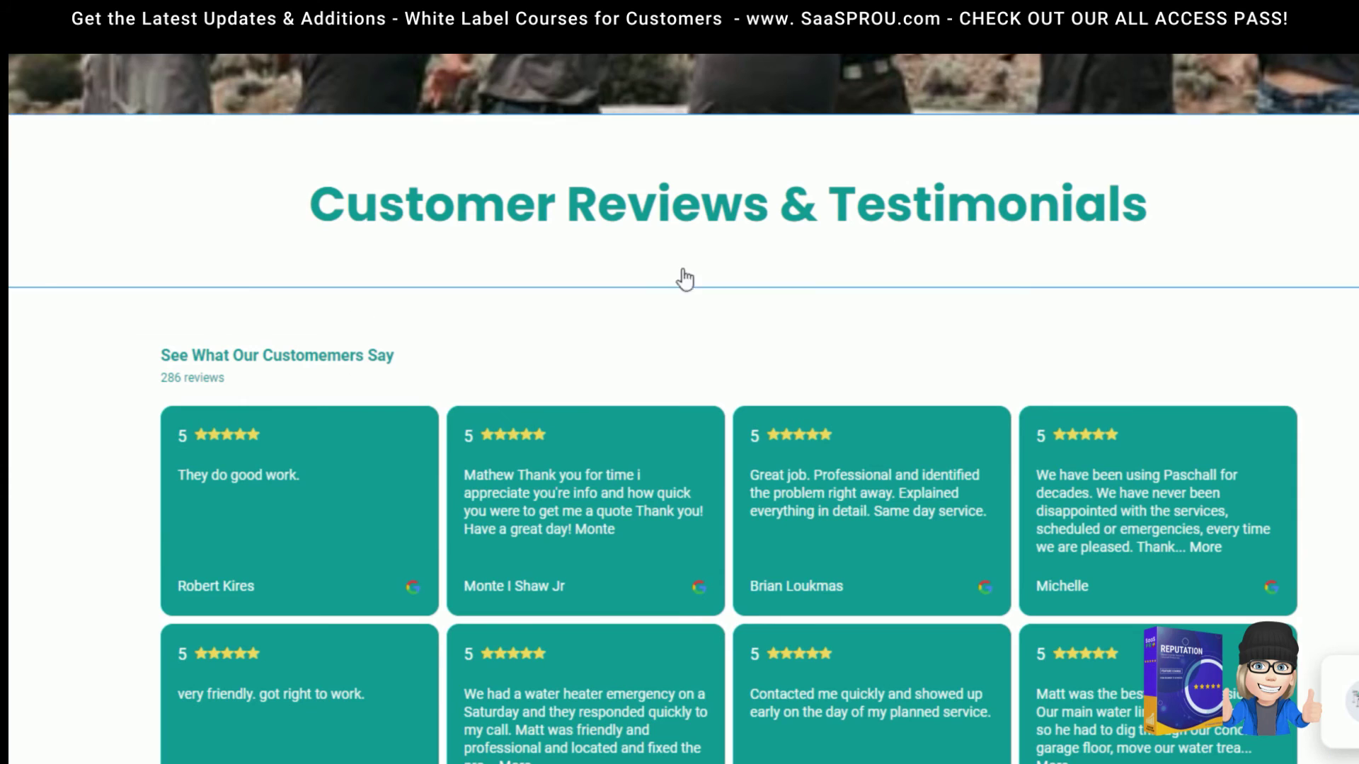
scroll(686, 279, down, 10)
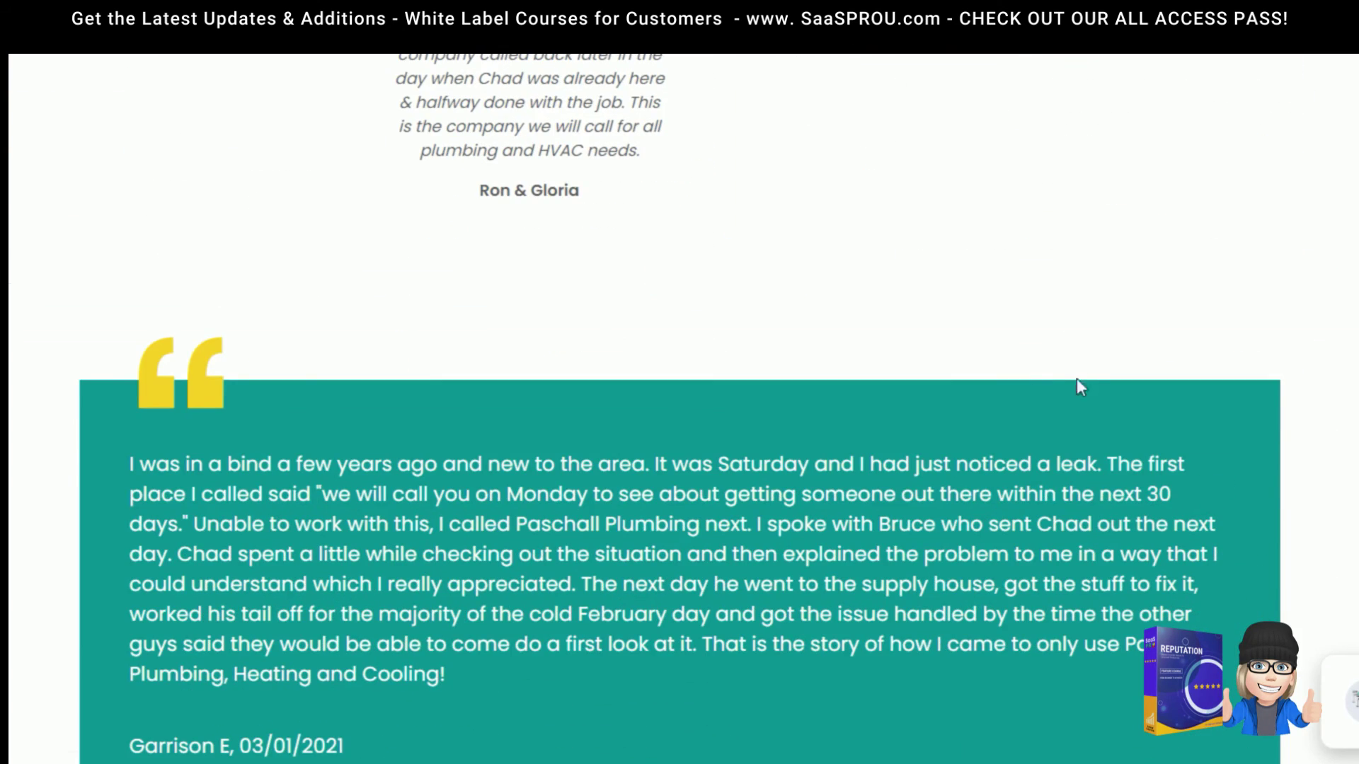
scroll(1076, 378, up, 15)
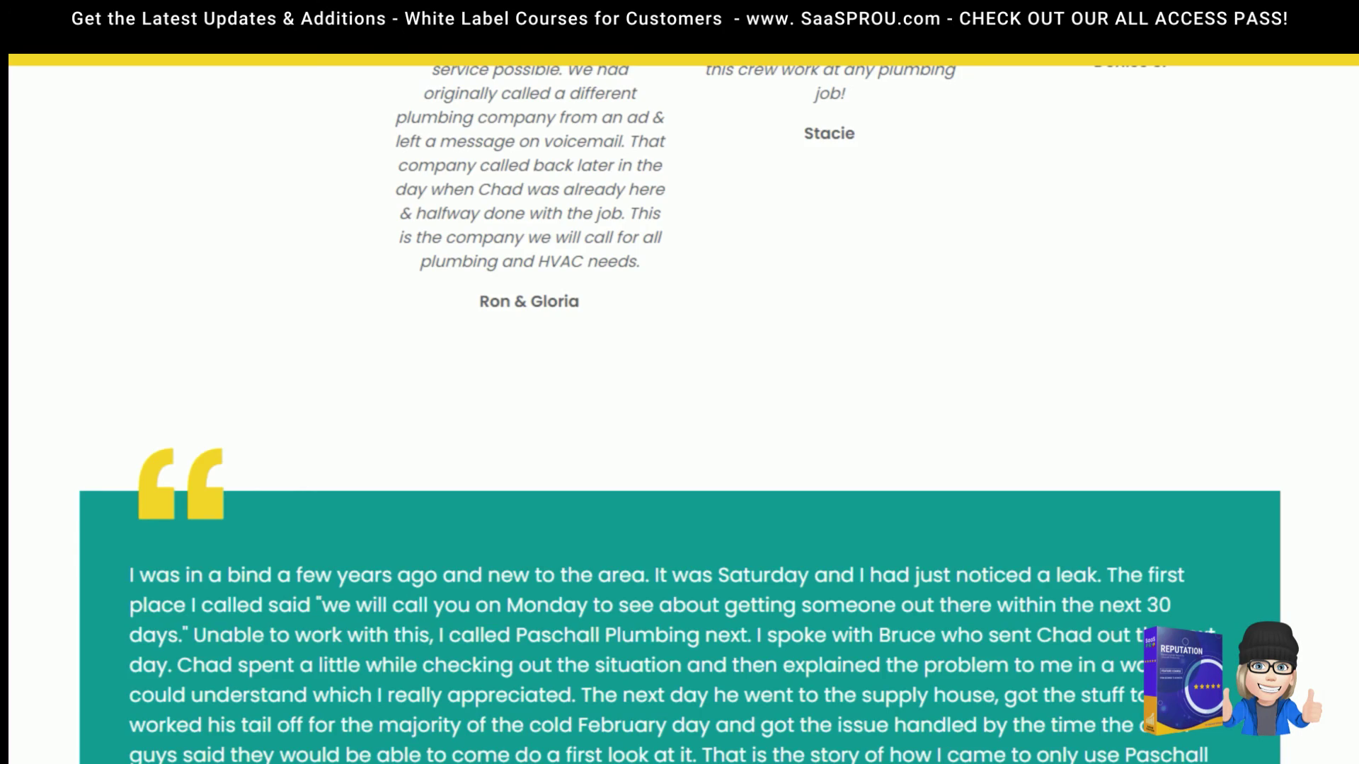
scroll(797, 345, up, 15)
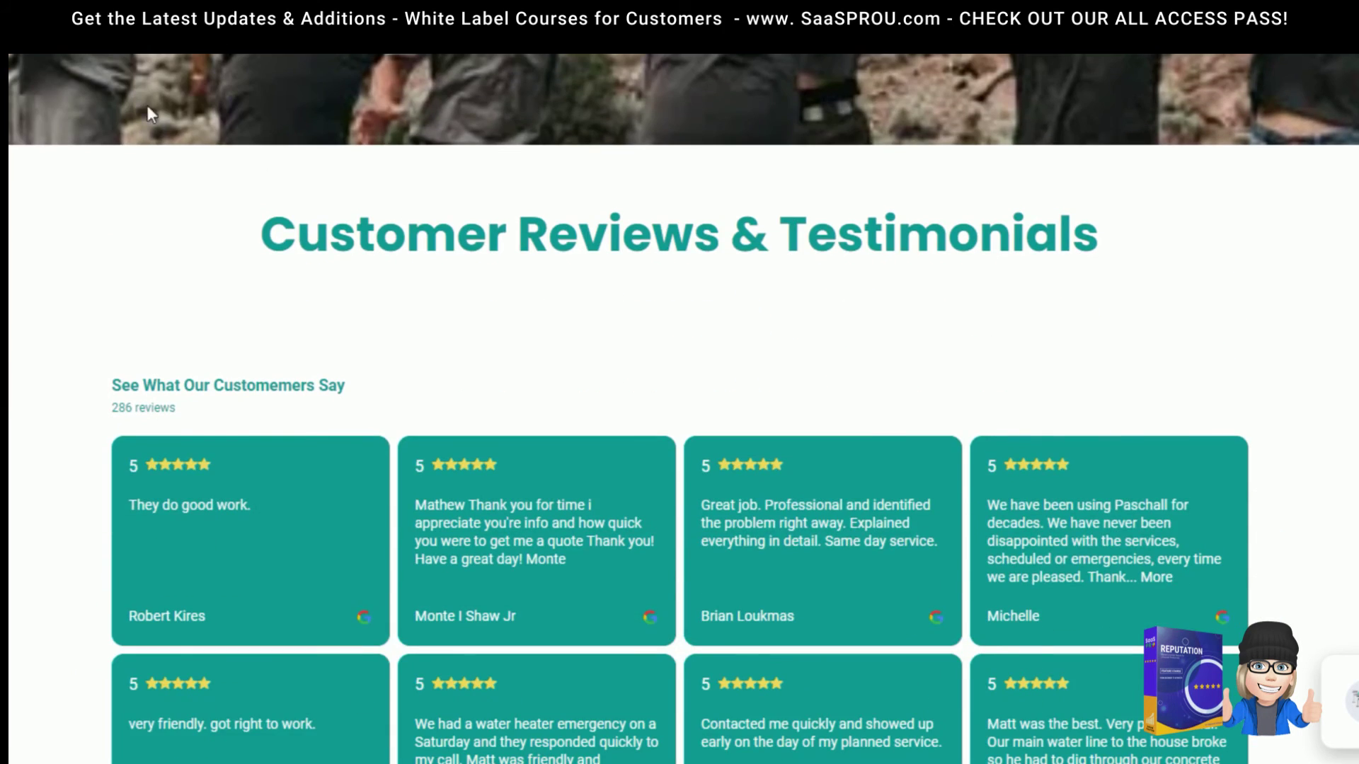
scroll(749, 277, down, 7)
scroll(749, 278, up, 3)
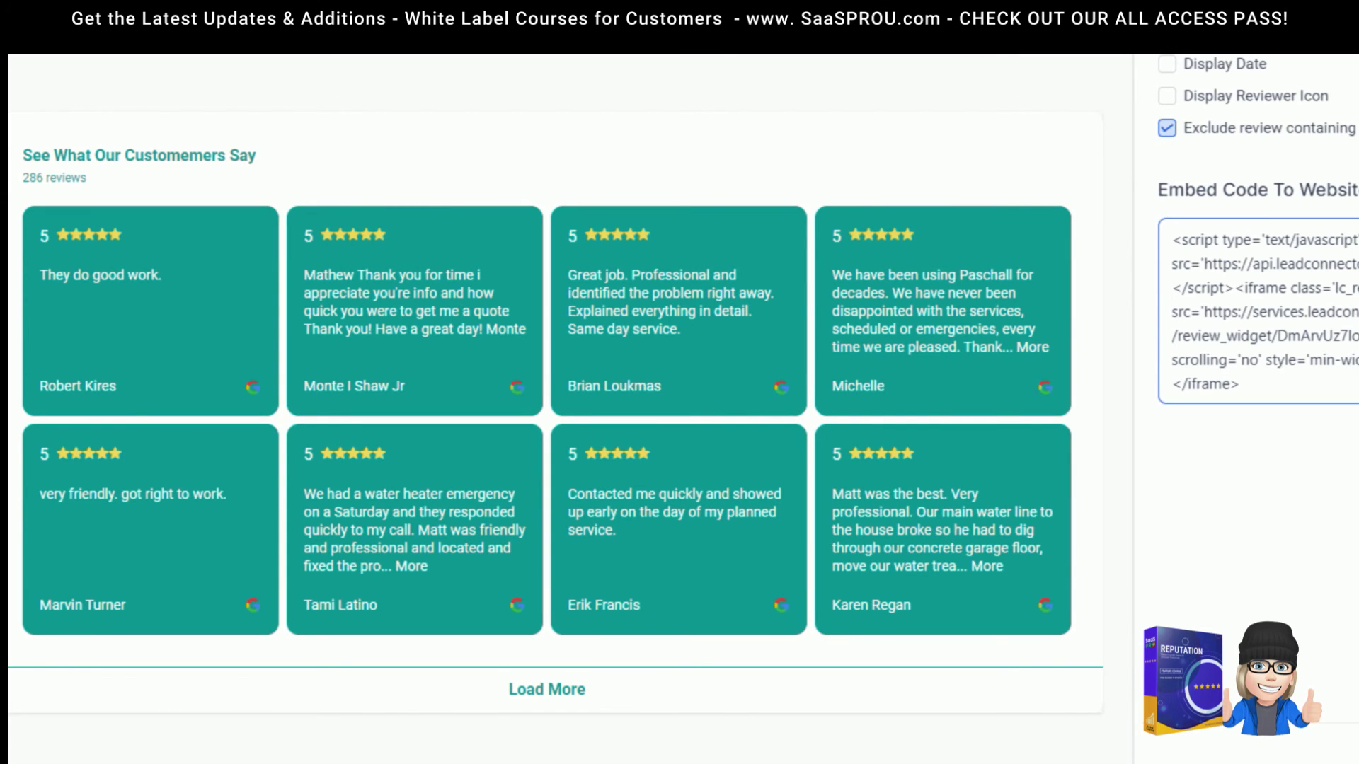
- Copy the widget's embed code and add a Code element above the "Quisque Tincidunt Libero Vitae" heading on the plumbing template's Home page
click(1283, 322)
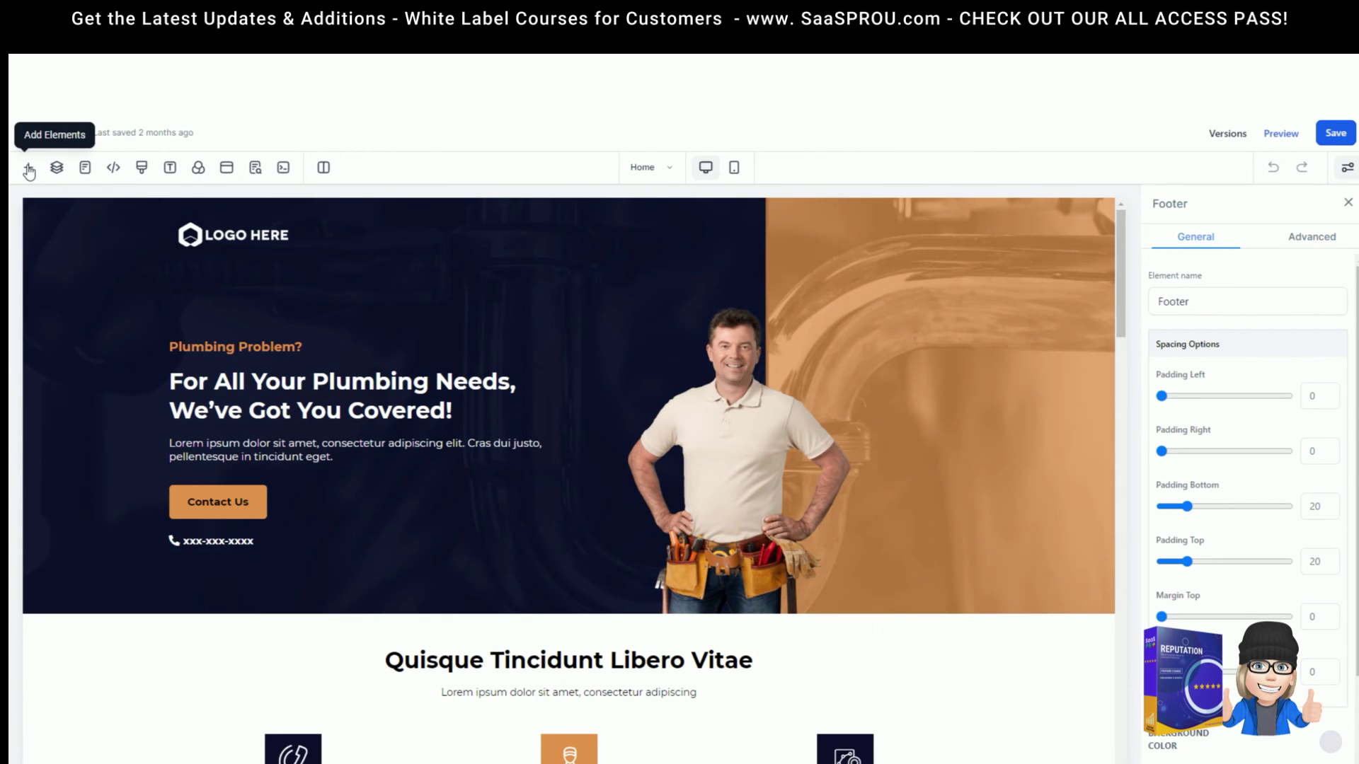
click(29, 168)
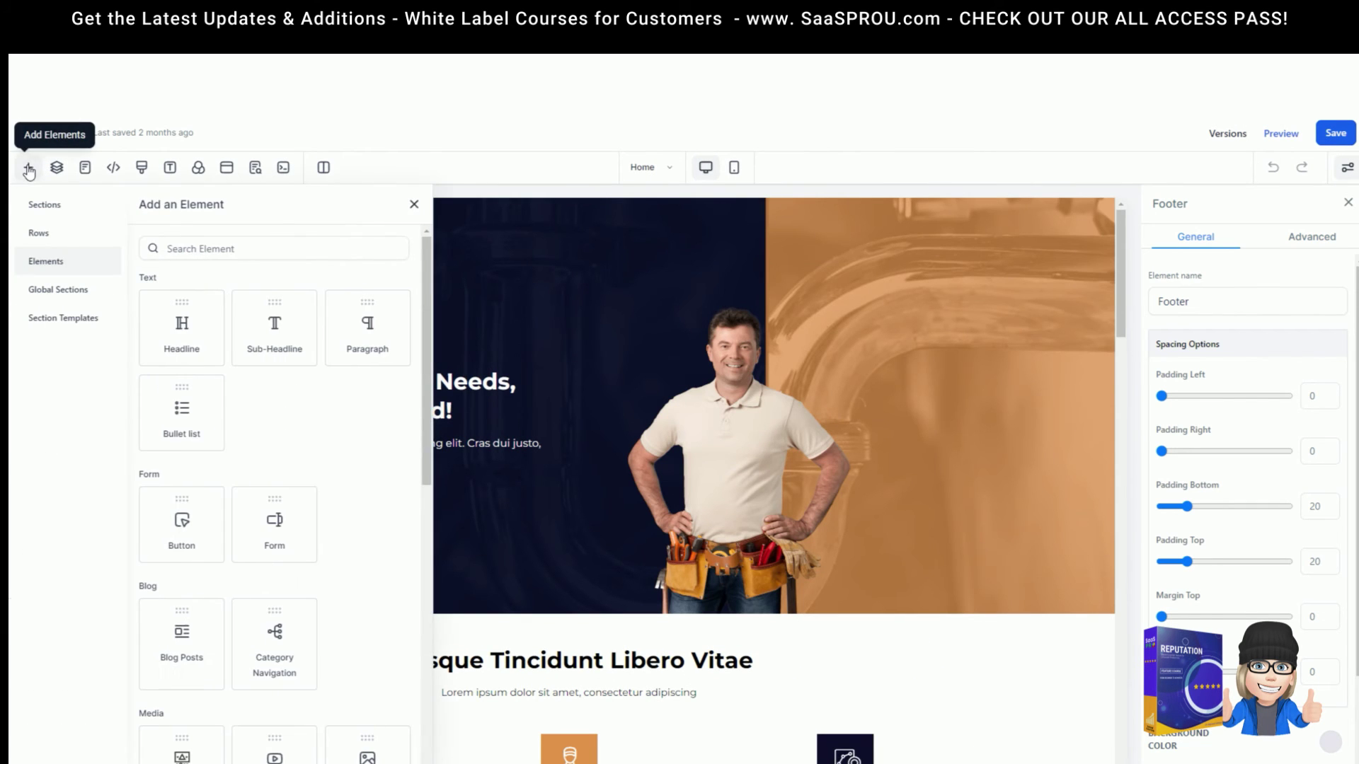
scroll(286, 559, down, 3)
scroll(291, 560, down, 5)
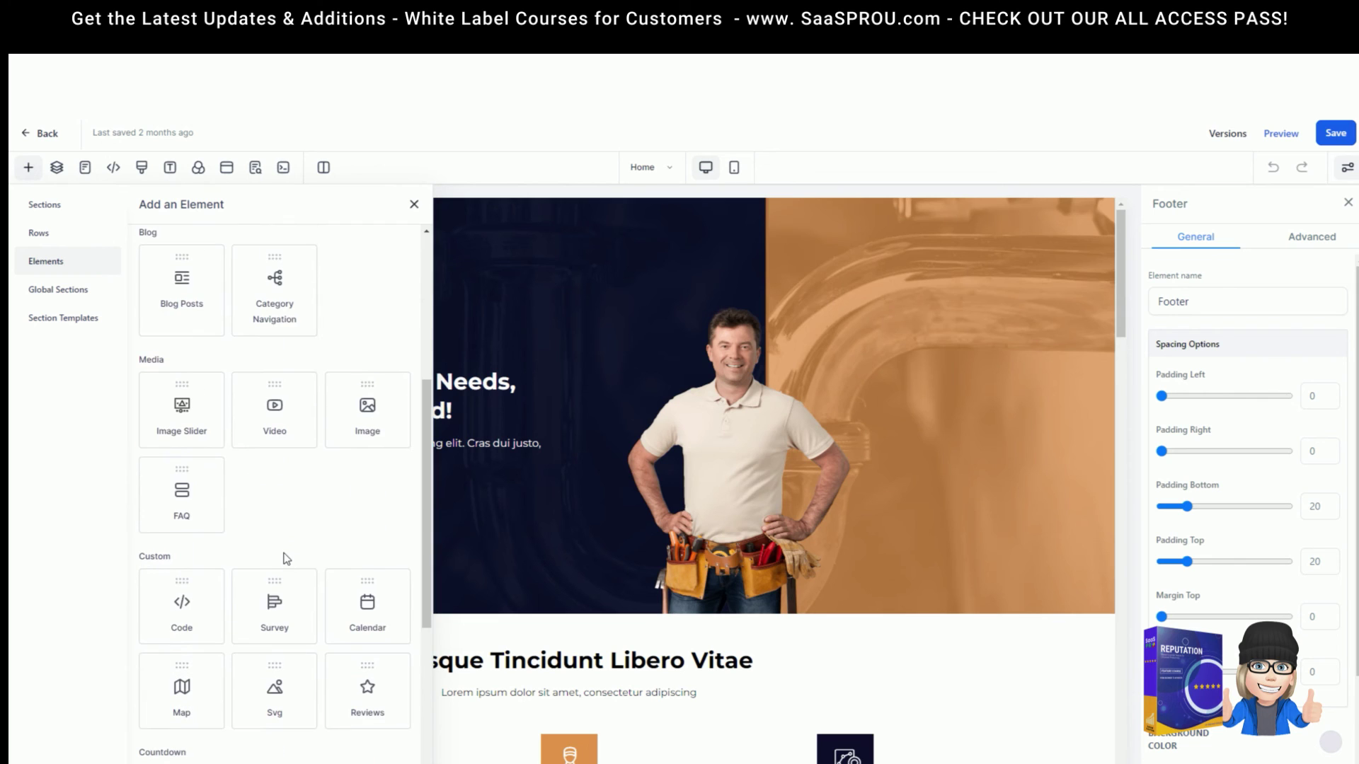
drag(178, 541, 631, 650)
scroll(627, 538, down, 2)
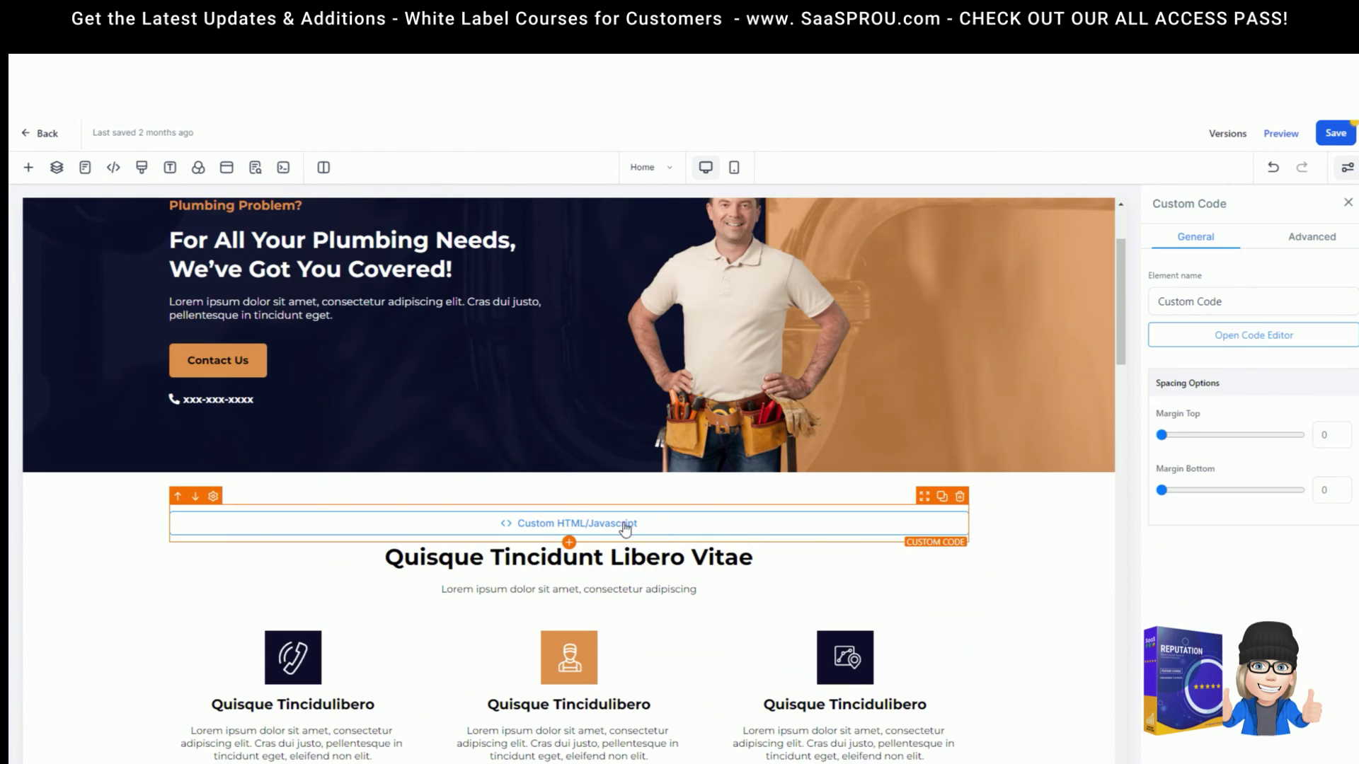
- Paste the review widget's embed code into the Custom Code element's editor and save it
click(1272, 337)
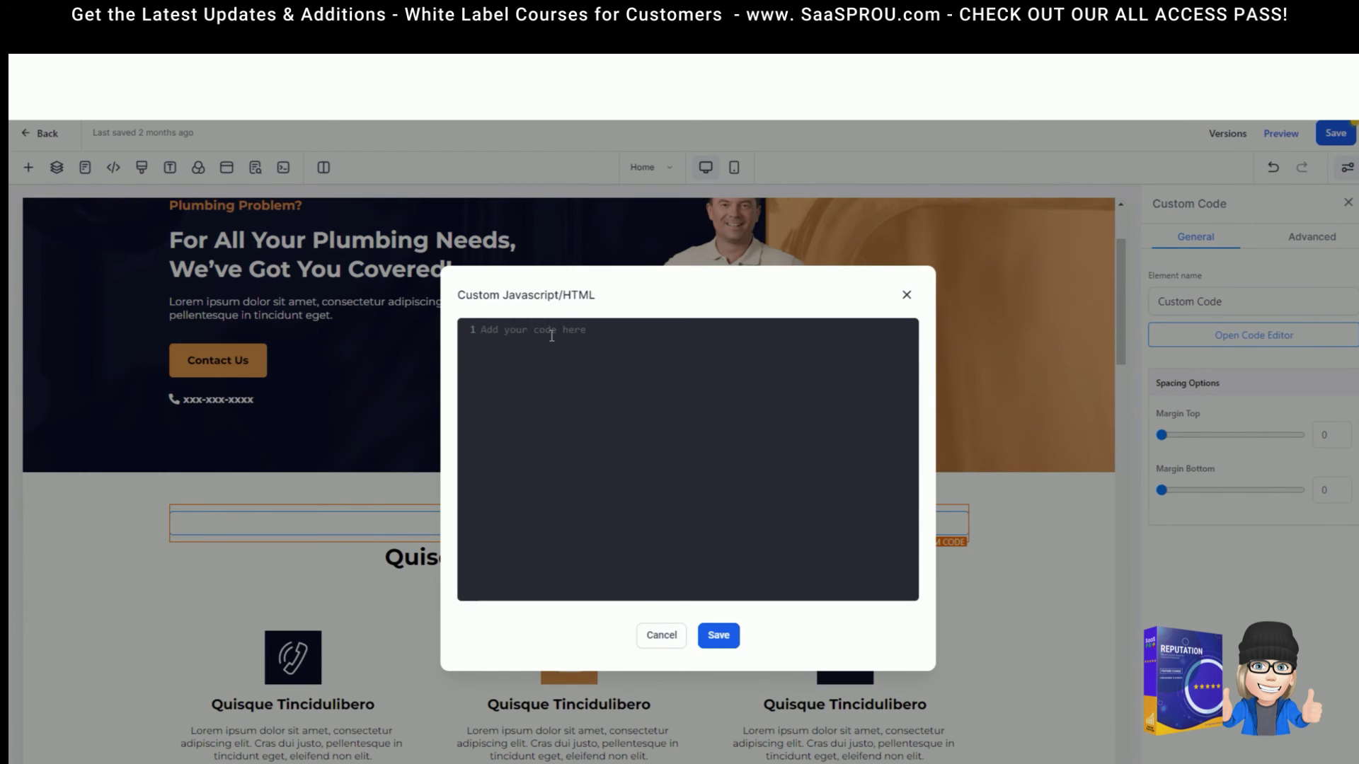
text(<script type='text/javascript' src='https://api.leadconnectorhq.com/js/reviews_widget.js'></script><iframe class='lc_reviews_widget' src='https://services.leadconnectorhq.com/reputation/widgets/review_widget/DmArvUz7loDx526lAN2T' frameborder='0' scrolling='no' style='min-width: 100%;width: 100%;'></iframe>)
click(718, 635)
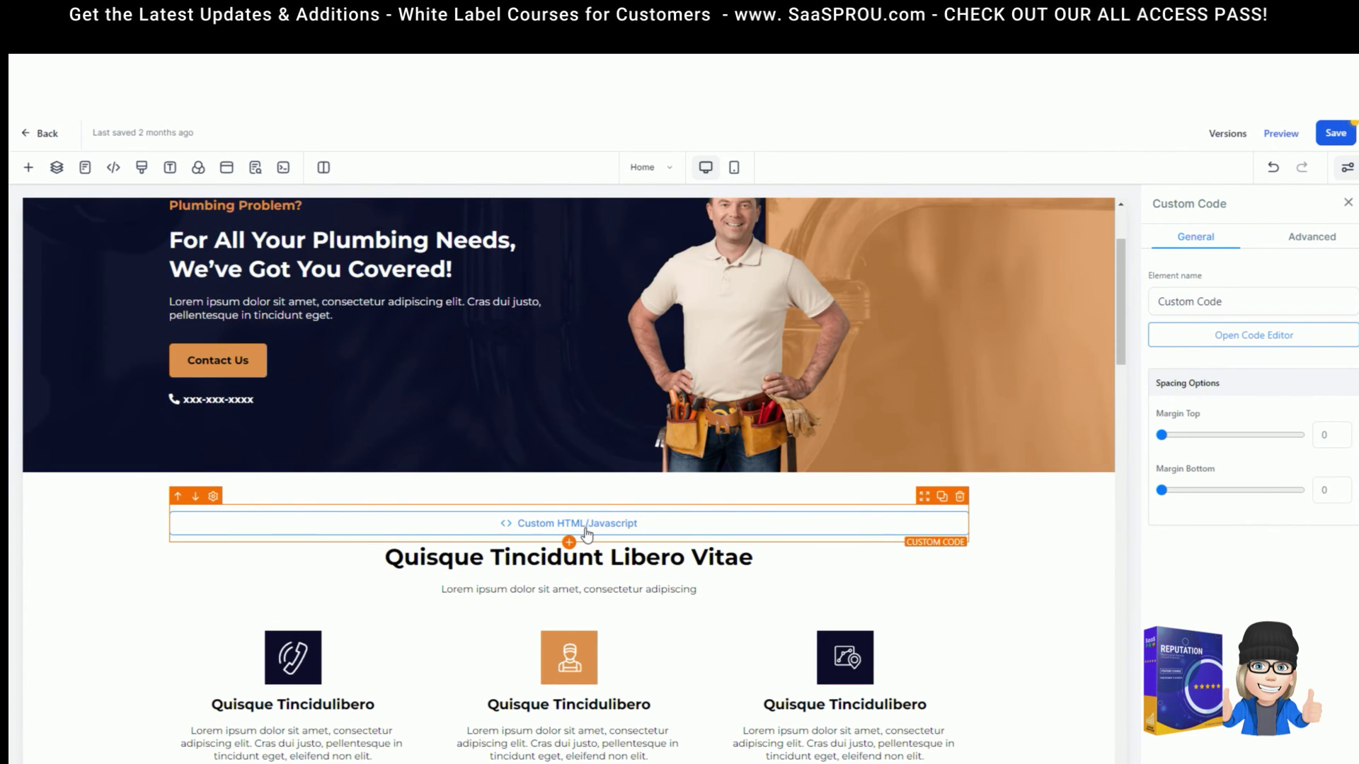
- Preview the Home page and check the embedded review widget below the hero section
click(1280, 134)
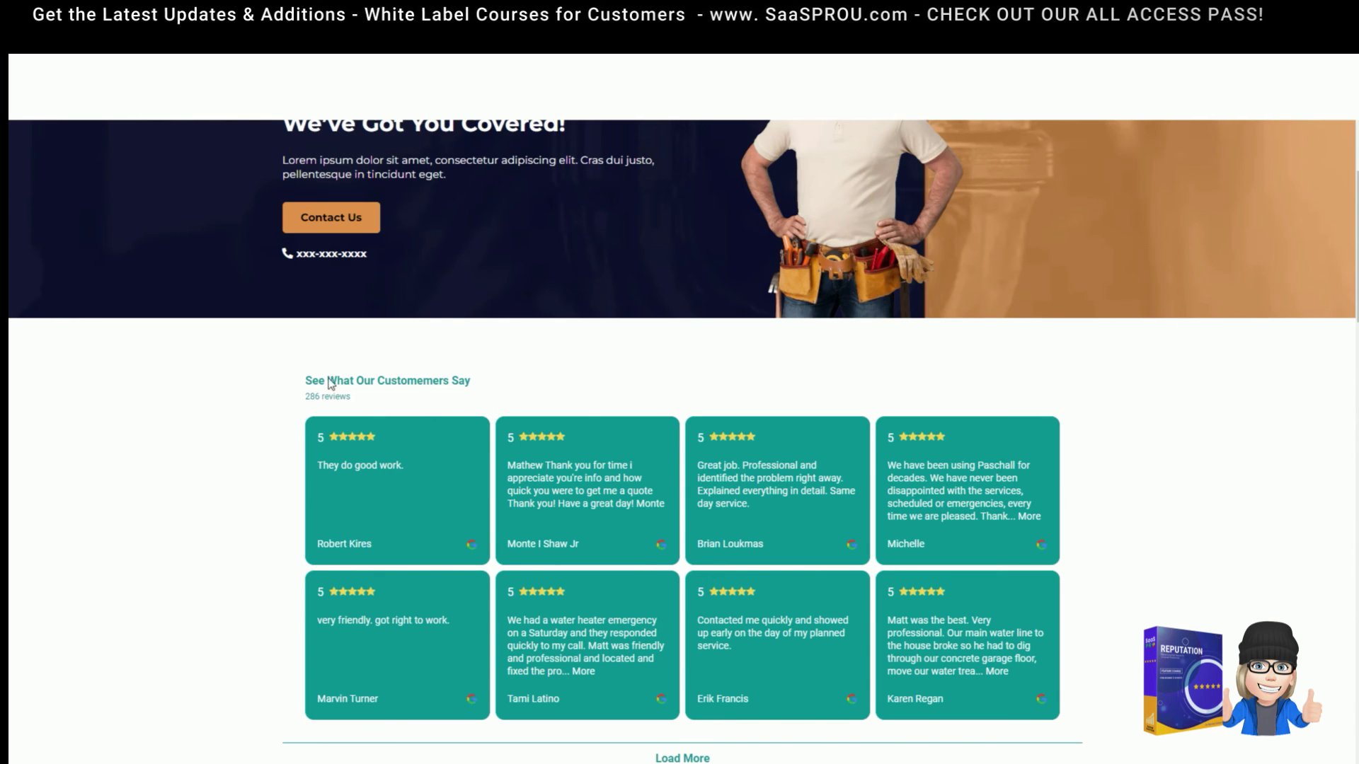
scroll(566, 616, down, 5)
scroll(567, 659, up, 8)
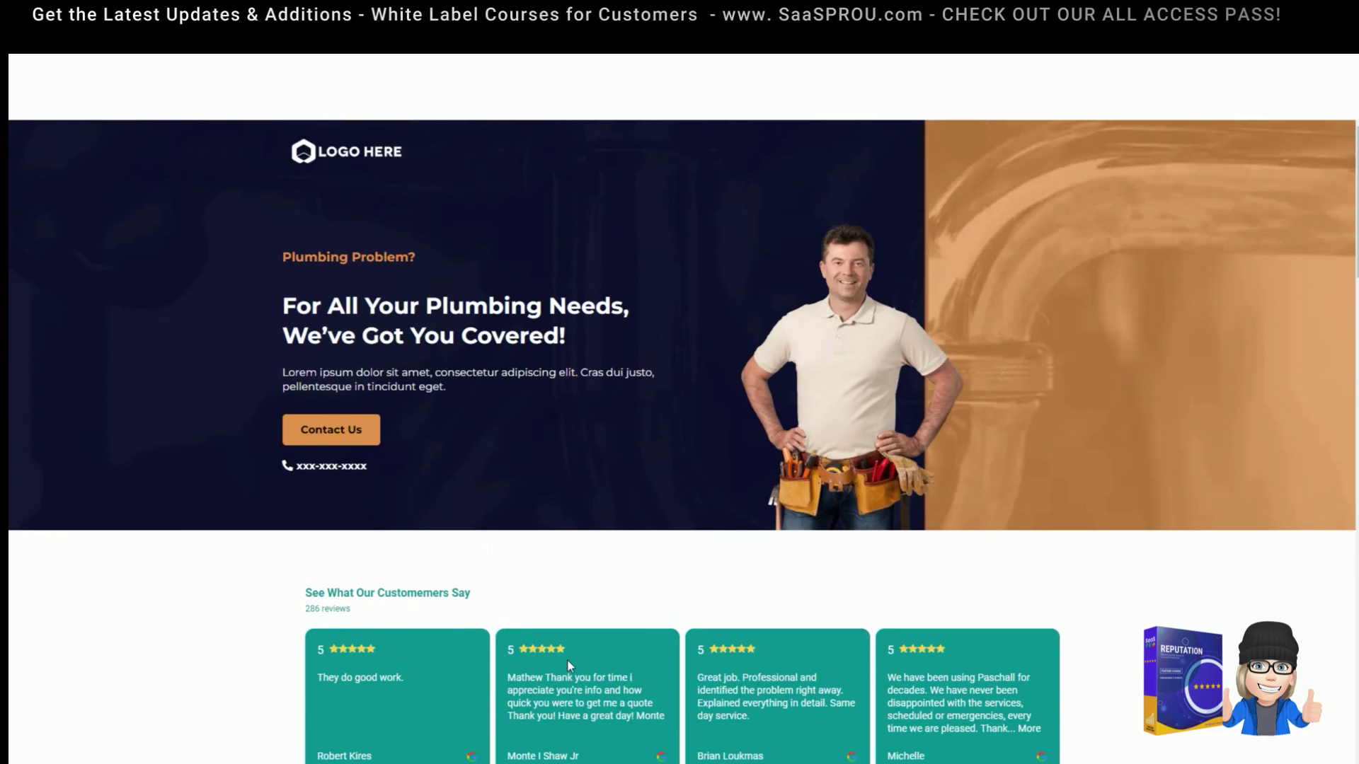